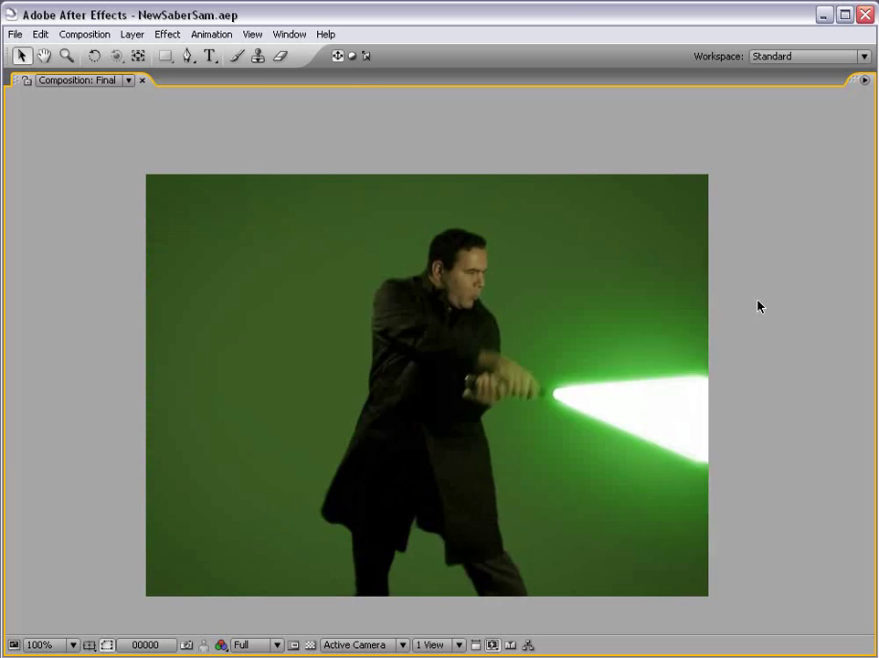
# Step: Scrub through the Final composition between its start and frame 58 to examine the finished green saber effect
pyautogui.press('`')
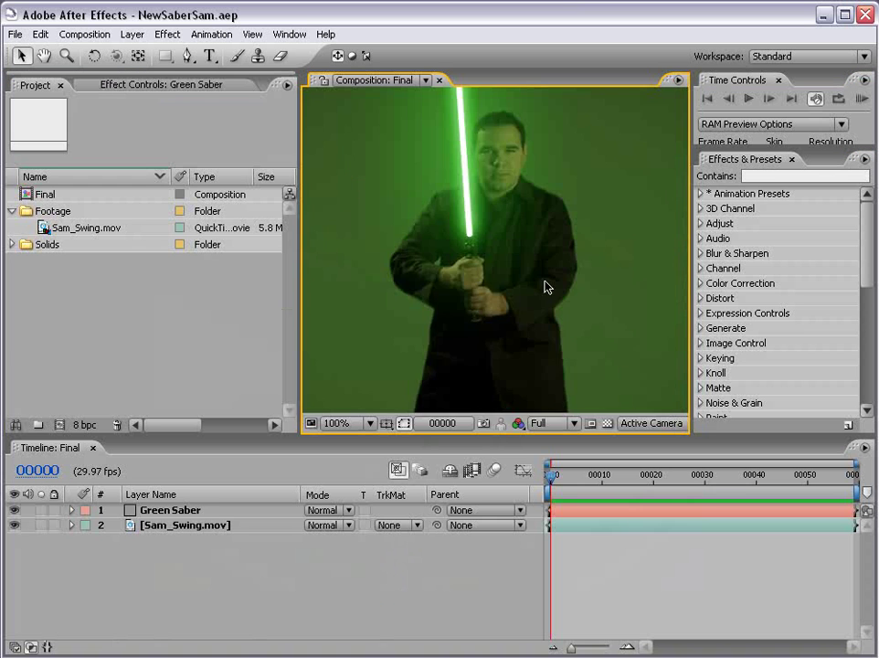
pyautogui.press(',')
pyautogui.click(581, 571)
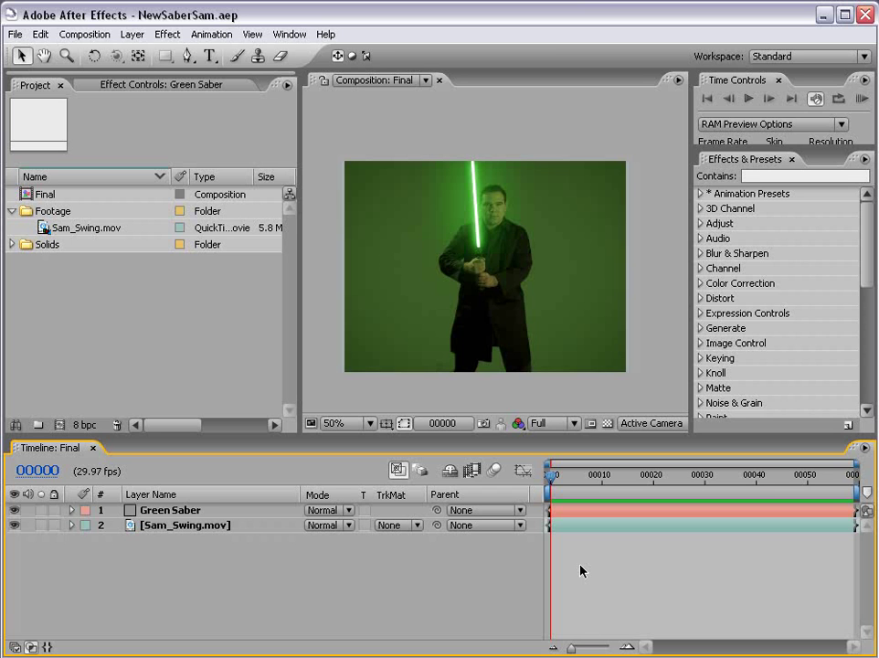
pyautogui.moveTo(603, 477); pyautogui.dragTo(849, 478)
pyautogui.press('.')
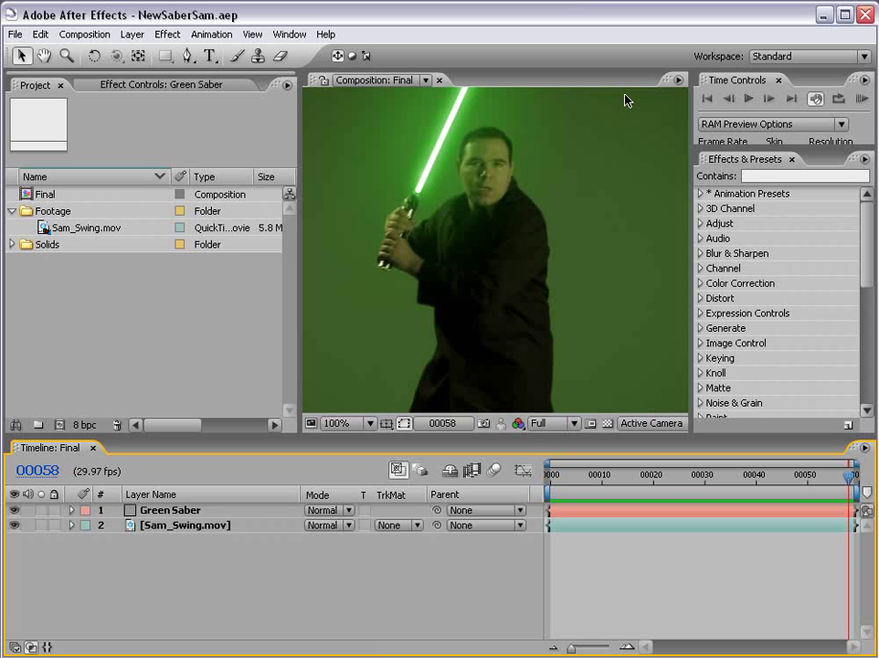
pyautogui.click(517, 337)
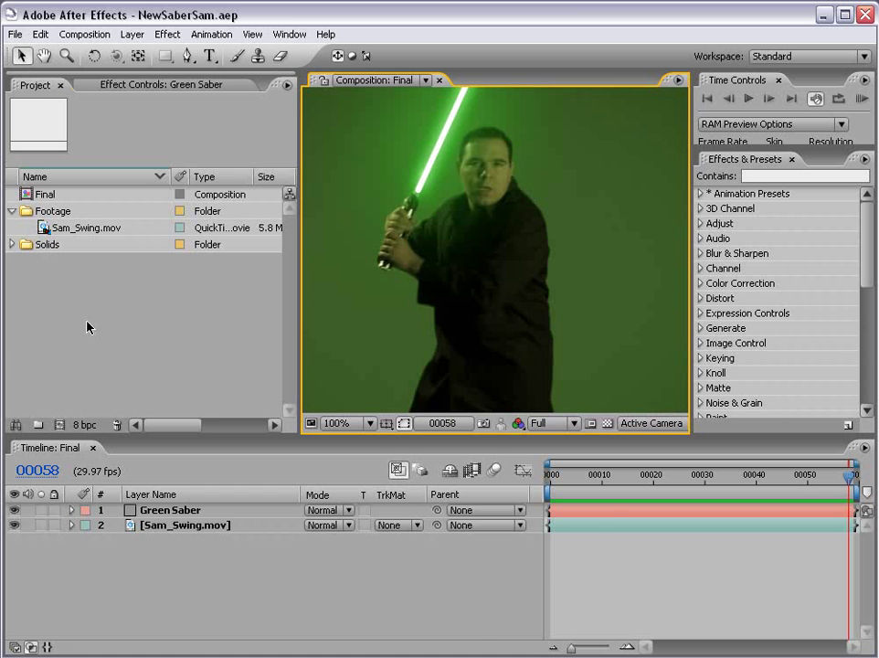
pyautogui.scroll(-2, 510, 242)
pyautogui.press('h')
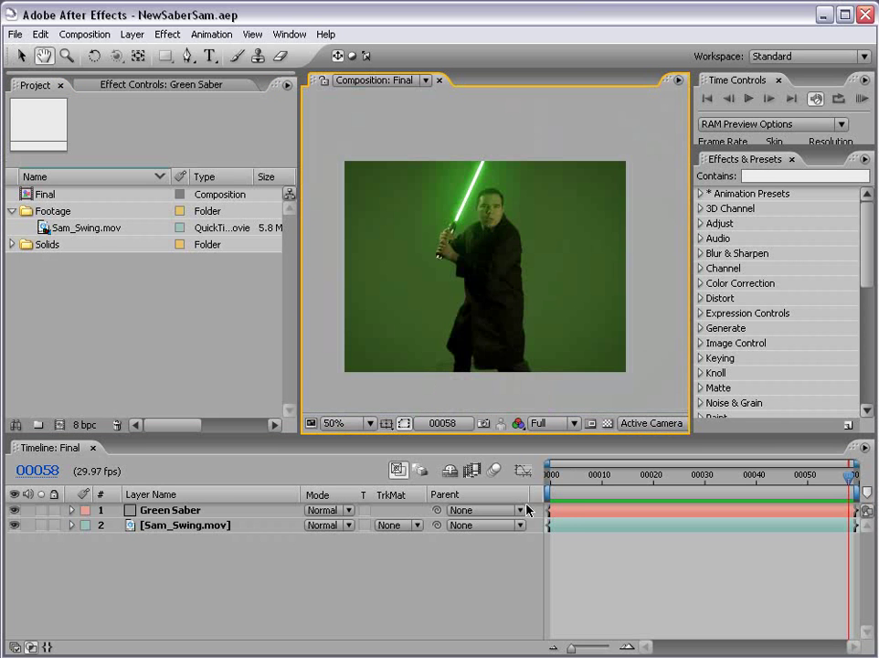
pyautogui.click(571, 478)
pyautogui.press('v')
pyautogui.click(624, 572)
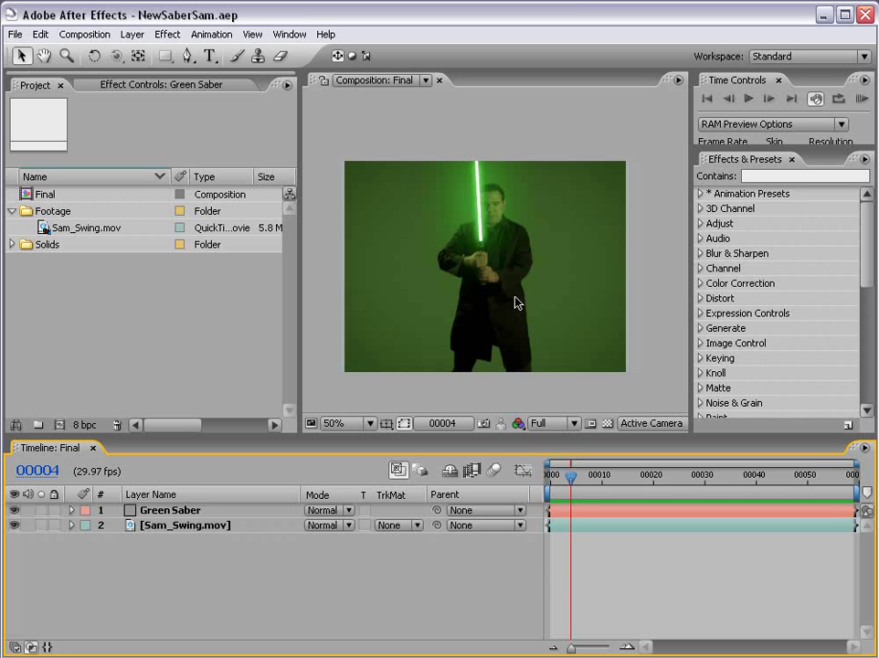
# Step: Preview the raw Sam_Swing.mov clip and create a new composition from it
pyautogui.click(6, 353)
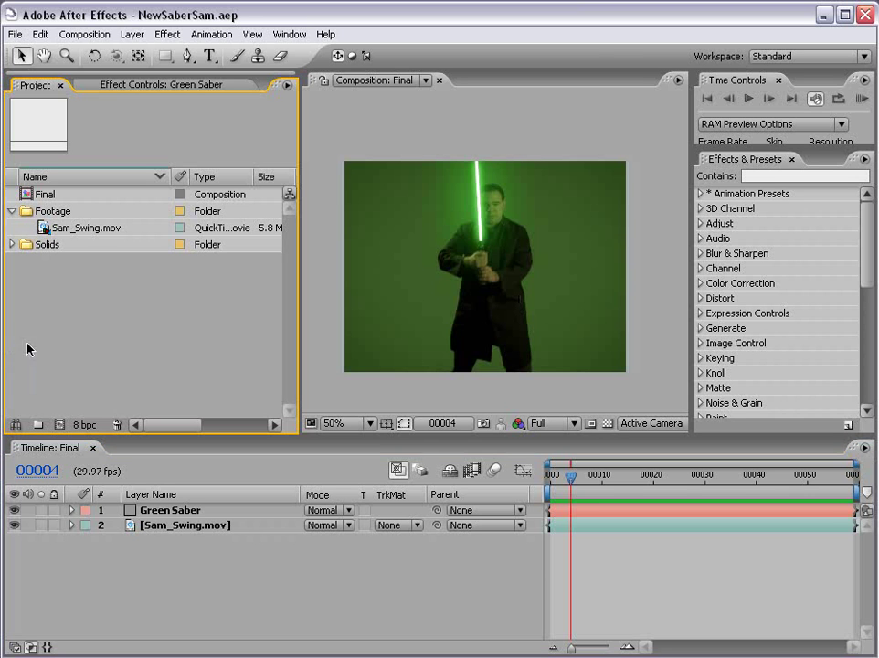
pyautogui.click(42, 231)
pyautogui.doubleClick(42, 230)
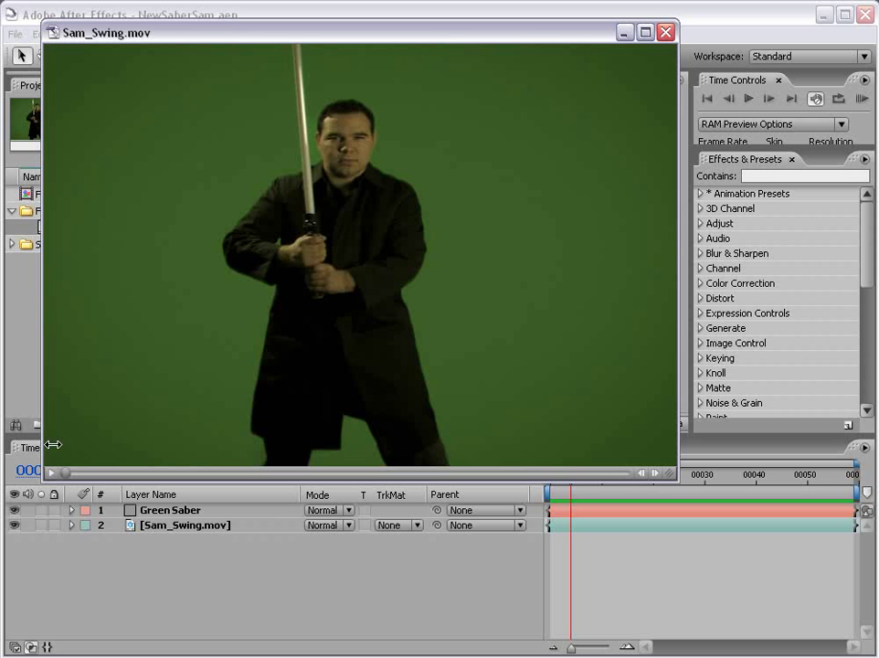
pyautogui.click(656, 35)
pyautogui.click(82, 339)
pyautogui.moveTo(55, 228); pyautogui.dragTo(59, 425)
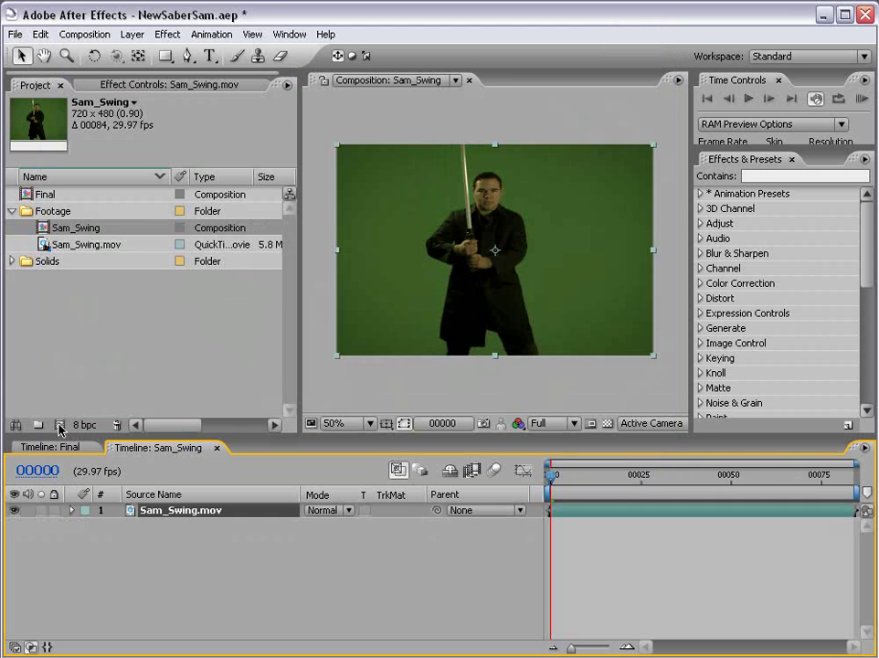
# Step: Add a white 720 x 480 pixel solid layer above the Sam_Swing.mov layer
pyautogui.click(131, 33)
pyautogui.moveTo(139, 53)
pyautogui.click(365, 68)
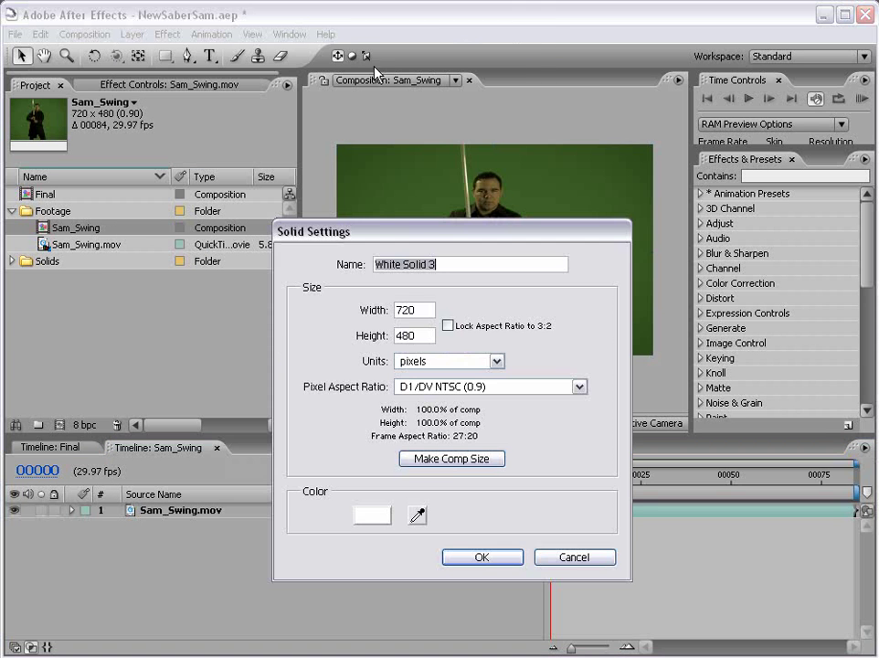
pyautogui.click(481, 557)
pyautogui.click(352, 564)
pyautogui.click(191, 514)
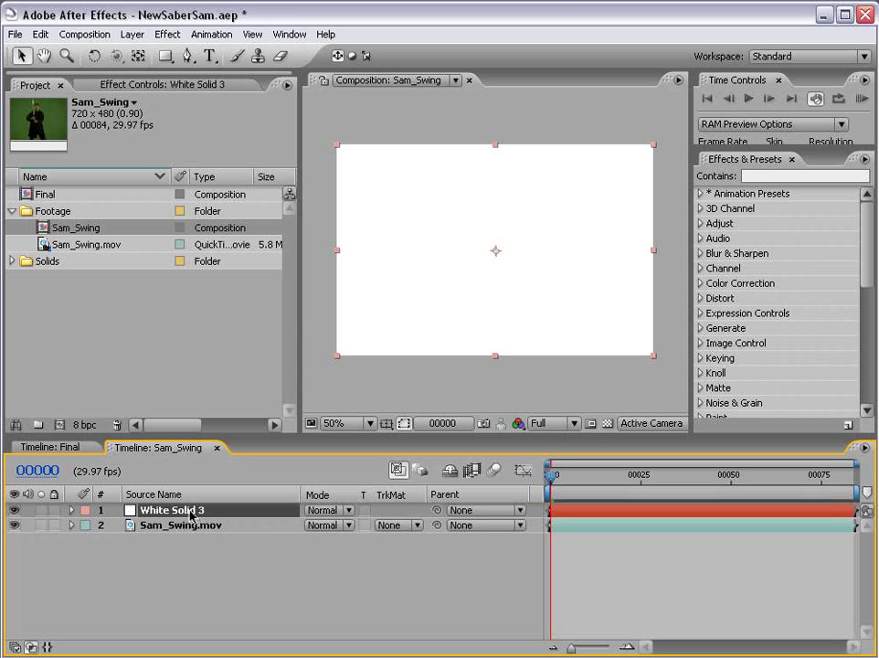
# Step: Set the white solid's opacity to 43% so the footage shows through it
pyautogui.click(71, 510)
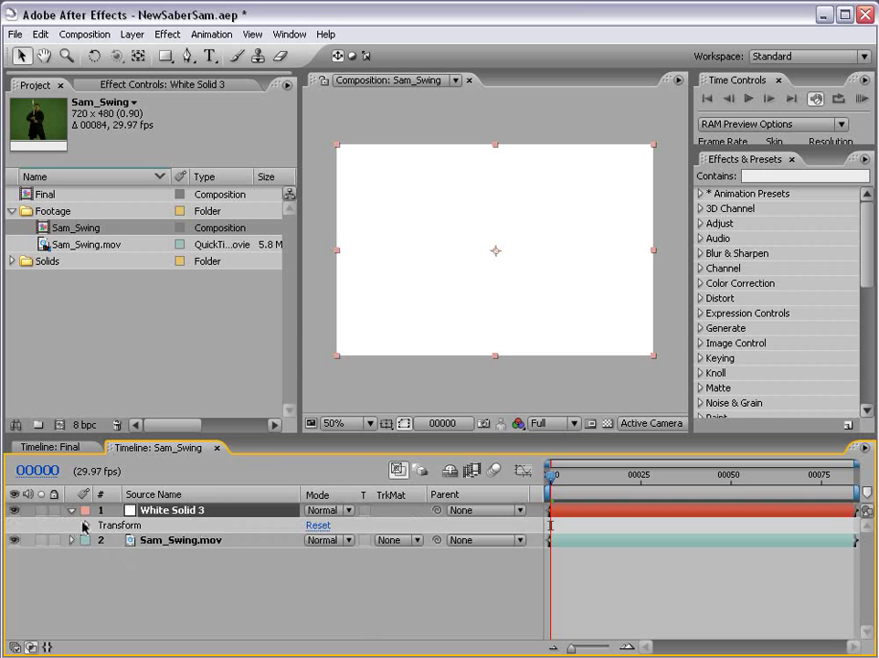
pyautogui.click(86, 525)
pyautogui.moveTo(311, 600); pyautogui.dragTo(287, 546)
# Step: Draw a closed four-point mask with the Pen tool around the sword blade on the white solid
pyautogui.scroll(1, 452, 256)
pyautogui.moveTo(463, 197); pyautogui.dragTo(395, 222)
pyautogui.click(186, 57)
pyautogui.scroll(1, 469, 363)
pyautogui.moveTo(497, 343); pyautogui.dragTo(468, 226)
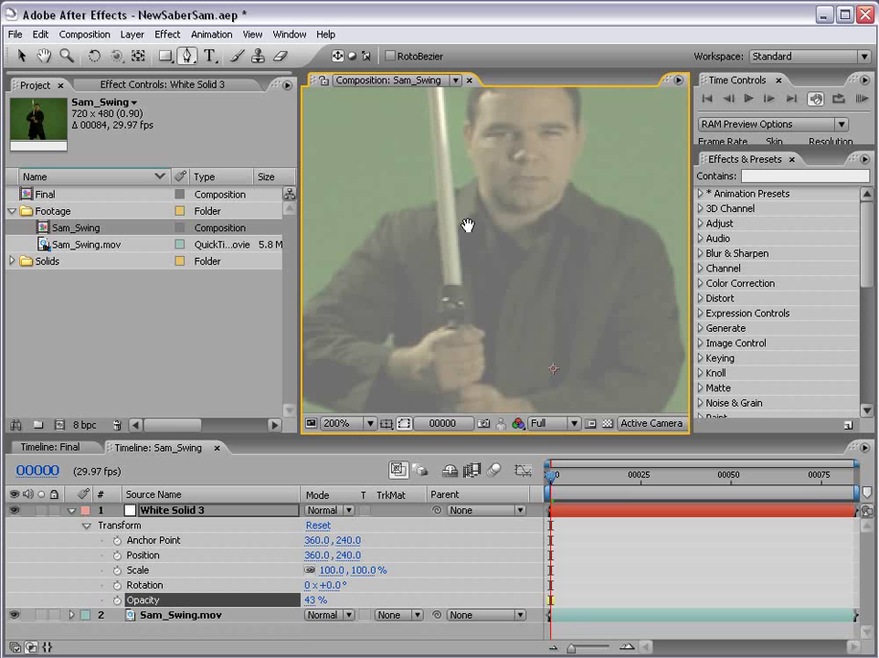
pyautogui.click(461, 287)
pyautogui.click(443, 285)
pyautogui.scroll(-1, 467, 247)
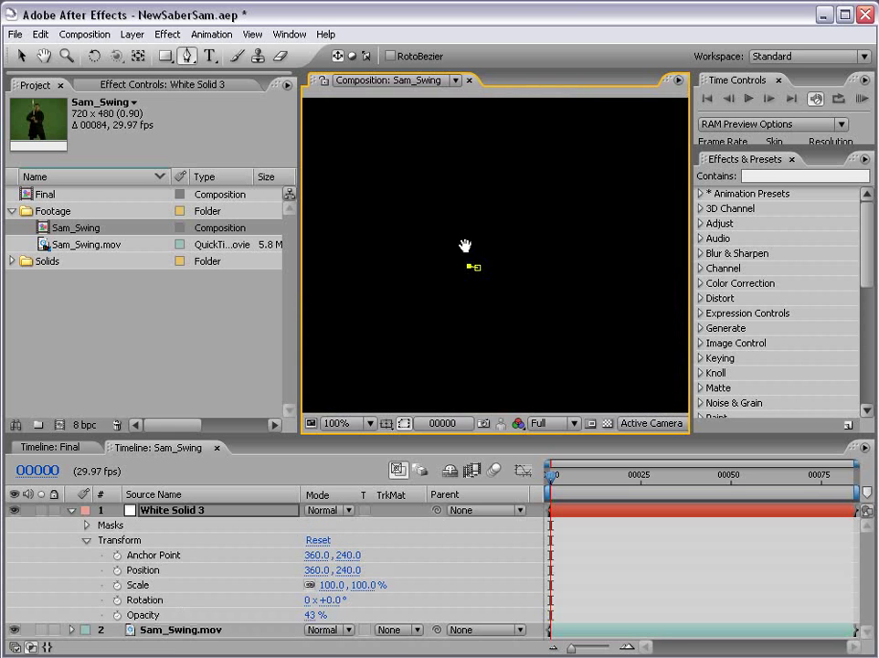
pyautogui.click(457, 169)
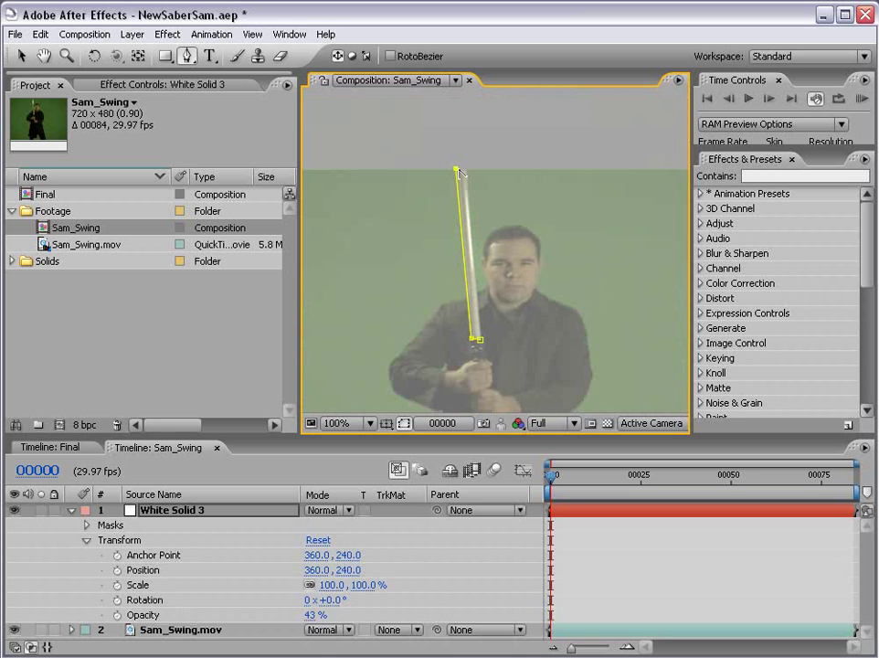
pyautogui.click(476, 345)
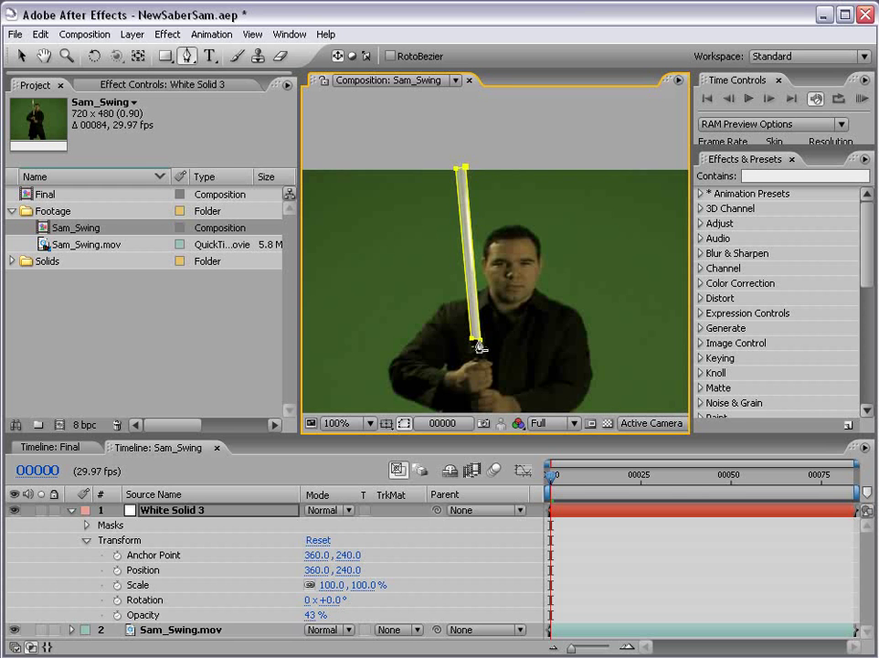
# Step: Reveal the white solid's mask shape property and enable keyframing for it at frame 0
pyautogui.click(575, 517)
pyautogui.scroll(1, 539, 349)
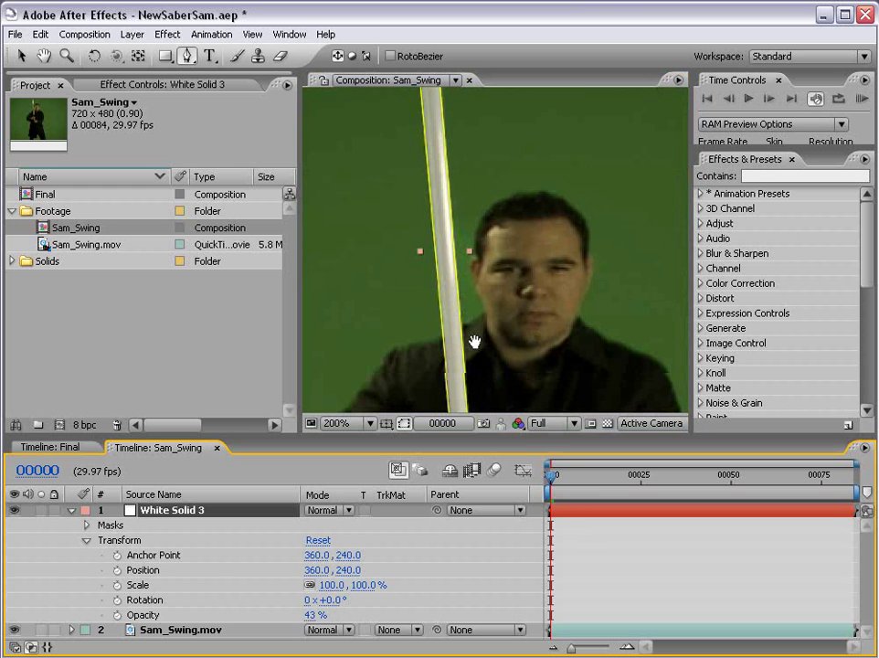
pyautogui.moveTo(473, 343); pyautogui.dragTo(501, 235)
pyautogui.click(558, 533)
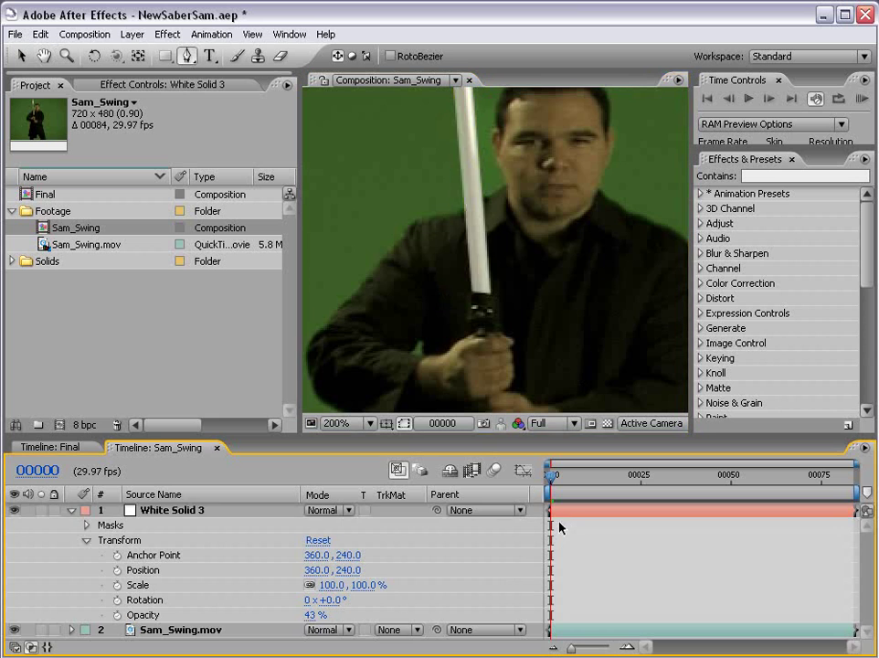
pyautogui.press('g')
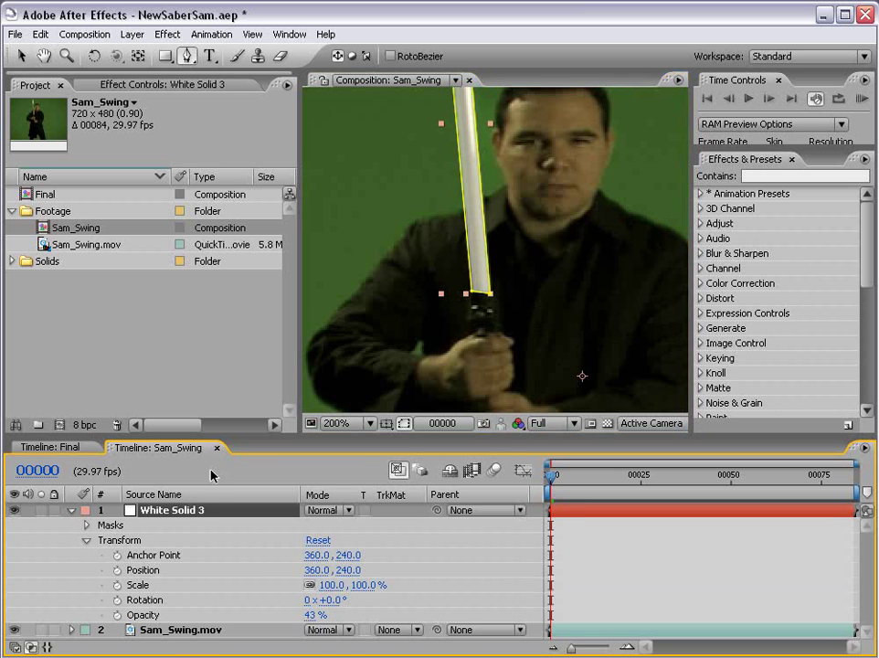
pyautogui.press('m')
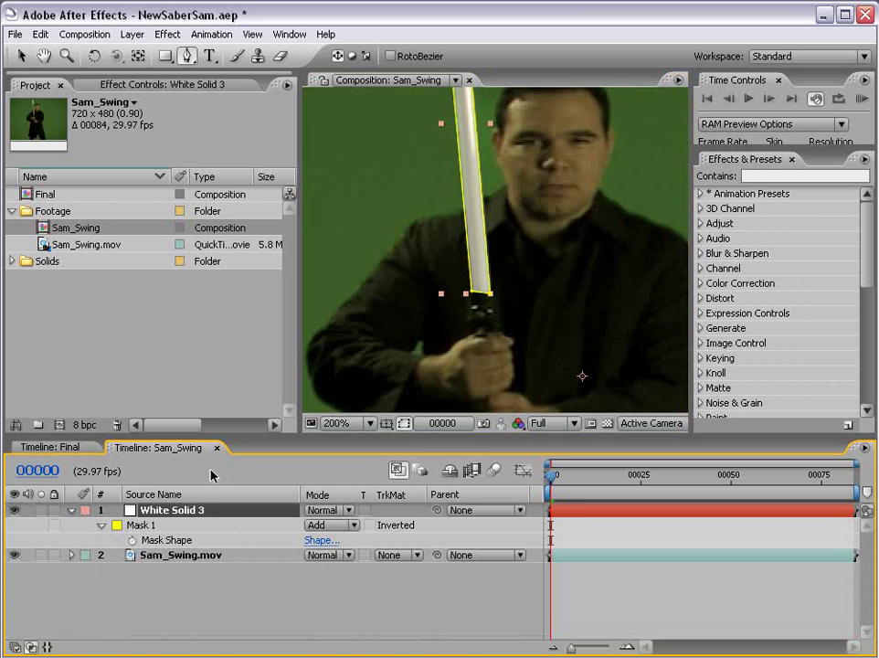
pyautogui.click(132, 541)
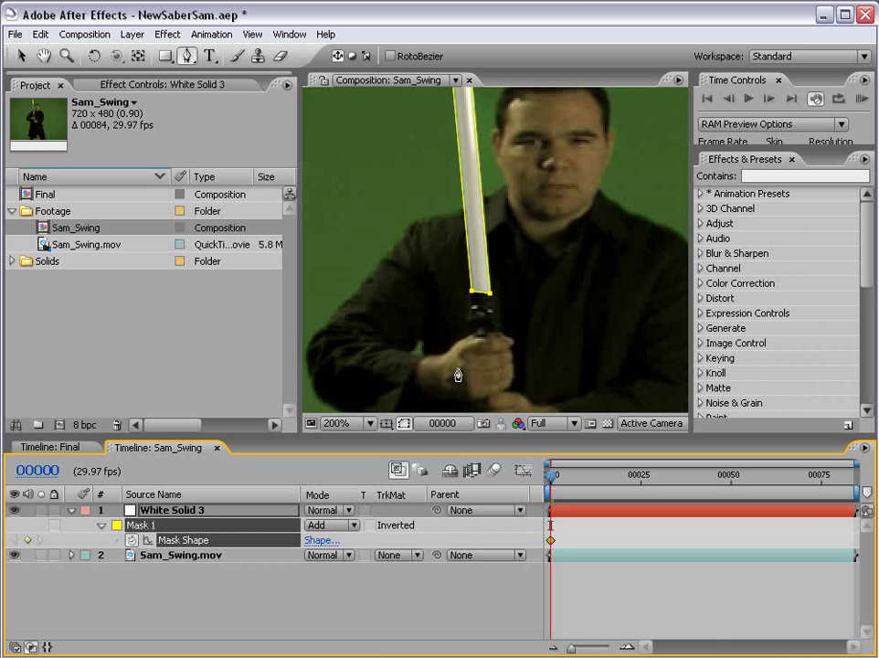
# Step: Advance to frame 1 and move the mask's corner points to fit the blade's new position
pyautogui.press('pagedown')
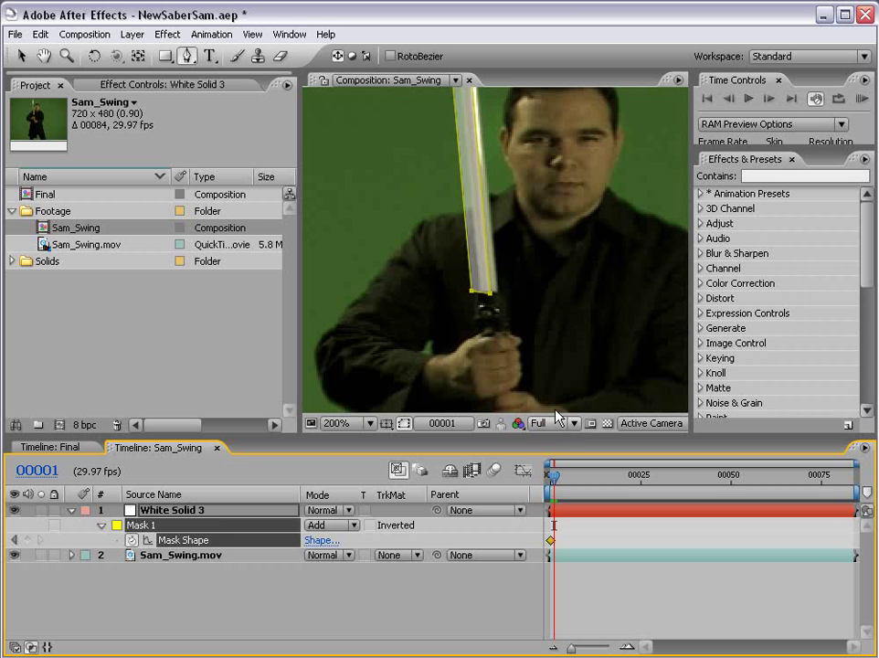
pyautogui.click(578, 532)
pyautogui.click(575, 516)
pyautogui.press('v')
pyautogui.moveTo(491, 298); pyautogui.dragTo(484, 294)
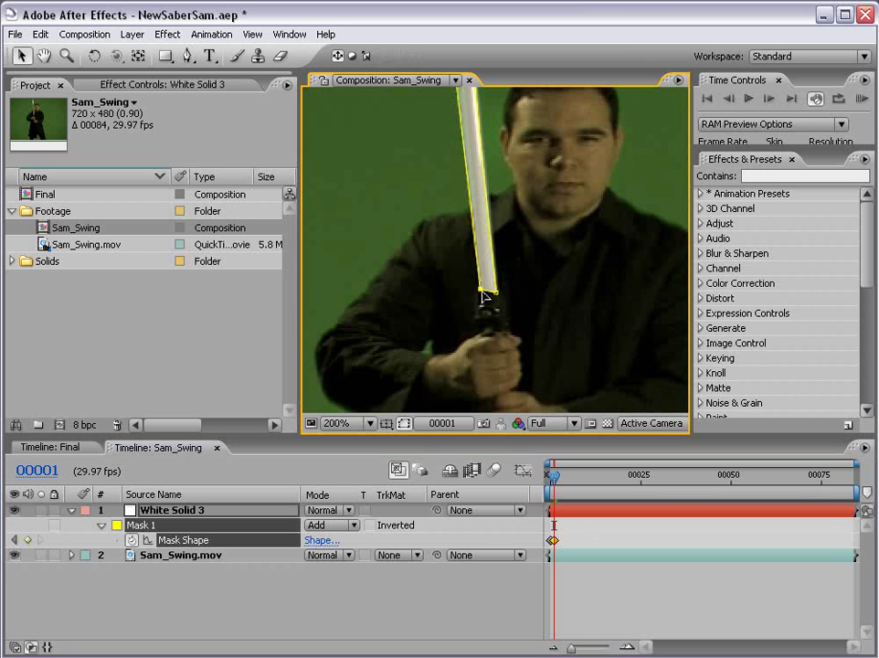
pyautogui.scroll(5, 484, 295)
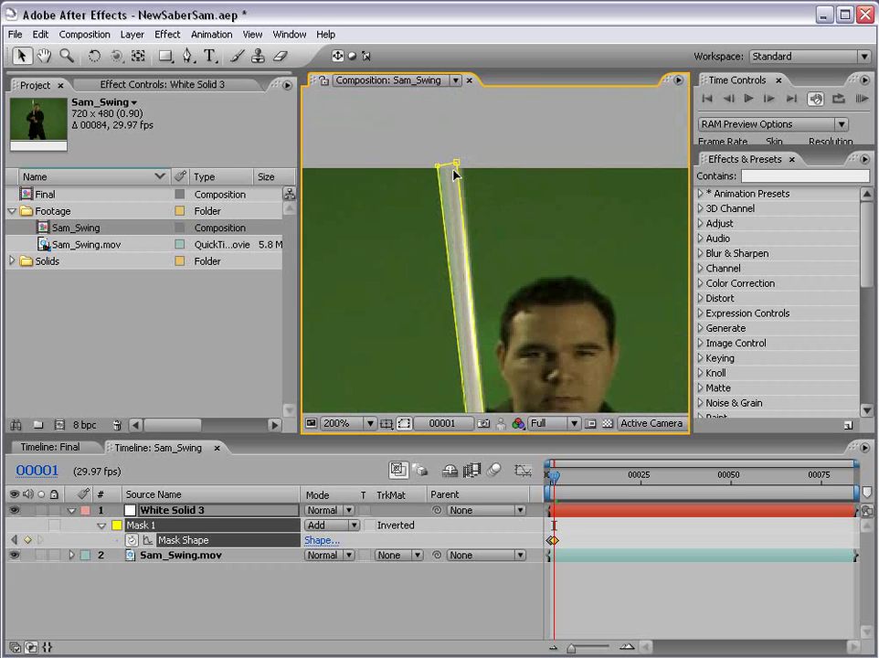
pyautogui.moveTo(457, 165); pyautogui.dragTo(448, 170)
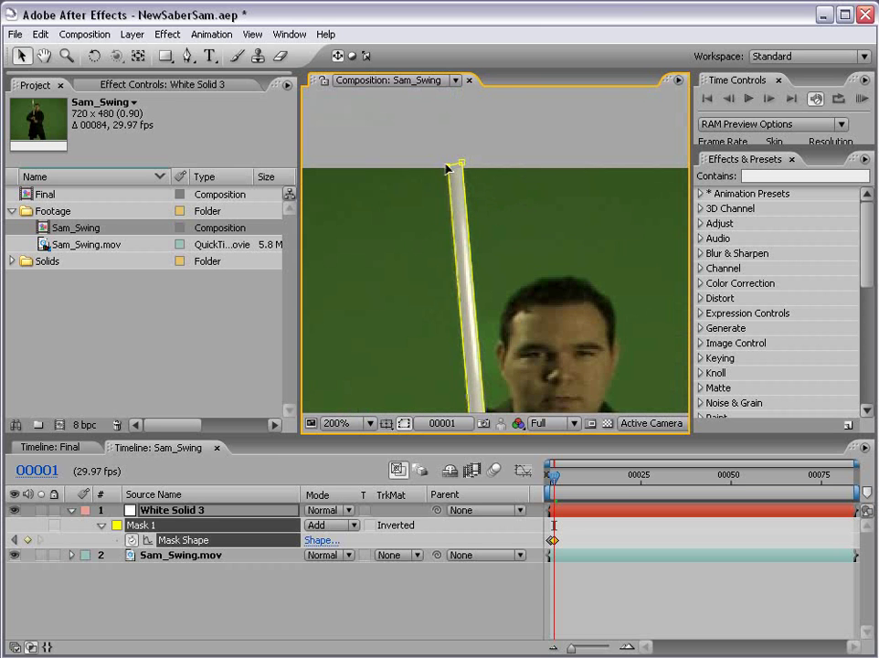
# Step: Advance to frame 3 and reshape the mask around the shifted blade to set another keyframe
pyautogui.press('pagedown')
pyautogui.press('pagedown')
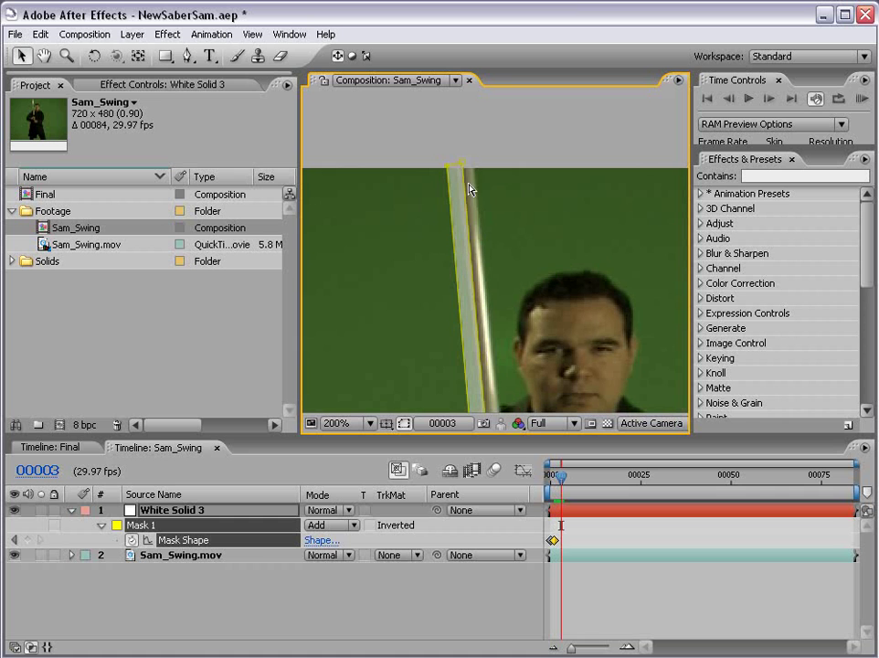
pyautogui.moveTo(464, 164); pyautogui.dragTo(473, 165)
pyautogui.scroll(-4, 467, 275)
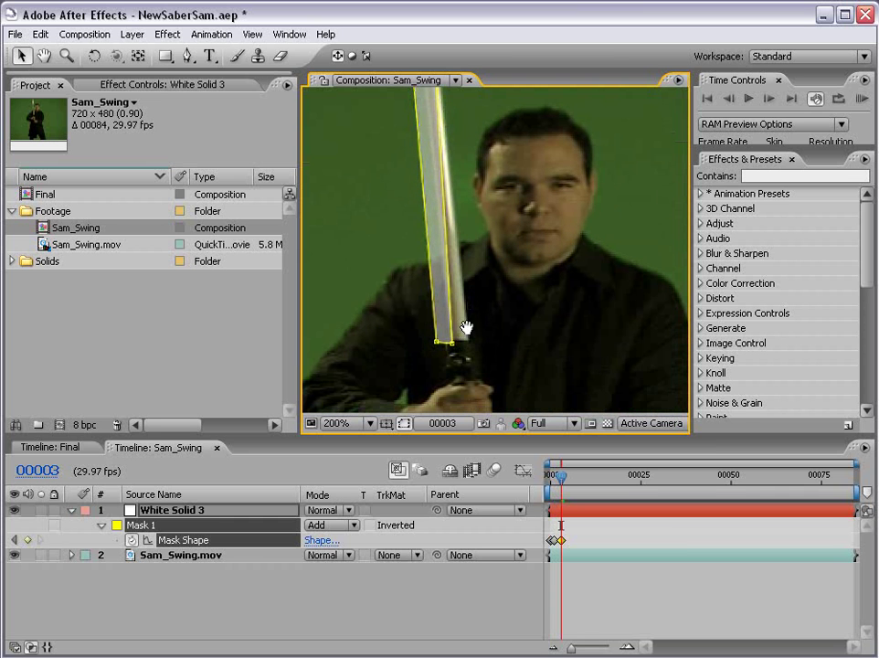
pyautogui.moveTo(449, 342); pyautogui.dragTo(468, 340)
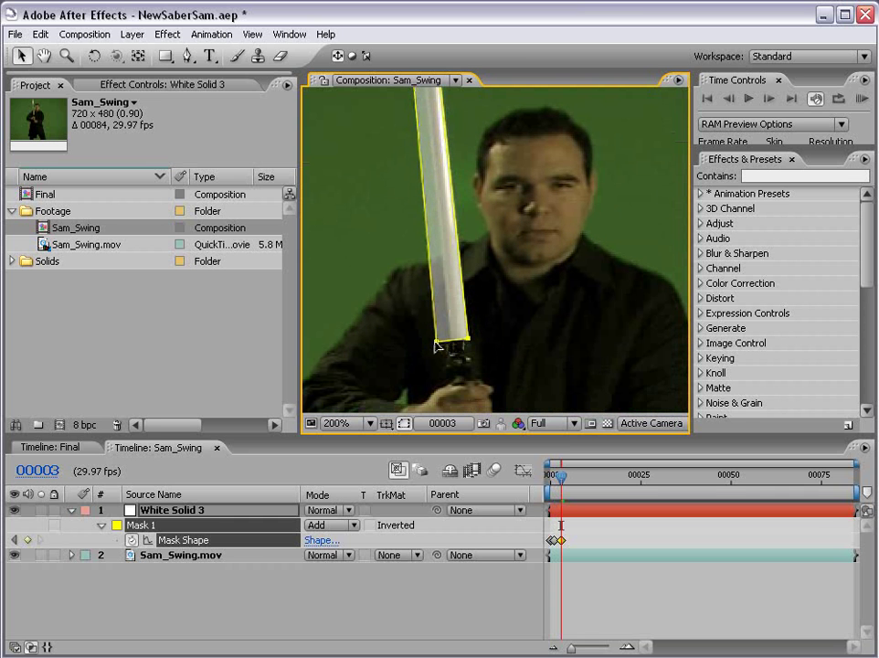
pyautogui.scroll(5, 462, 329)
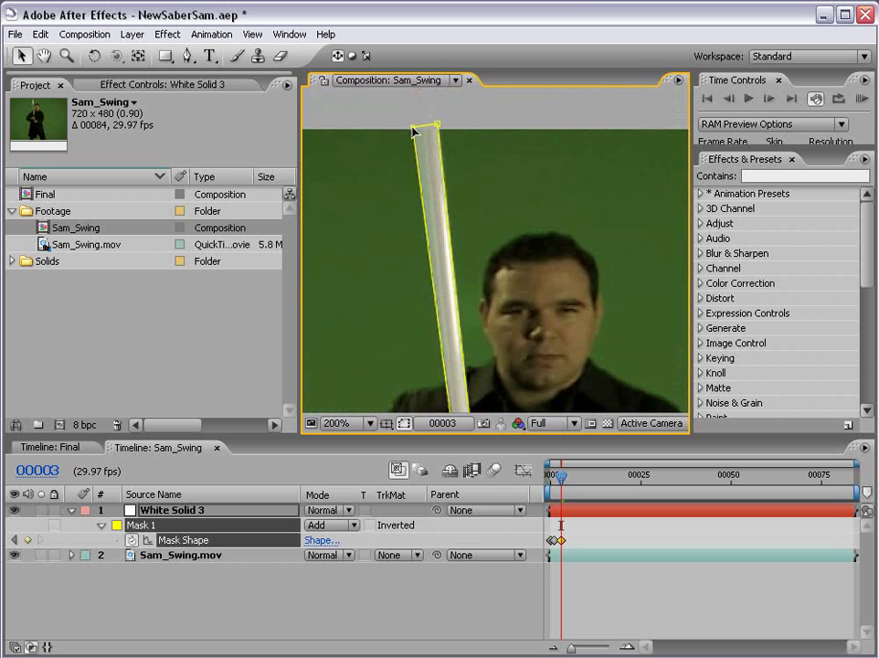
# Step: Set the white solid's opacity to 100% and step back to frame 2 to check the masked blade
pyautogui.press(',')
pyautogui.press('h')
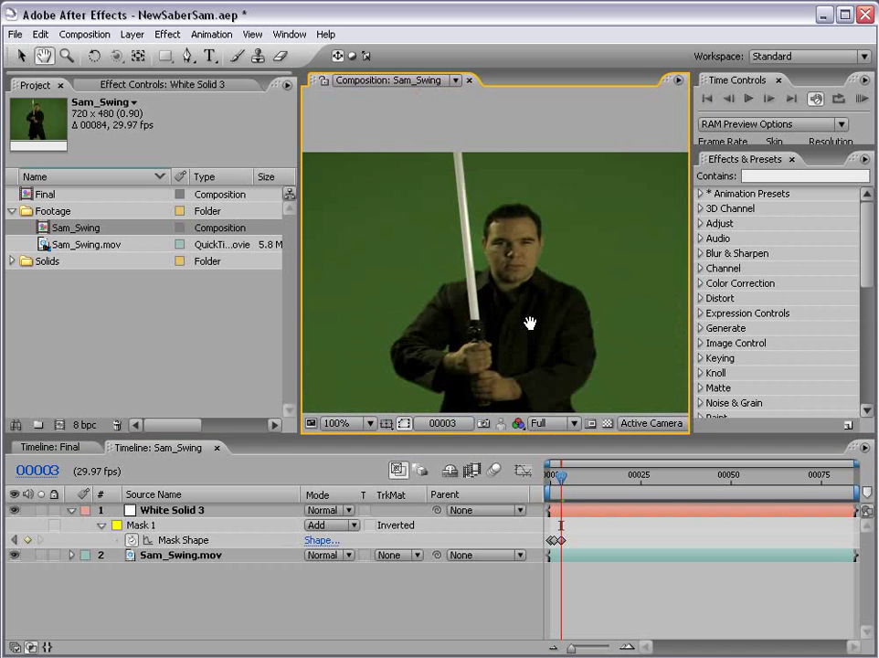
pyautogui.press('v')
pyautogui.click(172, 510)
pyautogui.press('t')
pyautogui.click(143, 526)
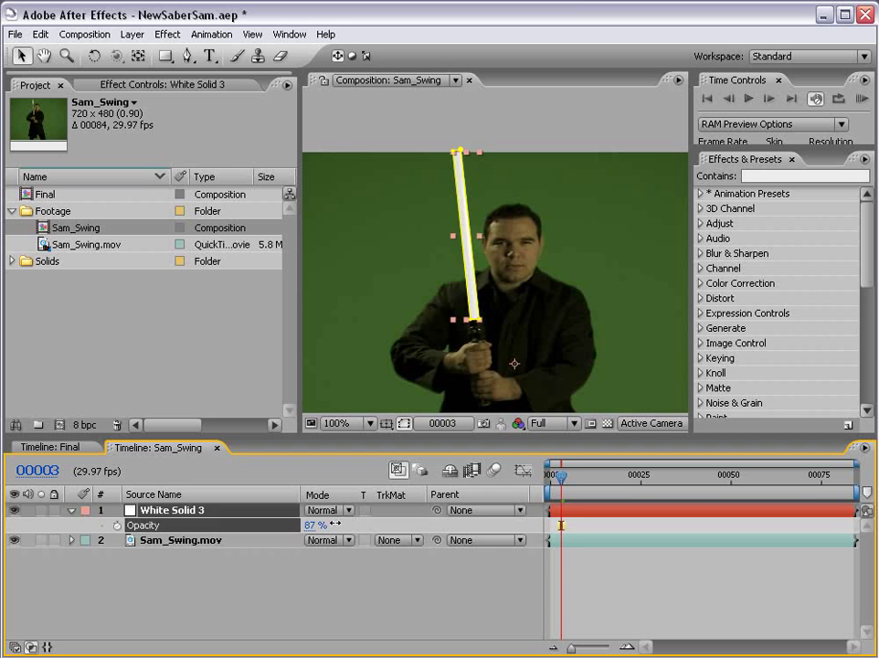
pyautogui.click(608, 604)
pyautogui.press('pageup')
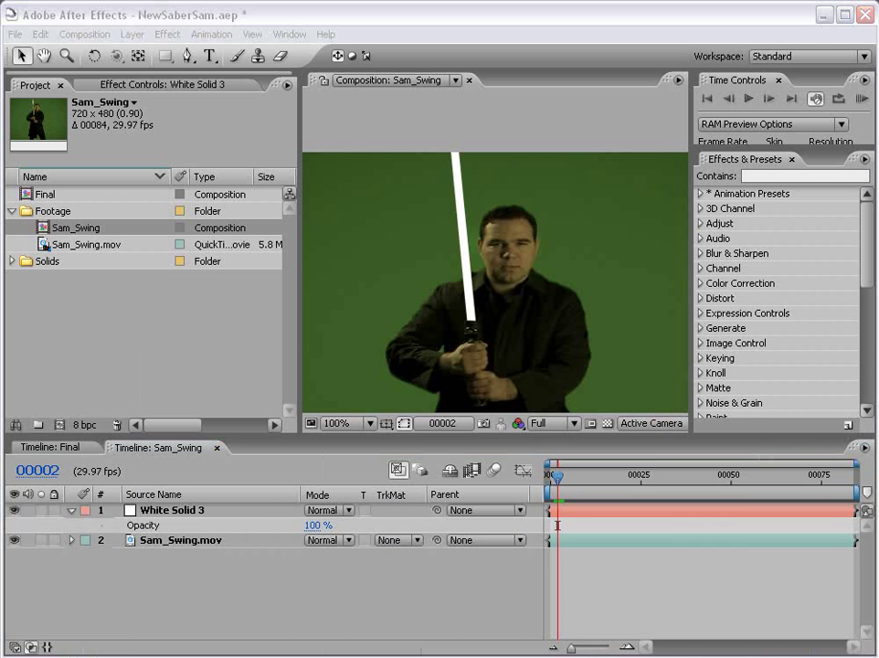
pyautogui.click(733, 575)
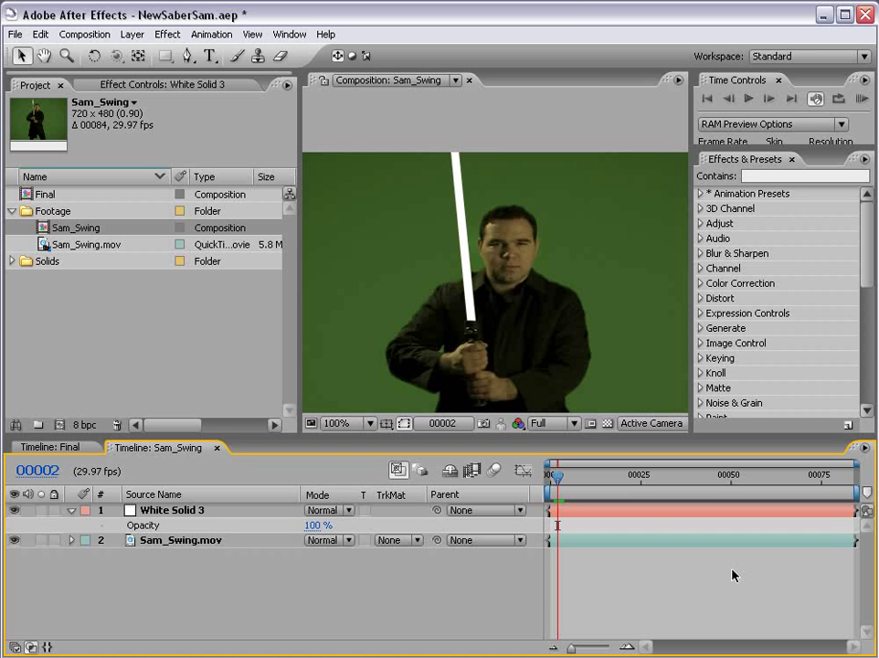
# Step: Delete the masked white solid layer from the Sam_Swing composition
pyautogui.click(171, 510)
pyautogui.press('Delete')
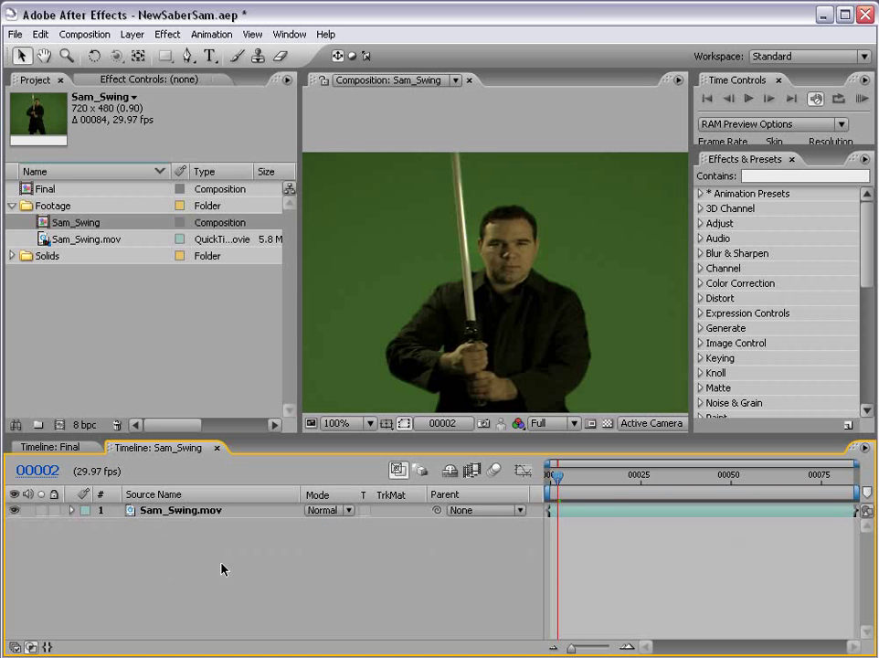
pyautogui.press('h')
pyautogui.scroll(-2, 503, 250)
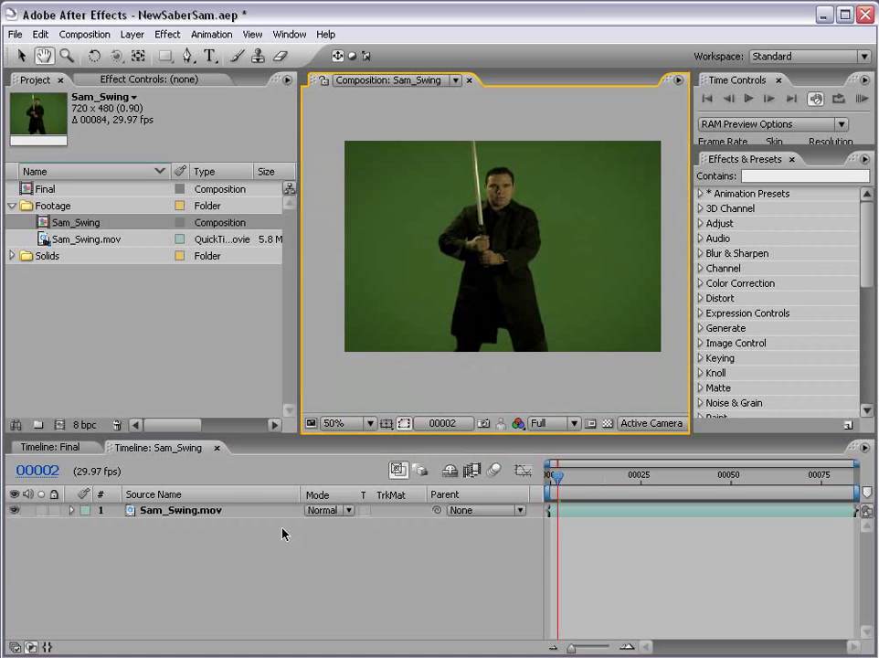
# Step: Create a white 720 x 480 solid named Saber above the Sam_Swing.mov layer
pyautogui.click(620, 562)
pyautogui.press('v')
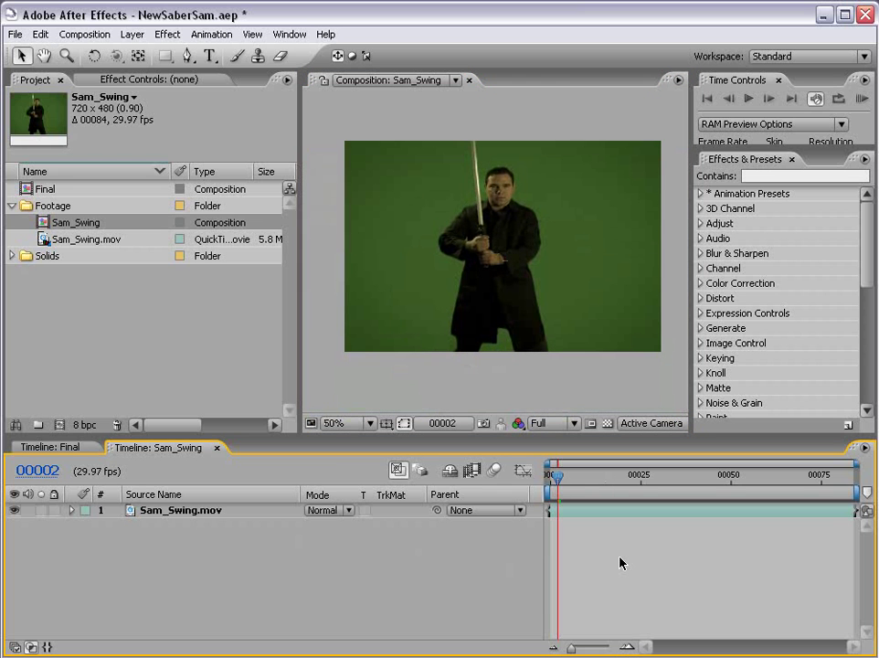
pyautogui.click(133, 34)
pyautogui.moveTo(133, 53)
pyautogui.click(358, 68)
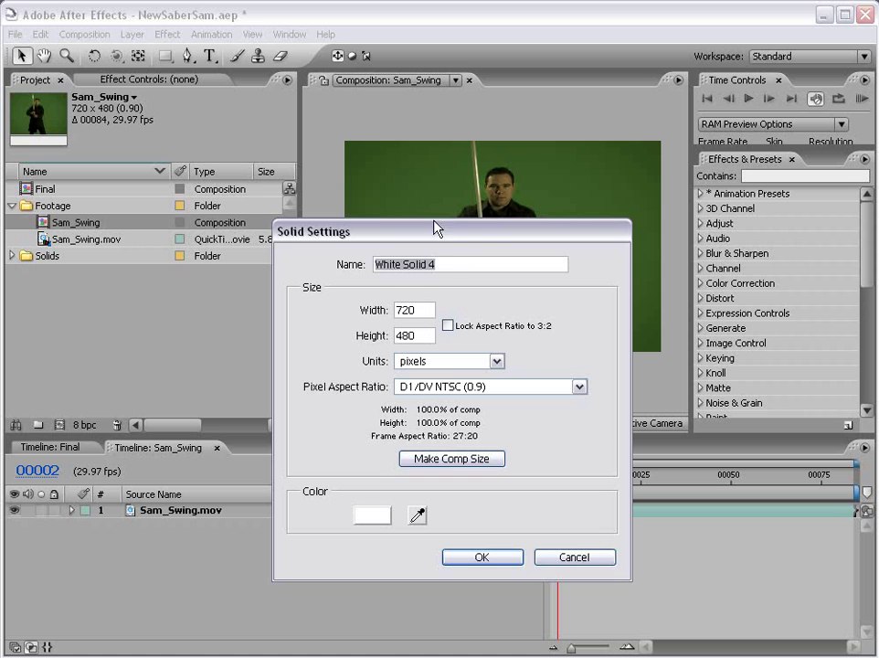
pyautogui.write('Saber')
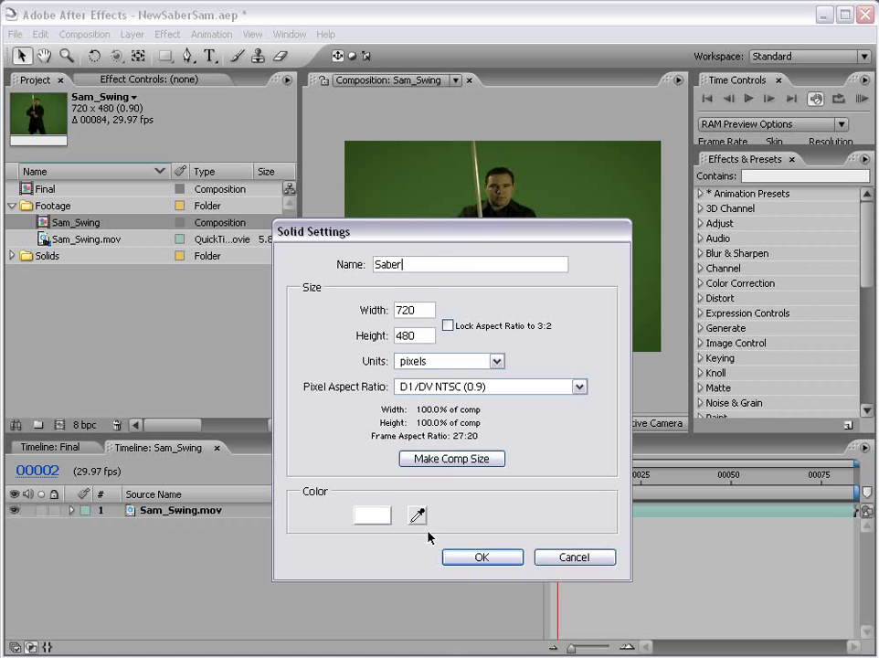
pyautogui.click(482, 557)
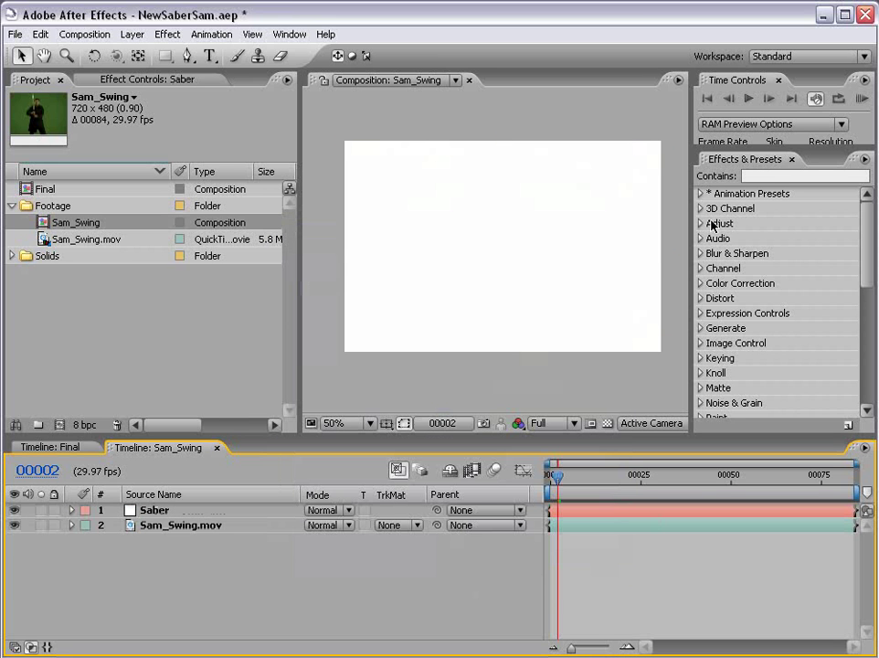
# Step: Find the Light_Saber animation preset in the VFX preset folder and apply it to the Saber solid
pyautogui.click(700, 195)
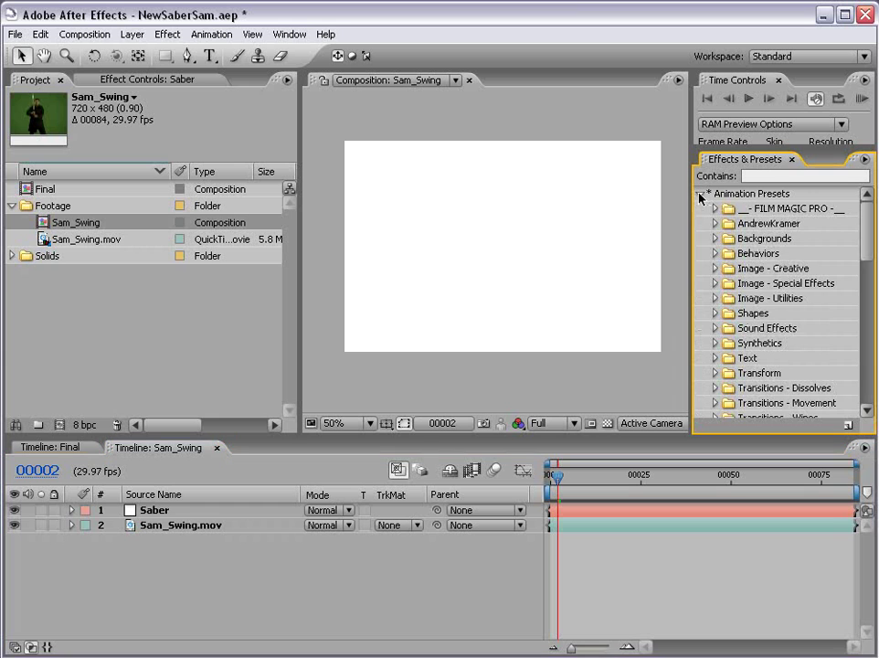
pyautogui.click(715, 224)
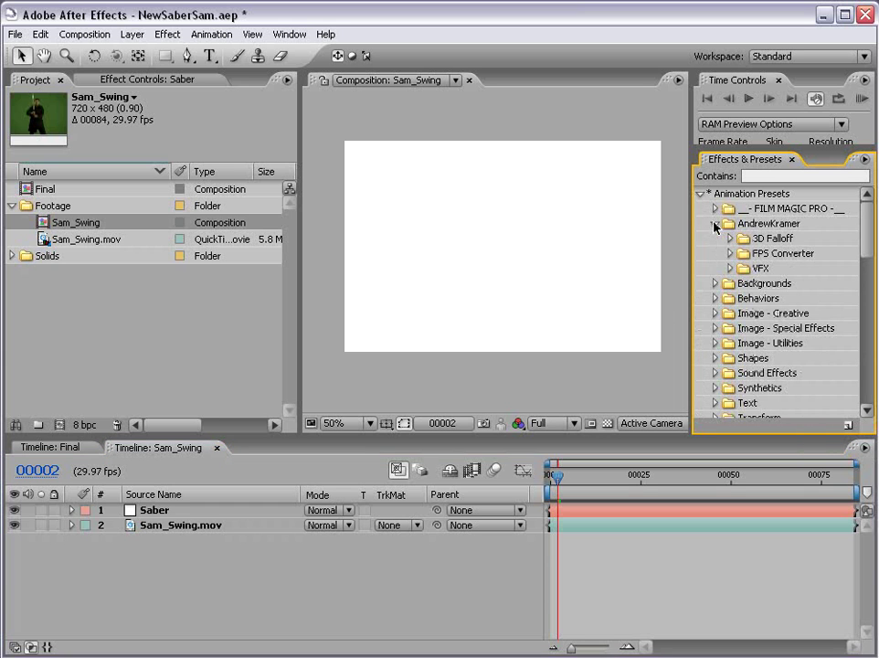
pyautogui.click(730, 269)
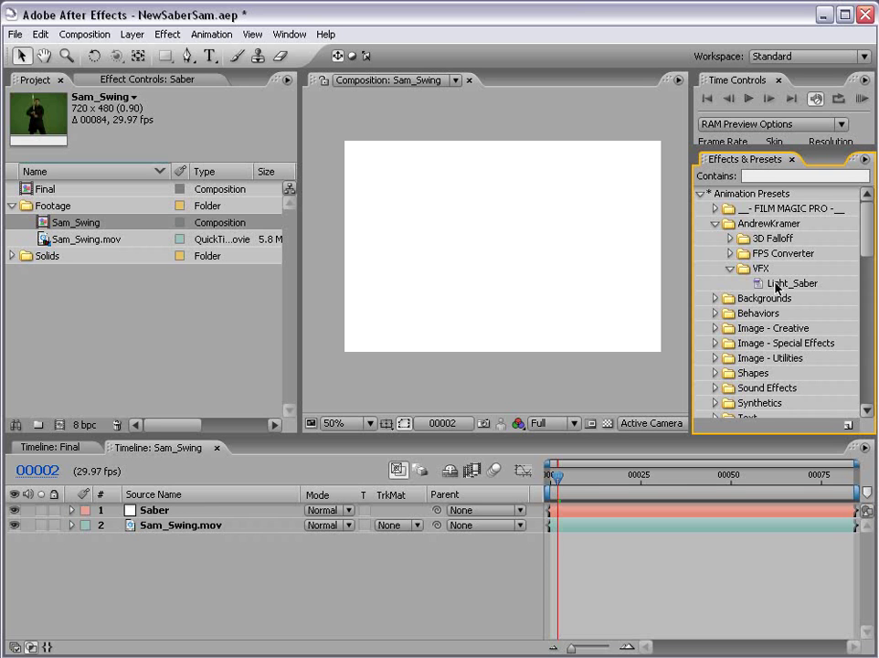
pyautogui.moveTo(776, 286); pyautogui.dragTo(404, 279)
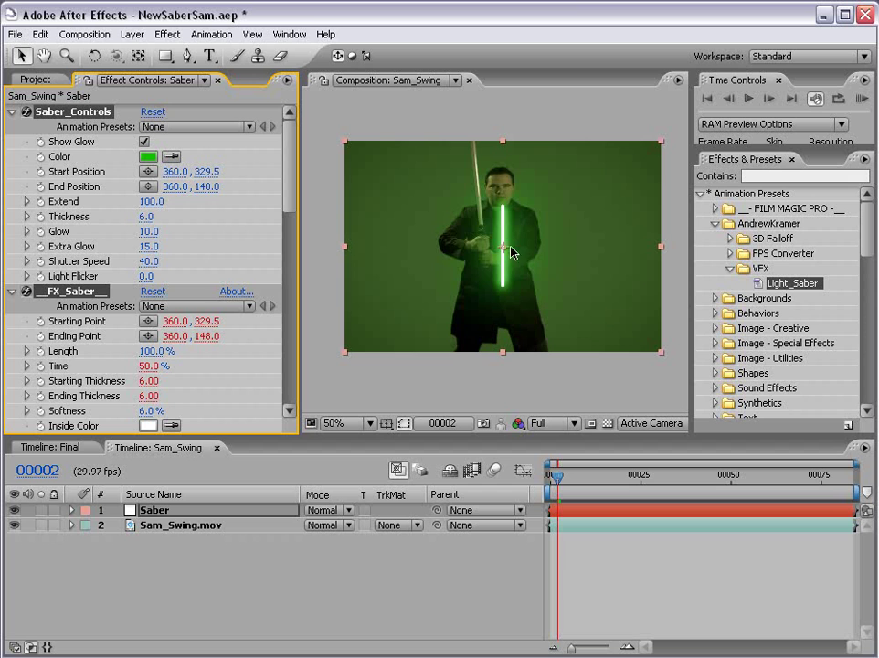
pyautogui.click(509, 390)
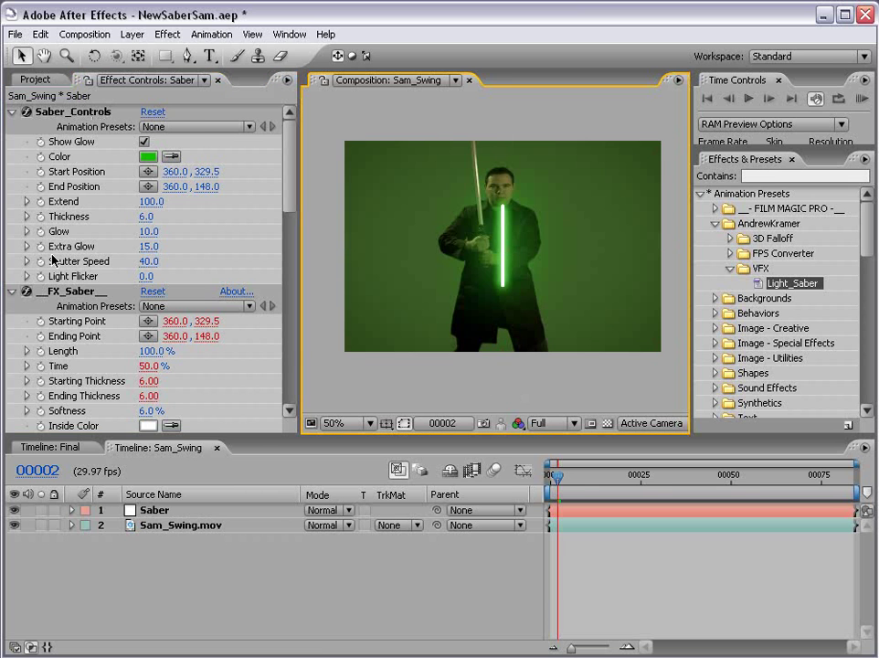
# Step: Collapse the FX_Saber, FX_Glow, FX_Extra_Glow and FX_Draft_Color effects so only the Saber_Controls settings stay expanded
pyautogui.click(13, 291)
pyautogui.click(13, 307)
pyautogui.click(12, 321)
pyautogui.click(13, 335)
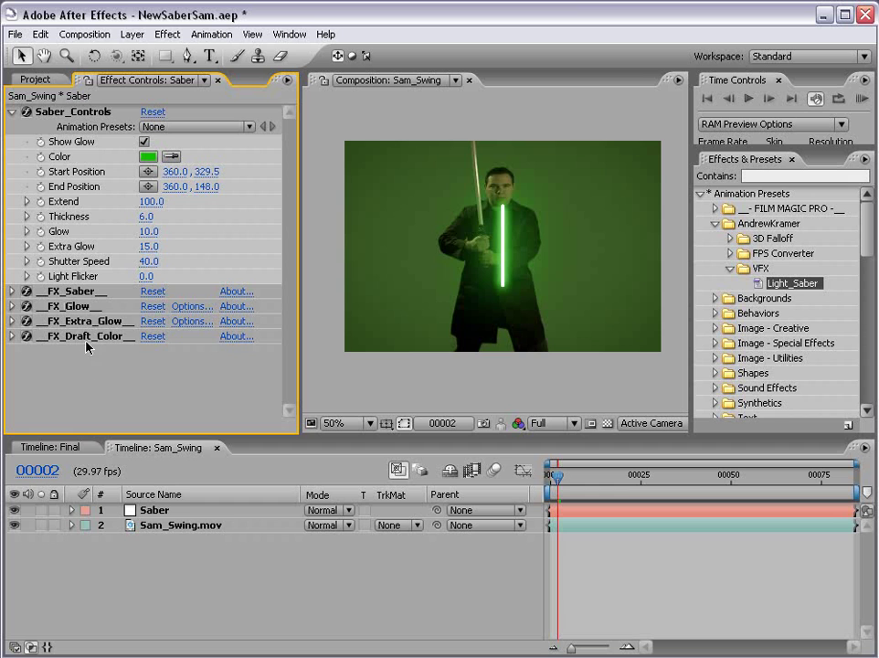
# Step: Select the Saber_Controls effect and turn off Show Glow to work with the plain draft blade
pyautogui.click(68, 112)
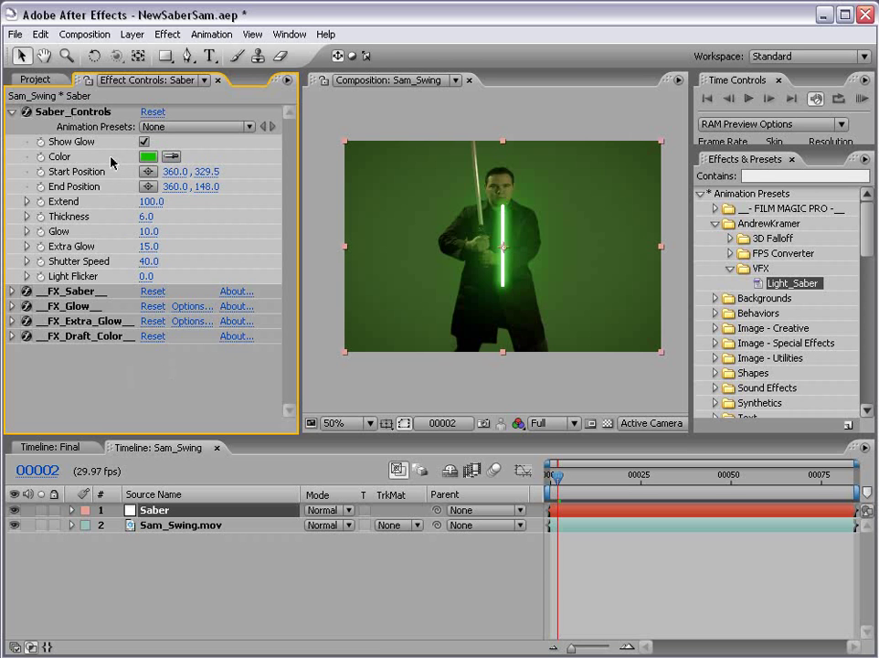
pyautogui.press('.')
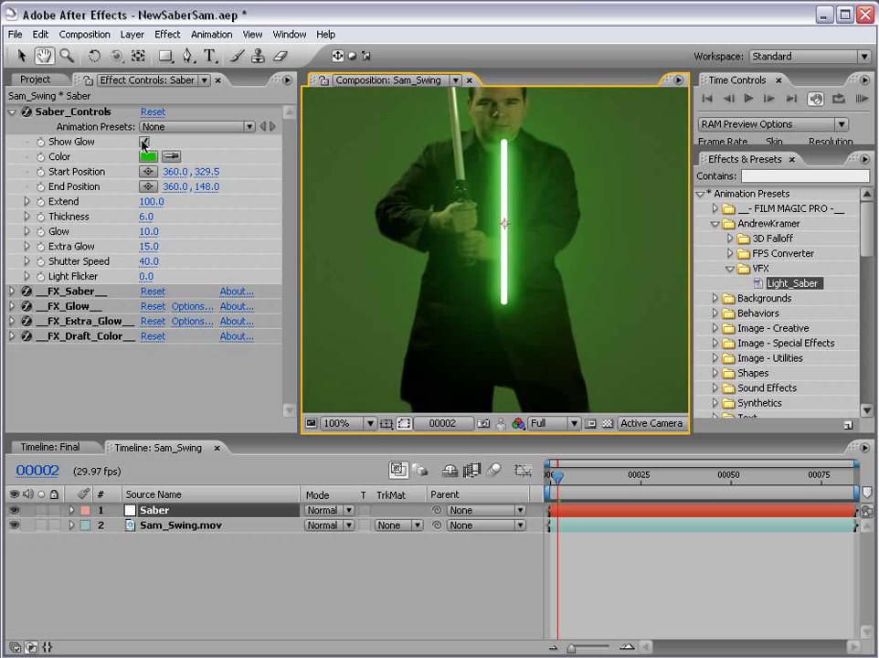
pyautogui.click(144, 141)
pyautogui.moveTo(547, 168); pyautogui.dragTo(476, 188)
pyautogui.press('v')
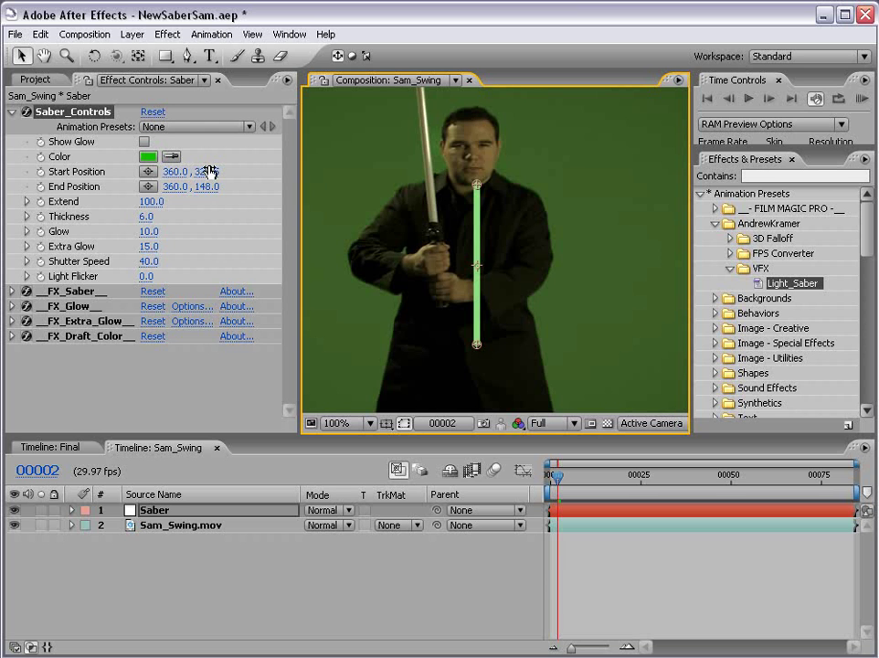
# Step: Fit the saber over the sword, with its start at about 310.5, 187.5 and its end at about 287, -57
pyautogui.moveTo(314, 197); pyautogui.dragTo(436, 163)
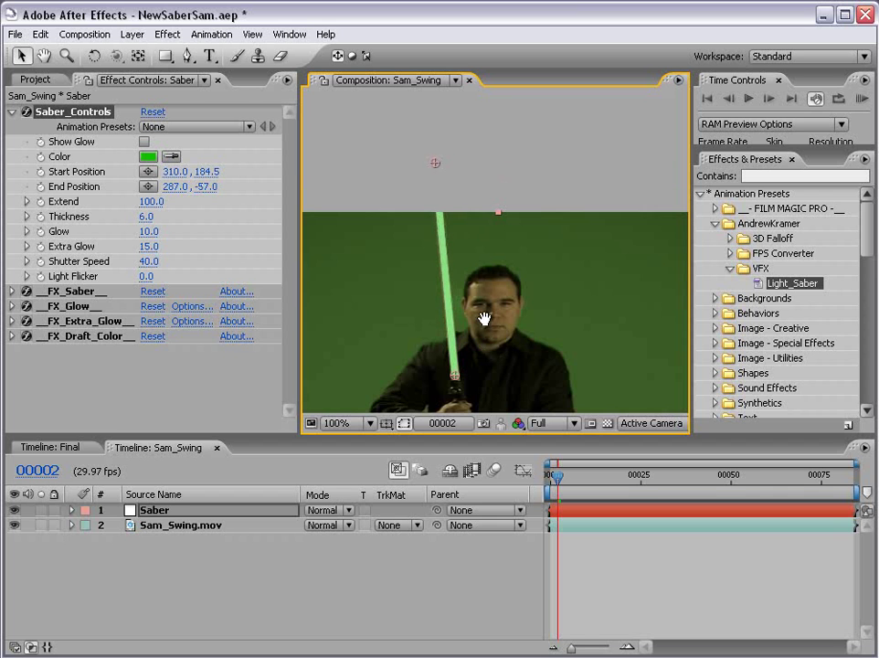
pyautogui.scroll(2, 449, 205)
pyautogui.moveTo(428, 265); pyautogui.dragTo(431, 266)
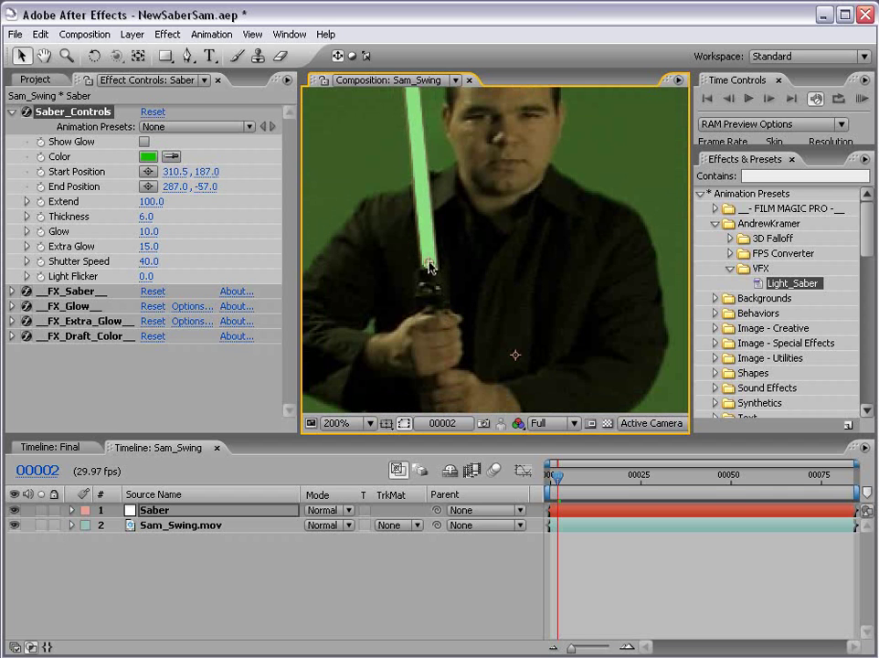
# Step: Turn Show Glow on to check the glow near the hilt and switch it off again
pyautogui.click(144, 143)
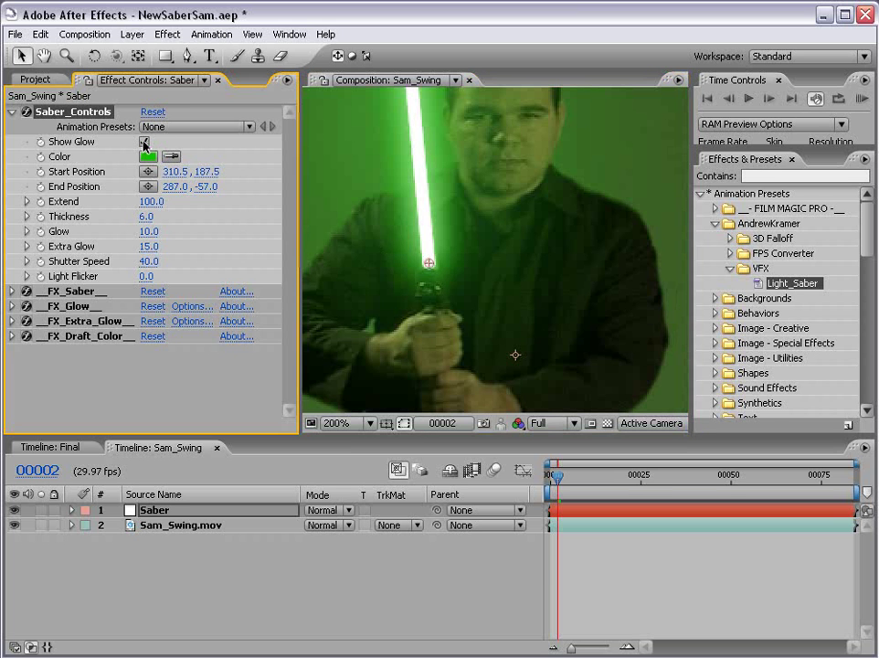
pyautogui.click(446, 286)
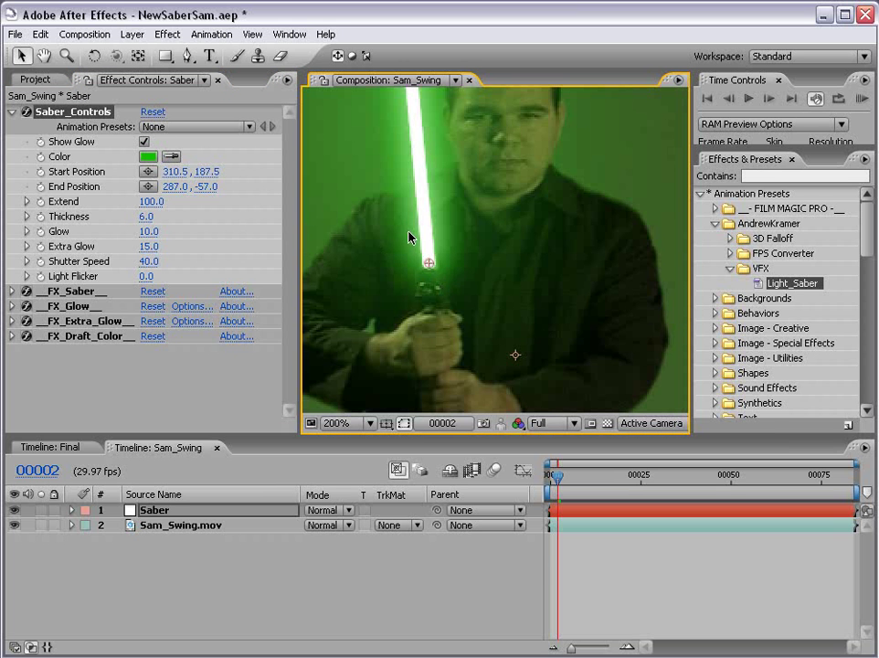
pyautogui.click(144, 143)
pyautogui.scroll(-1, 491, 280)
pyautogui.moveTo(491, 281); pyautogui.dragTo(419, 155)
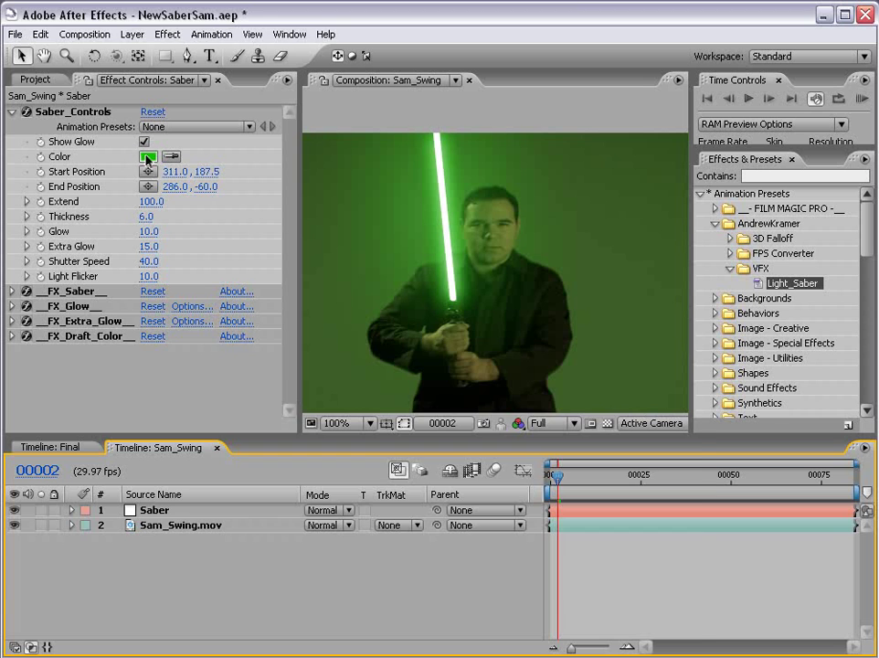
# Step: Try a light pink Color for the saber in Saber_Controls
pyautogui.click(147, 159)
pyautogui.moveTo(411, 339); pyautogui.dragTo(324, 337)
pyautogui.moveTo(405, 517); pyautogui.dragTo(405, 399)
pyautogui.click(262, 366)
pyautogui.click(526, 356)
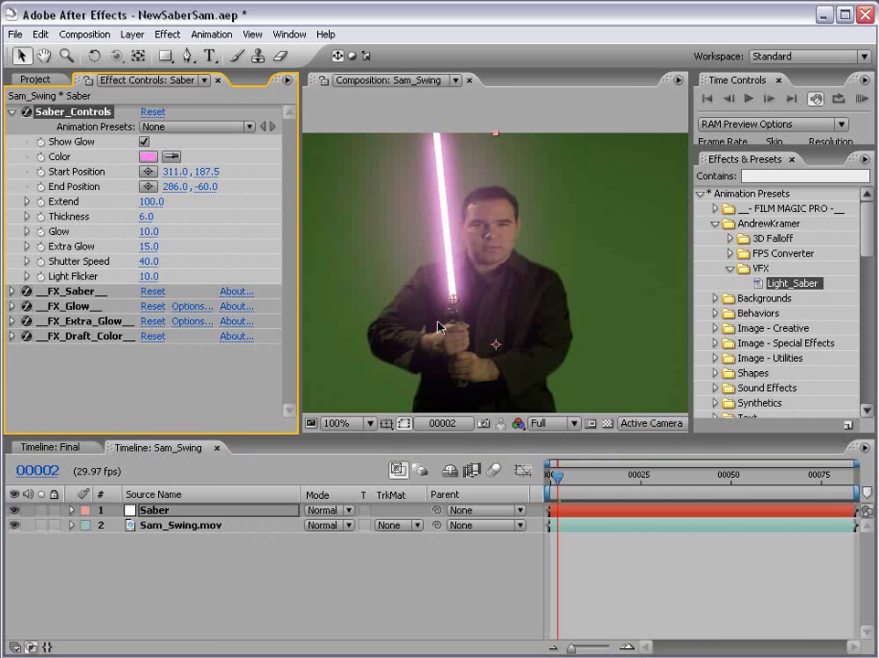
# Step: Try pure red (FF0000) as the saber's Color
pyautogui.click(146, 157)
pyautogui.moveTo(411, 396); pyautogui.dragTo(395, 321)
pyautogui.moveTo(345, 391); pyautogui.dragTo(463, 327)
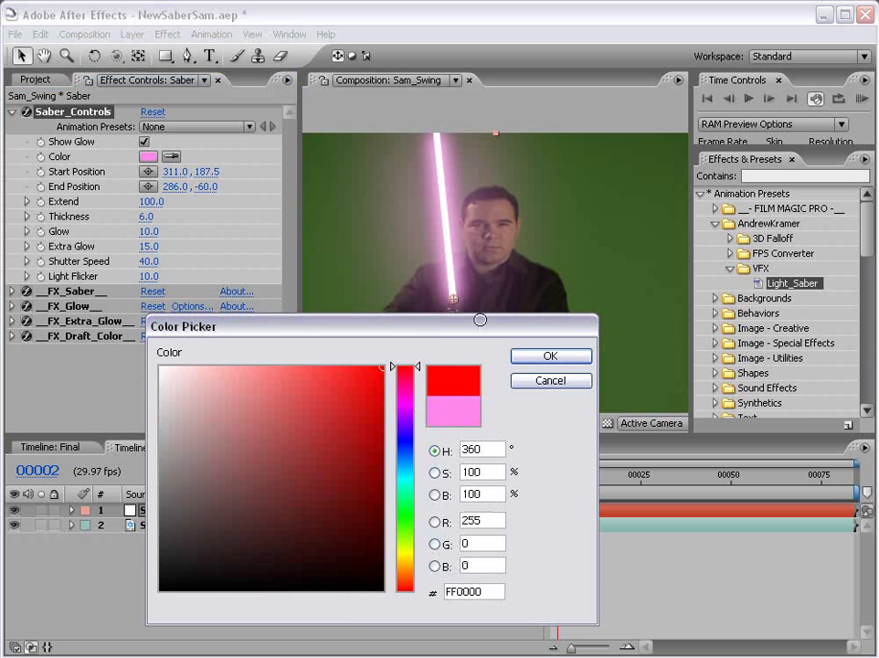
pyautogui.click(525, 357)
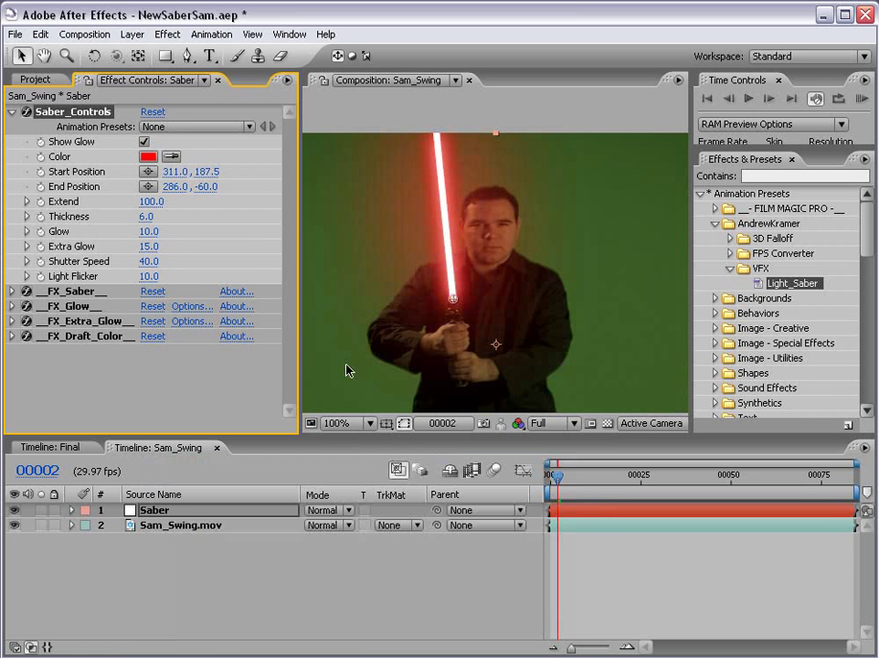
# Step: Try a third hue from the color spectrum as the saber's Color
pyautogui.click(146, 156)
pyautogui.click(411, 501)
pyautogui.moveTo(411, 501); pyautogui.dragTo(411, 471)
pyautogui.click(541, 359)
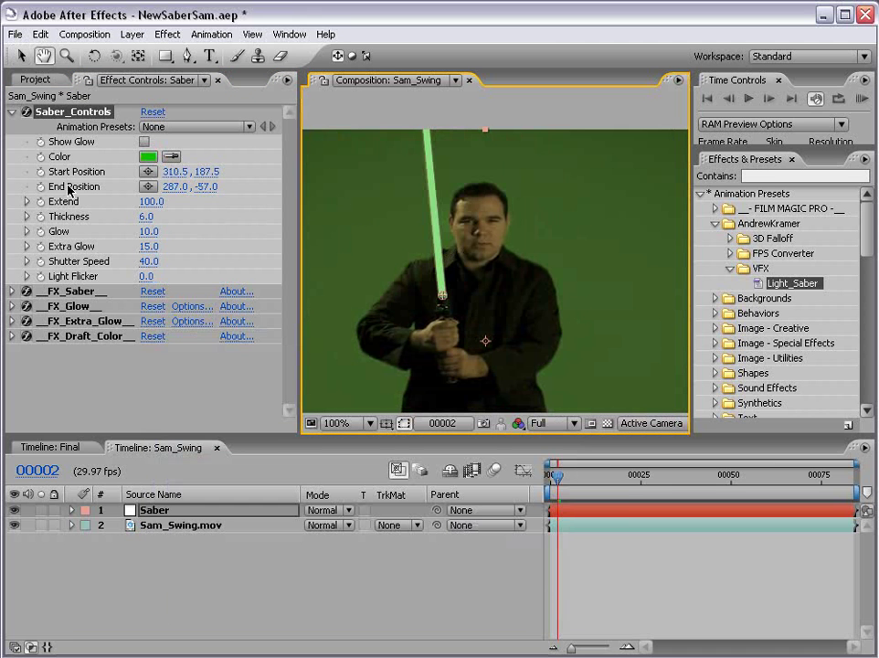
# Step: Restore the saber's start position to 360.0, 329.5 and its end position to 360.0, 148.0
pyautogui.click(67, 190)
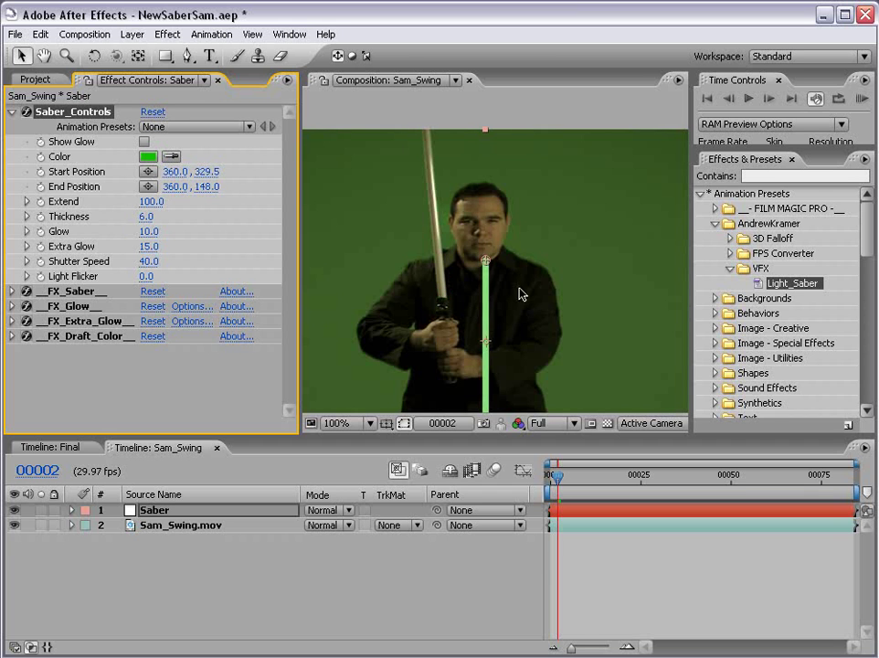
pyautogui.scroll(-2, 520, 294)
pyautogui.moveTo(530, 313); pyautogui.dragTo(513, 287)
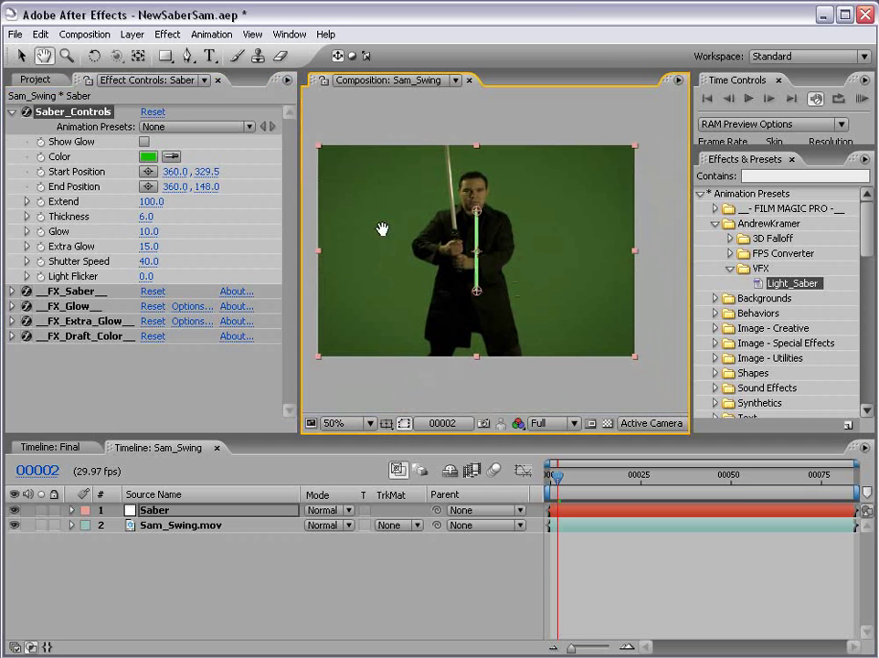
# Step: Align the saber with the sword, placing its start at about 311, 187.5 on the hilt and its end at about 286, -60
pyautogui.click(137, 361)
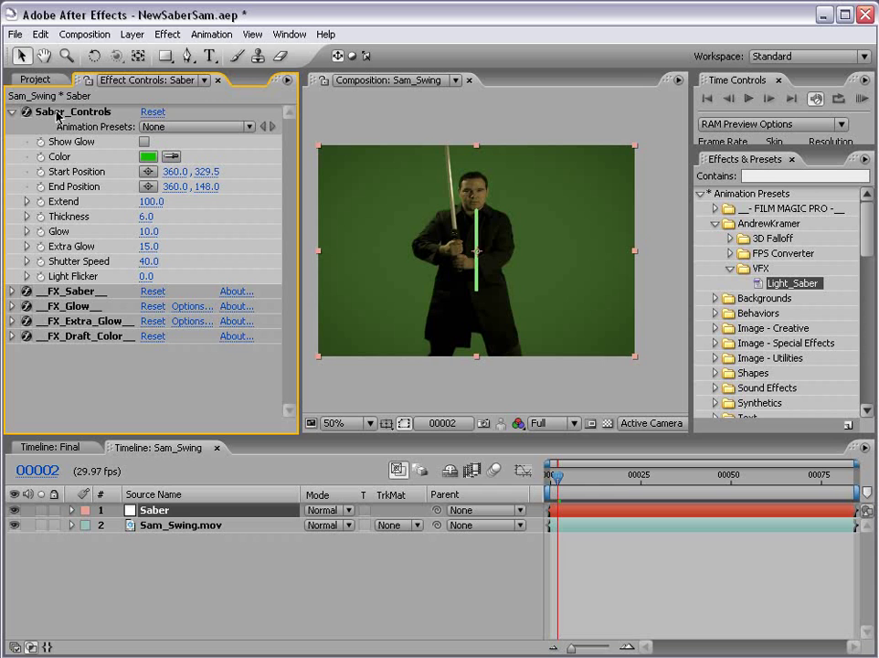
pyautogui.click(94, 112)
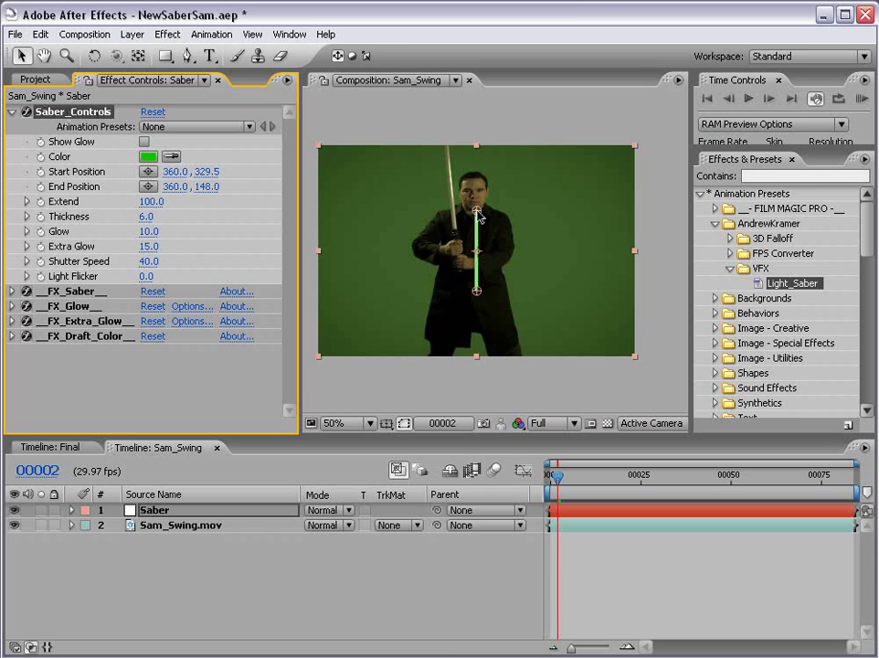
pyautogui.moveTo(480, 217); pyautogui.dragTo(451, 138)
pyautogui.moveTo(480, 294); pyautogui.dragTo(457, 233)
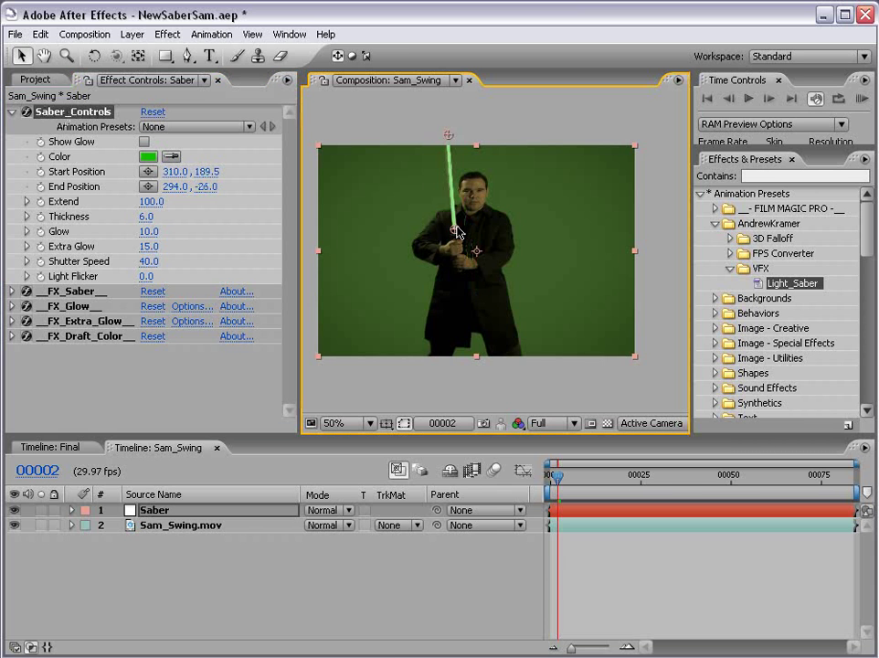
pyautogui.scroll(2, 457, 233)
pyautogui.moveTo(428, 291)
pyautogui.mouseDown()
pyautogui.moveTo(458, 257)
pyautogui.moveTo(433, 283)
pyautogui.mouseUp()
pyautogui.scroll(2, 448, 283)
pyautogui.moveTo(426, 155); pyautogui.dragTo(413, 126)
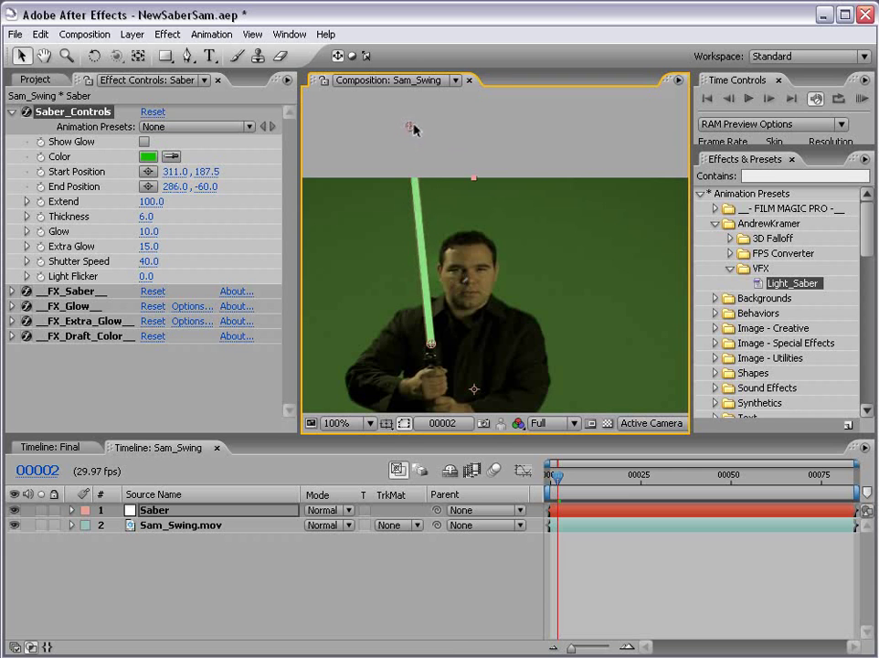
pyautogui.click(228, 232)
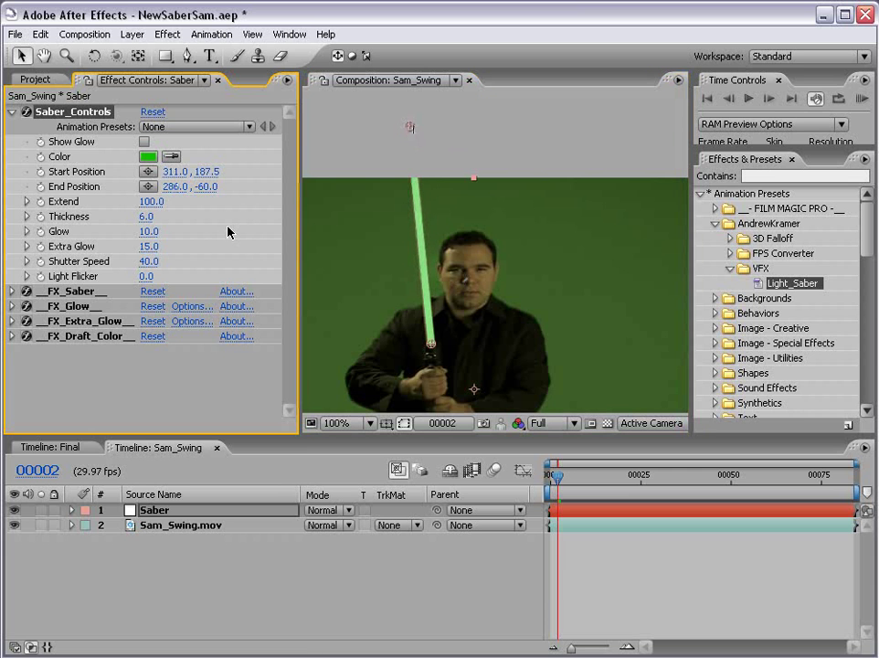
# Step: Try an Extend value of 5 and toggle Show Glow on and off to preview the aligned saber
pyautogui.click(151, 201)
pyautogui.write('5')
pyautogui.press('Return')
pyautogui.moveTo(64, 201); pyautogui.dragTo(192, 190)
pyautogui.click(144, 141)
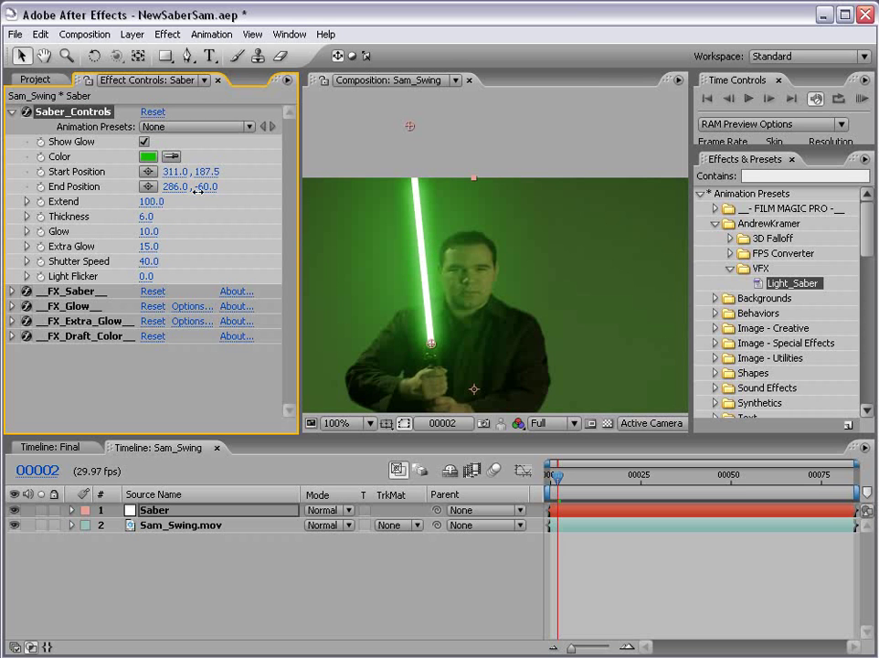
pyautogui.click(144, 143)
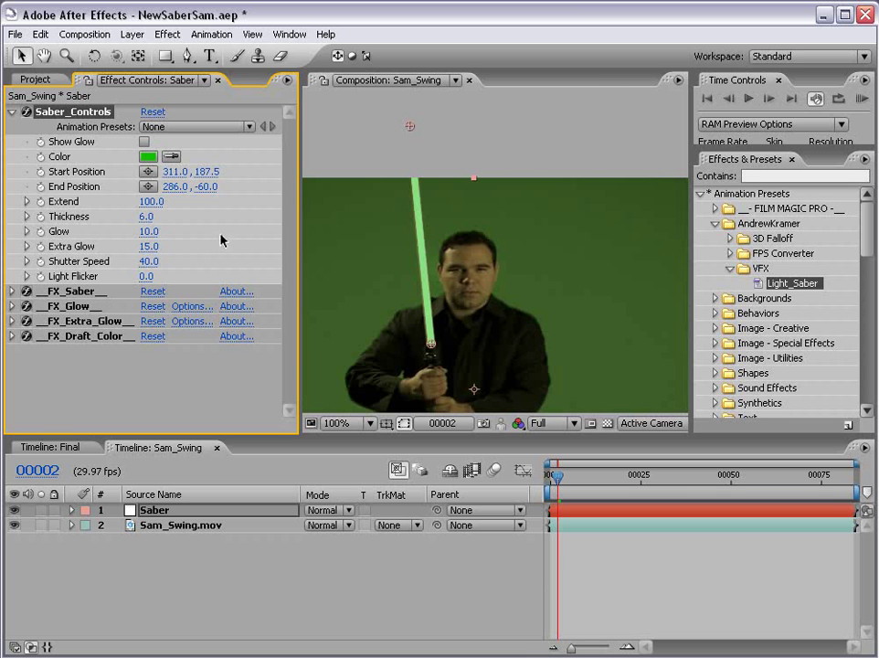
# Step: Try a saber Thickness of 7.9 and a thinner value, undoing the latter change
pyautogui.moveTo(145, 216); pyautogui.dragTo(147, 216)
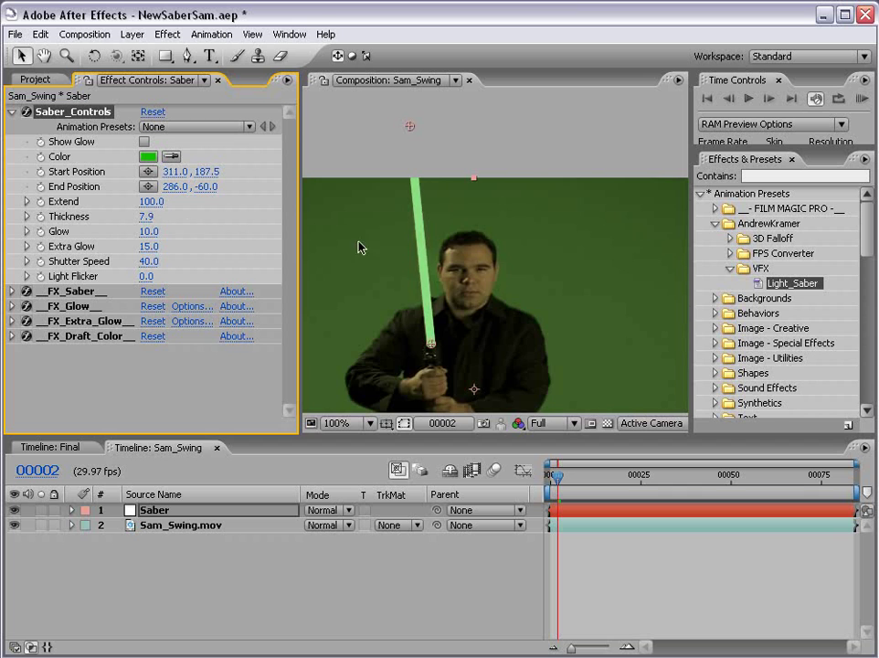
pyautogui.scroll(1, 409, 334)
pyautogui.moveTo(409, 333); pyautogui.dragTo(451, 291)
pyautogui.moveTo(147, 217); pyautogui.dragTo(132, 219)
pyautogui.hotkey('ctrl', 'z')
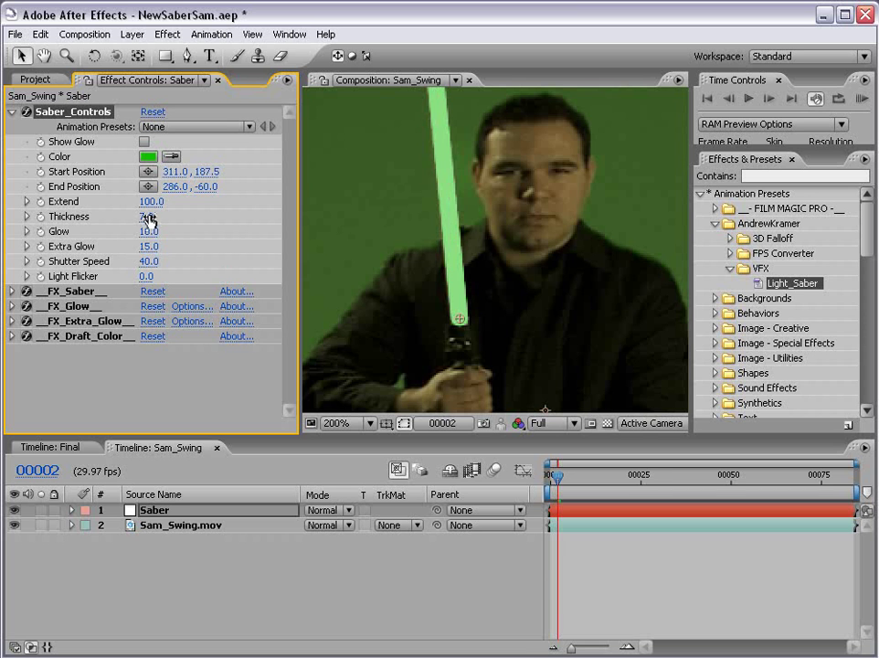
# Step: Try a saber Thickness of 11.1 and undo the thickness changes
pyautogui.moveTo(146, 217); pyautogui.dragTo(179, 217)
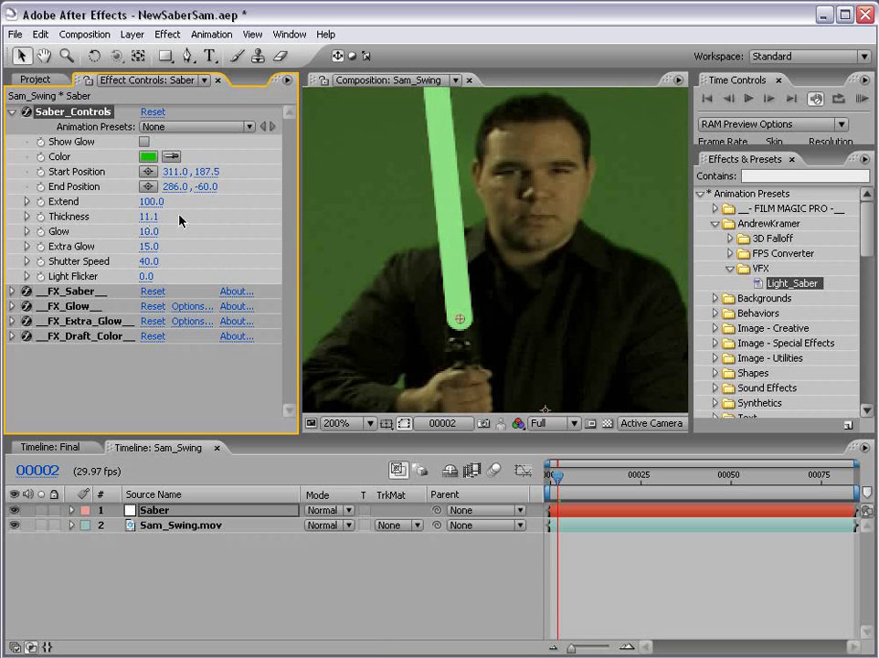
pyautogui.scroll(-1, 315, 254)
pyautogui.hotkey('ctrl', 'z')
pyautogui.hotkey('ctrl', 'z')
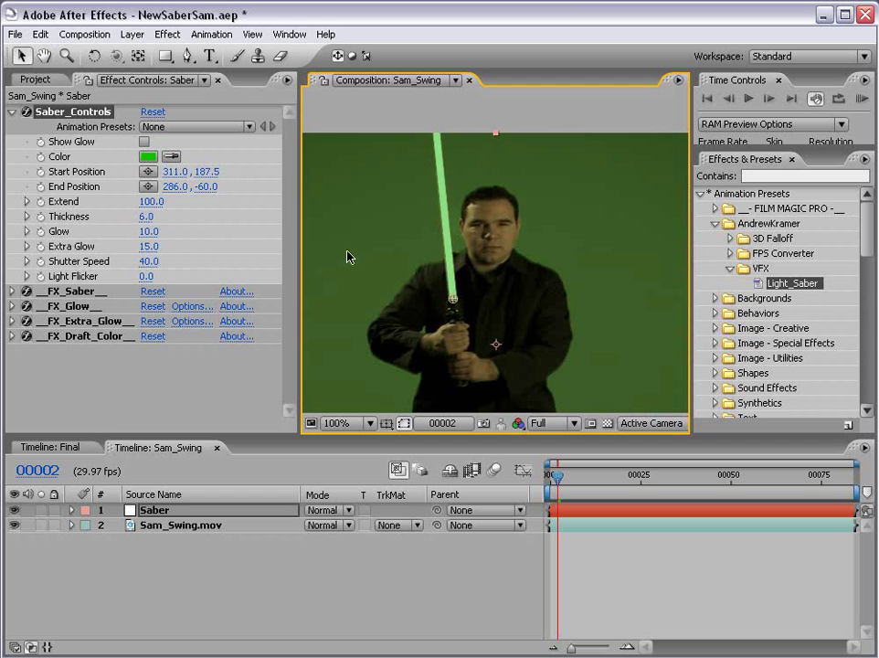
# Step: Turn the saber's Show Glow on and try a different Glow value, undoing that change
pyautogui.click(143, 141)
pyautogui.moveTo(148, 231); pyautogui.dragTo(250, 226)
pyautogui.hotkey('ctrl', 'z')
pyautogui.moveTo(154, 250)
pyautogui.mouseDown()
pyautogui.moveTo(41, 246)
pyautogui.moveTo(161, 245)
pyautogui.moveTo(151, 266)
pyautogui.mouseUp()
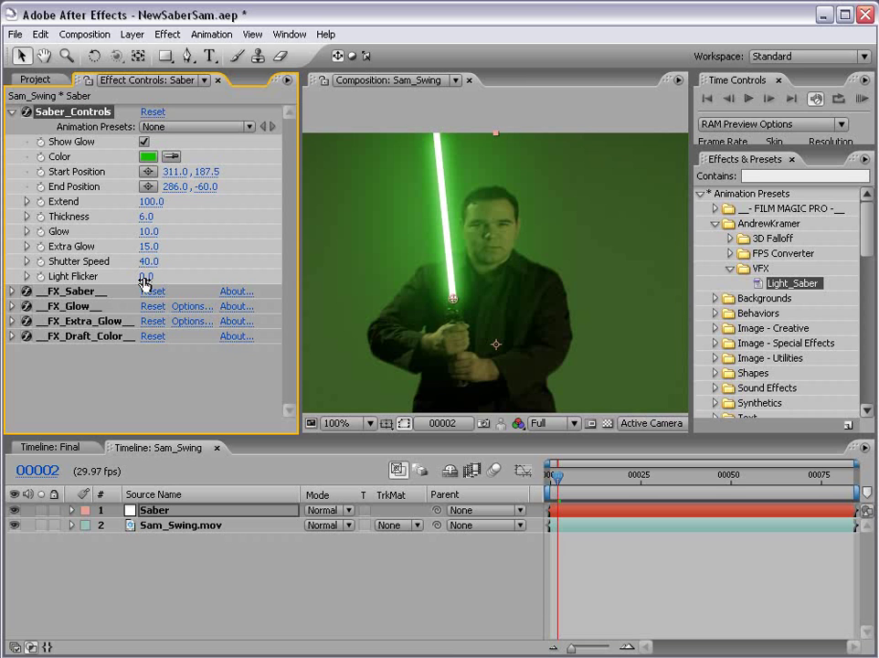
# Step: Set the saber's Light Flicker to 10 and preview the flicker with the Sam_Swing.mov layer temporarily hidden
pyautogui.moveTo(145, 277); pyautogui.dragTo(281, 278)
pyautogui.click(14, 526)
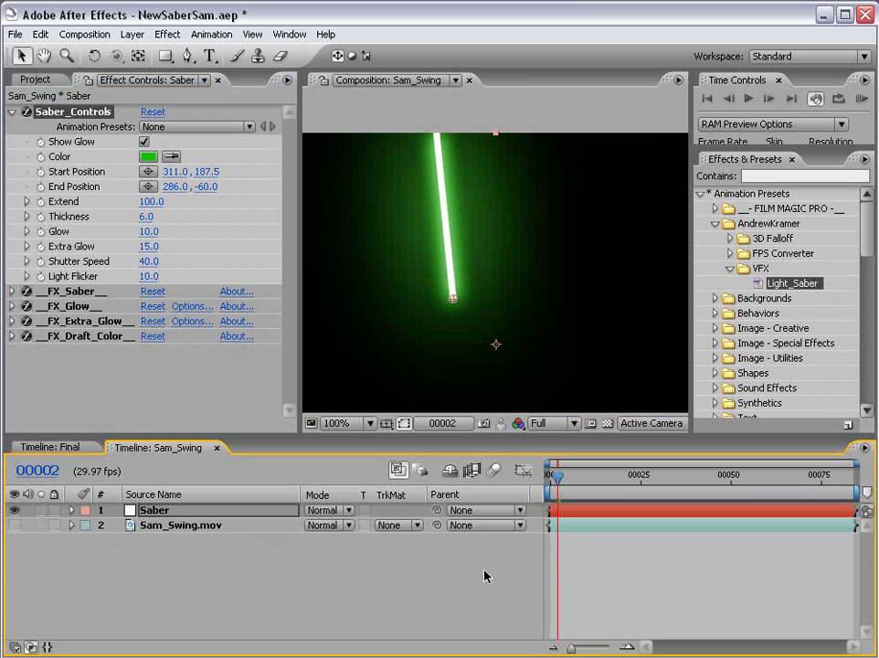
pyautogui.press('KP_0')
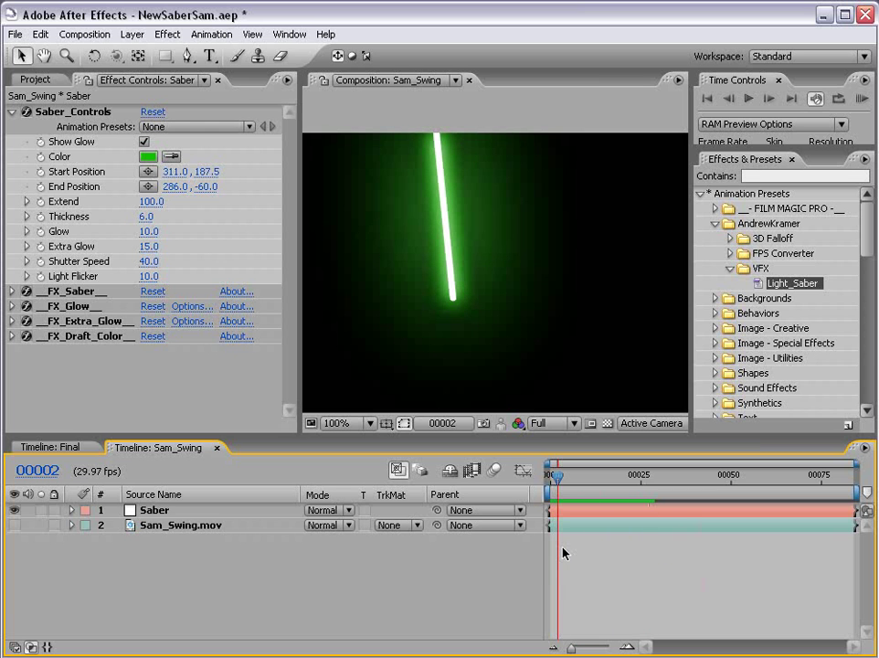
pyautogui.click(14, 525)
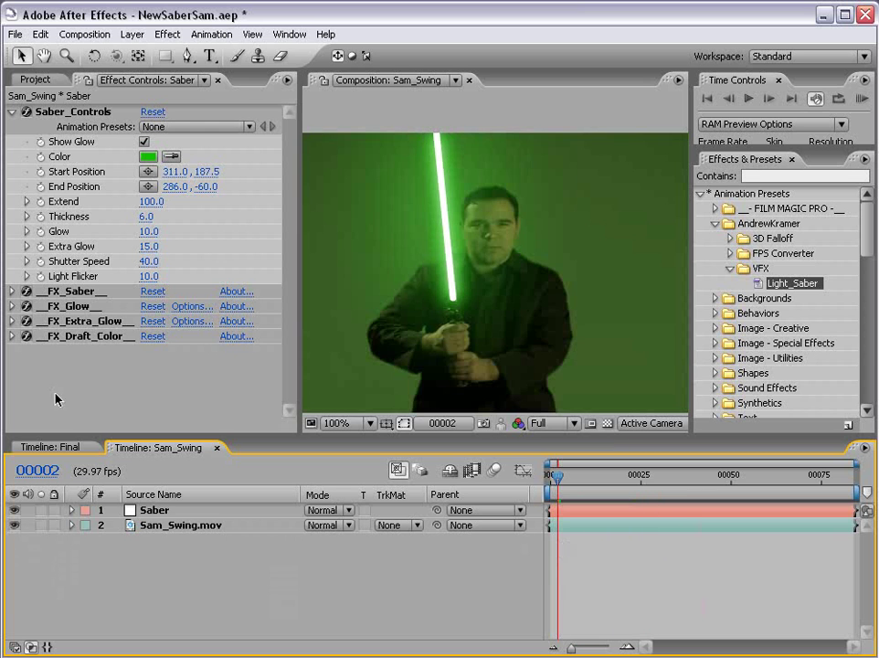
# Step: Set the saber's Light Flicker and Extra Glow to 0
pyautogui.click(147, 276)
pyautogui.write('0')
pyautogui.press('Return')
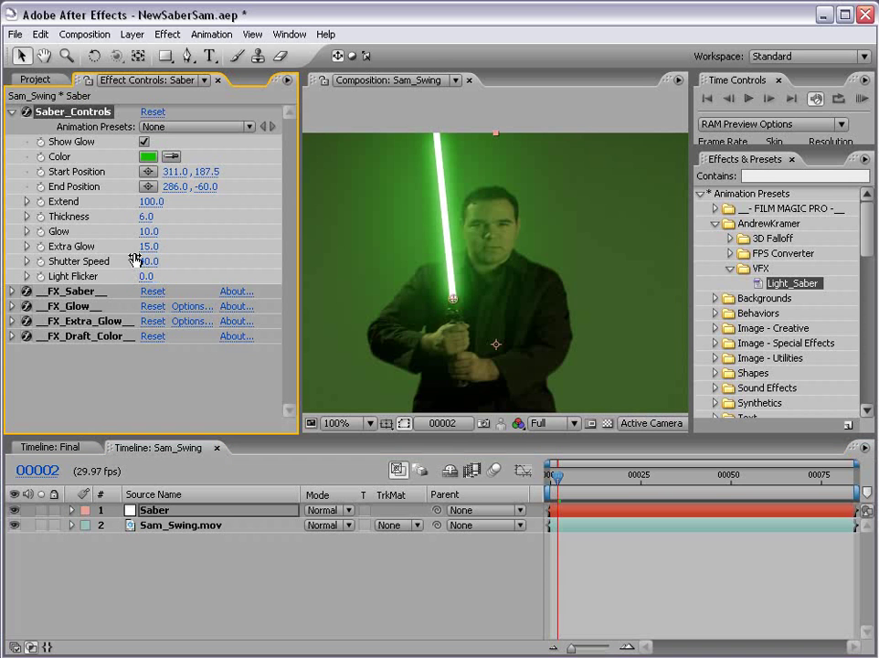
pyautogui.click(148, 246)
pyautogui.write('0')
pyautogui.press('Return')
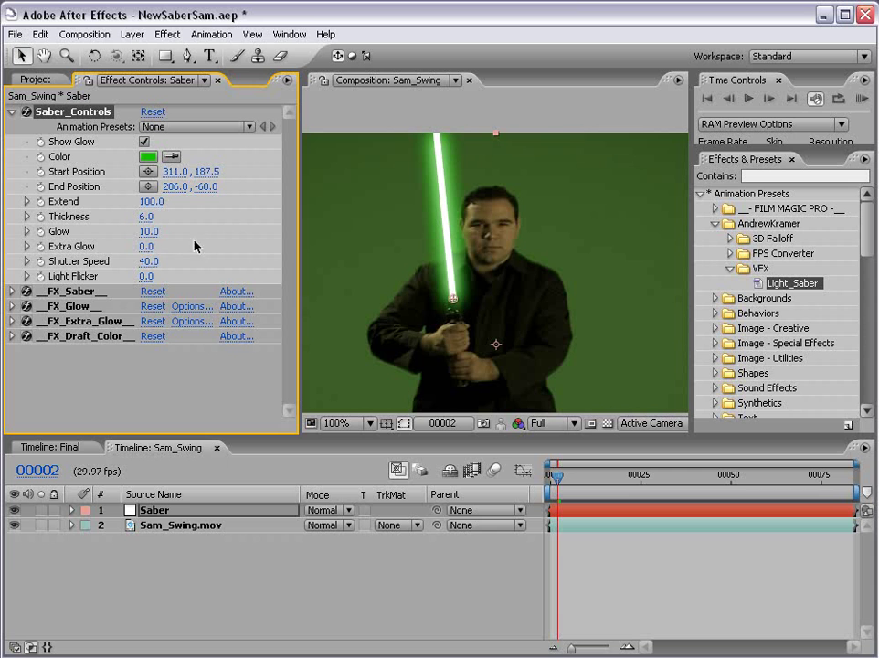
# Step: Try shifting the saber's hilt point sideways, undo the move, and try a higher Extra Glow value
pyautogui.moveTo(455, 302)
pyautogui.mouseDown()
pyautogui.moveTo(529, 205)
pyautogui.moveTo(396, 287)
pyautogui.moveTo(473, 301)
pyautogui.mouseUp()
pyautogui.hotkey('ctrl', 'z')
pyautogui.moveTo(145, 246); pyautogui.dragTo(201, 249)
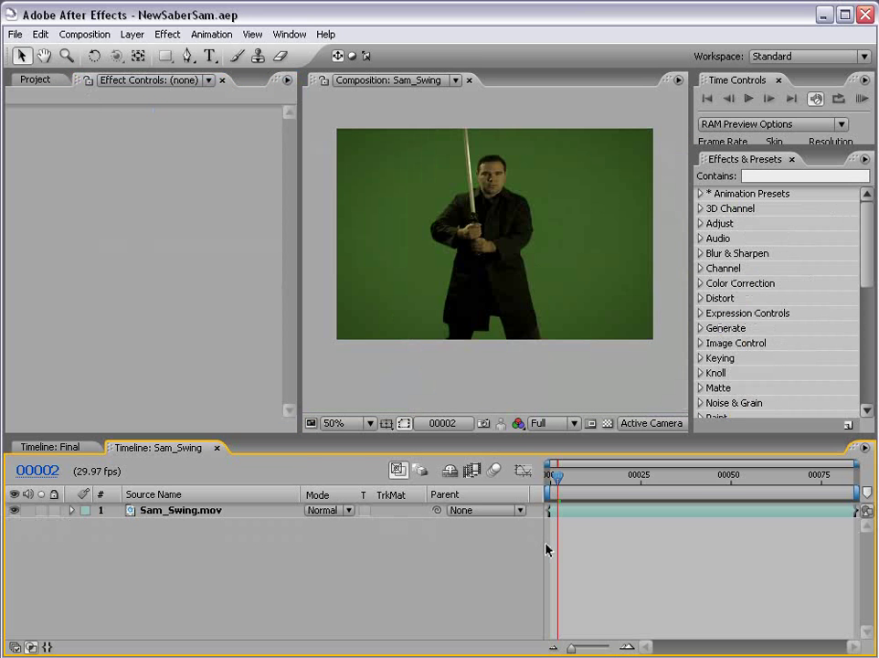
# Step: Create a white comp-size solid named Green Saber above the Sam_Swing.mov layer
pyautogui.click(133, 34)
pyautogui.moveTo(142, 52)
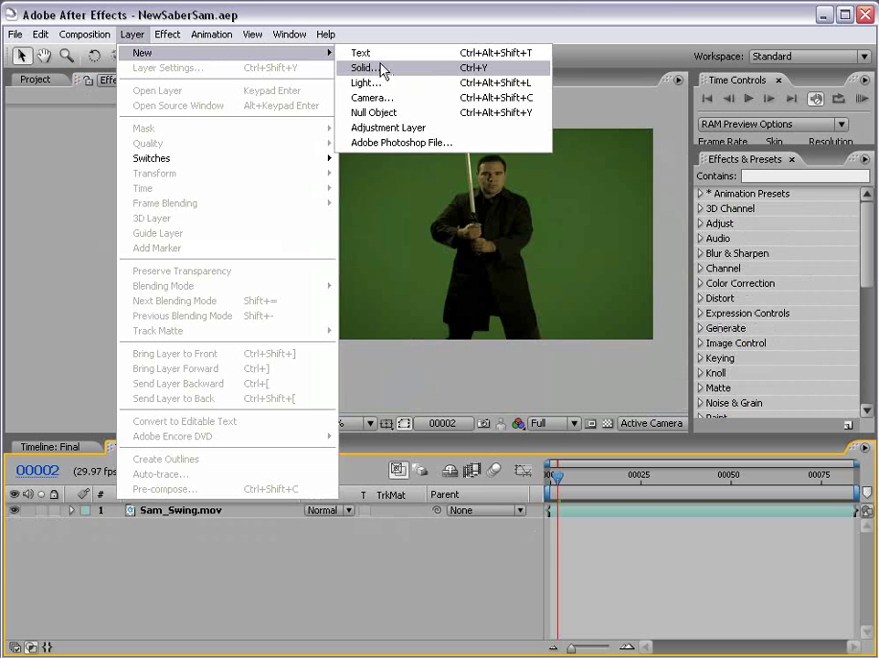
pyautogui.click(377, 68)
pyautogui.write('Green Saber')
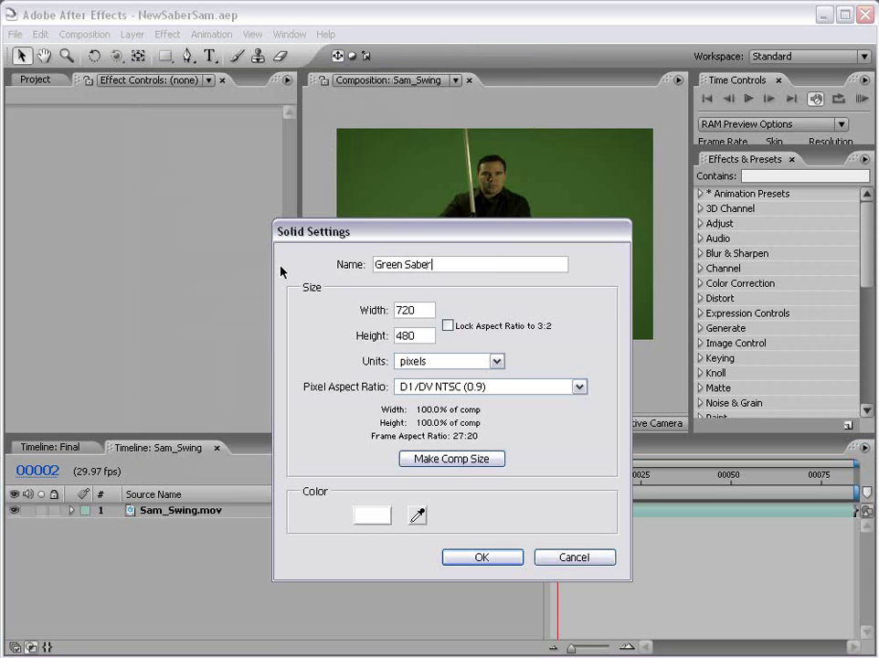
pyautogui.moveTo(434, 265); pyautogui.dragTo(327, 271)
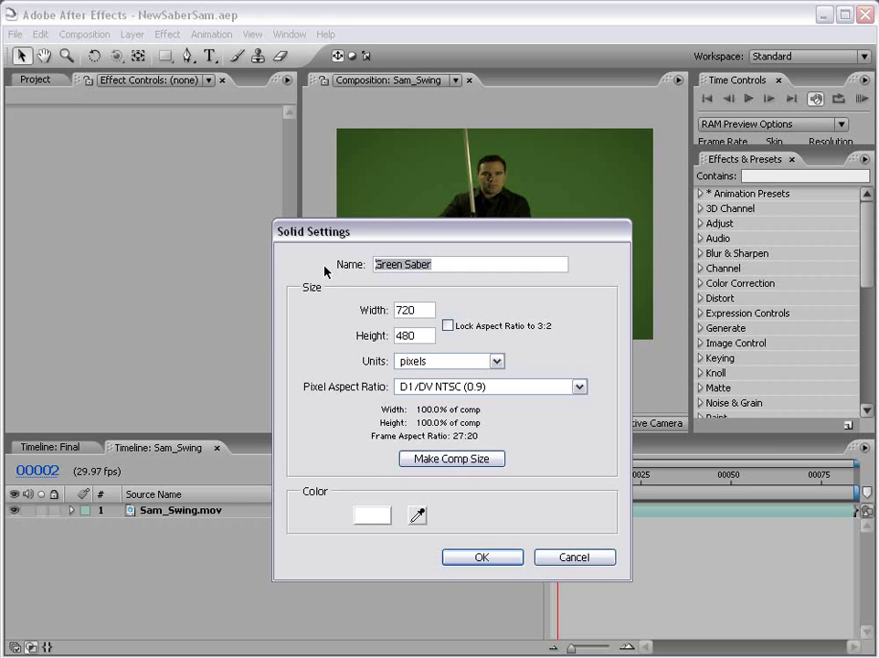
pyautogui.click(457, 458)
pyautogui.click(481, 558)
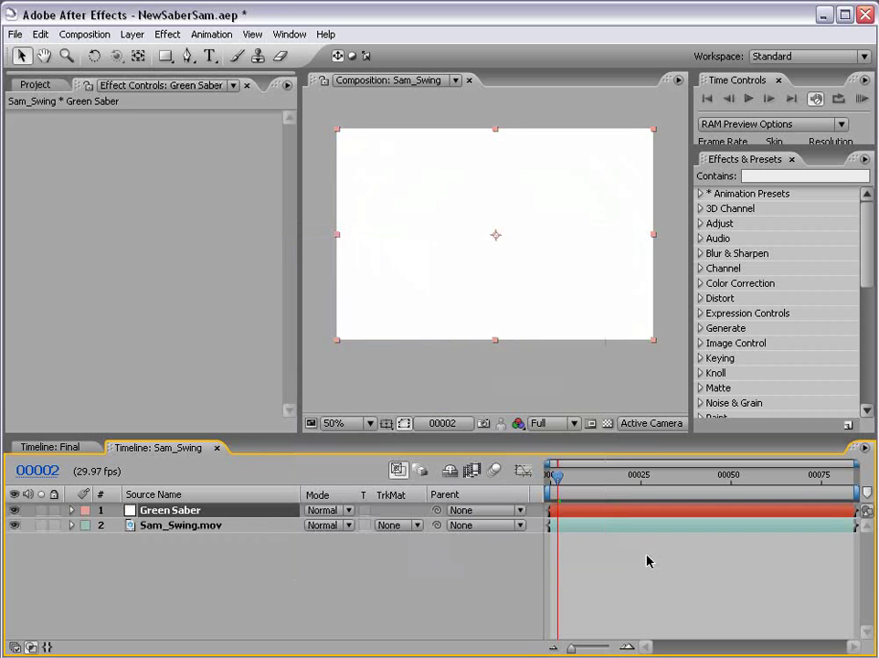
# Step: Locate and select the Light_Saber preset in the VFX folder of the animation presets
pyautogui.click(700, 194)
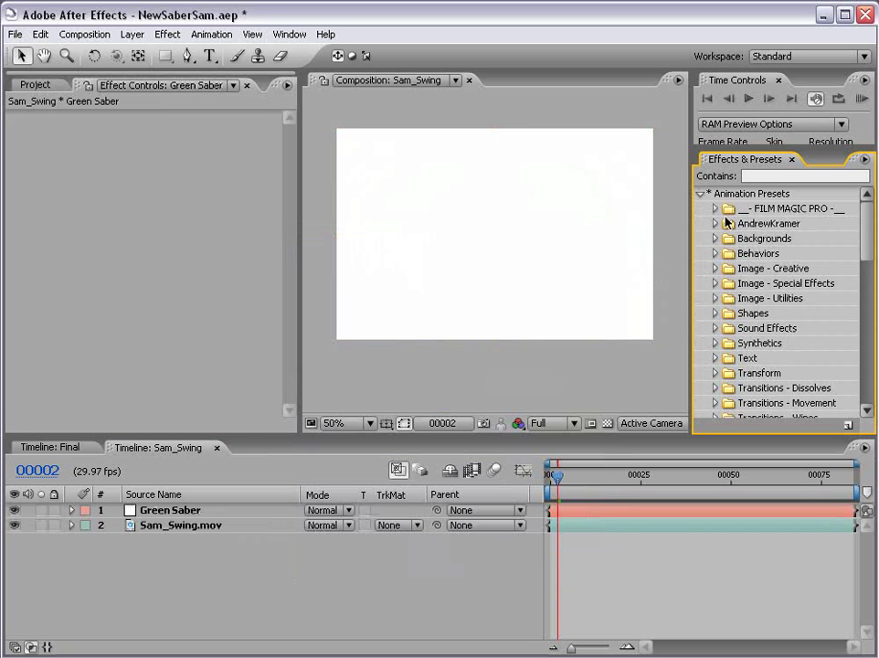
pyautogui.click(716, 224)
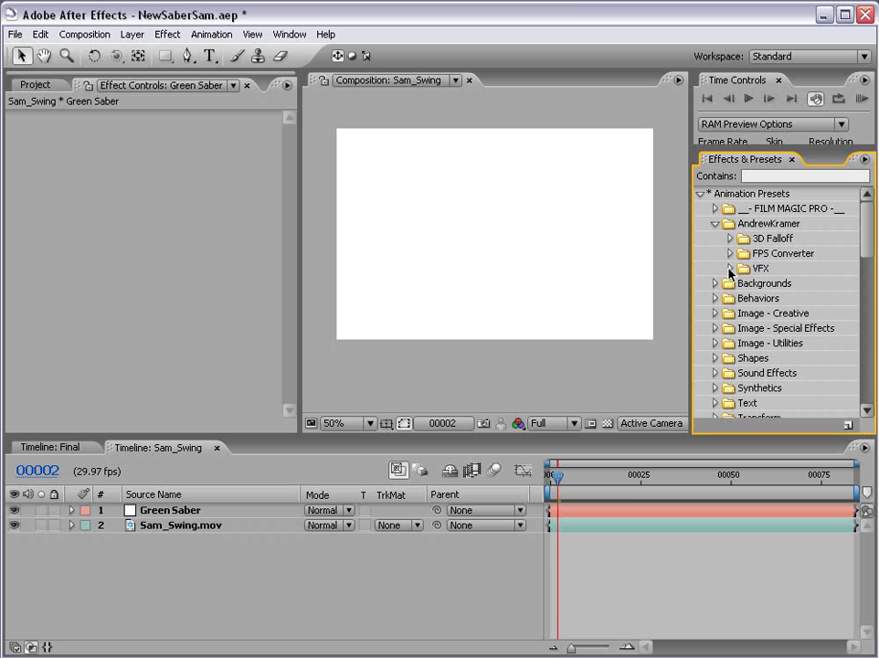
pyautogui.click(730, 269)
pyautogui.click(775, 283)
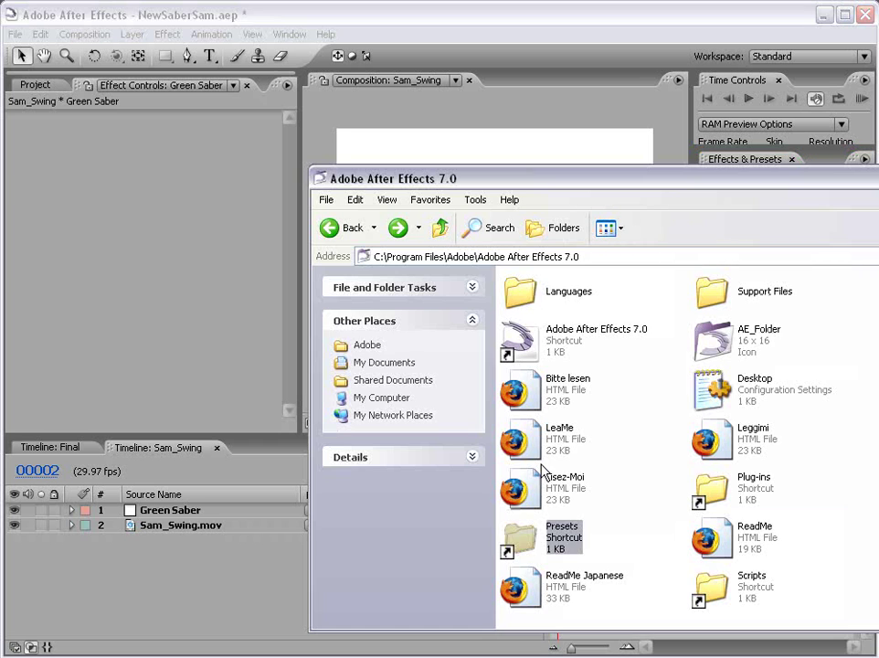
# Step: Switch to Windows Explorer to examine the After Effects Presets shortcut and the 7.0 and 6.5 folders inside LightSaber
pyautogui.click(638, 524)
pyautogui.click(555, 548)
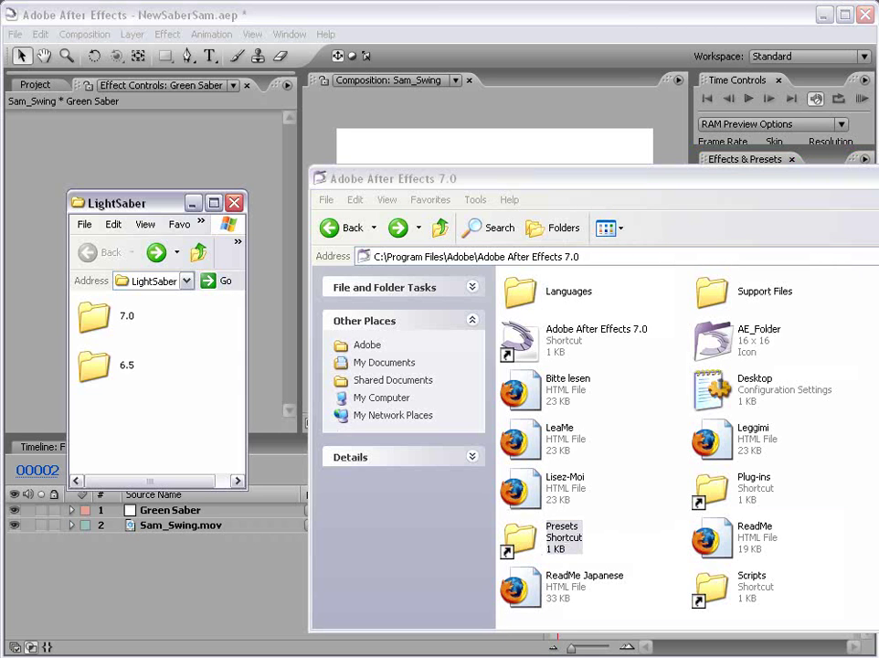
pyautogui.click(119, 320)
pyautogui.click(123, 361)
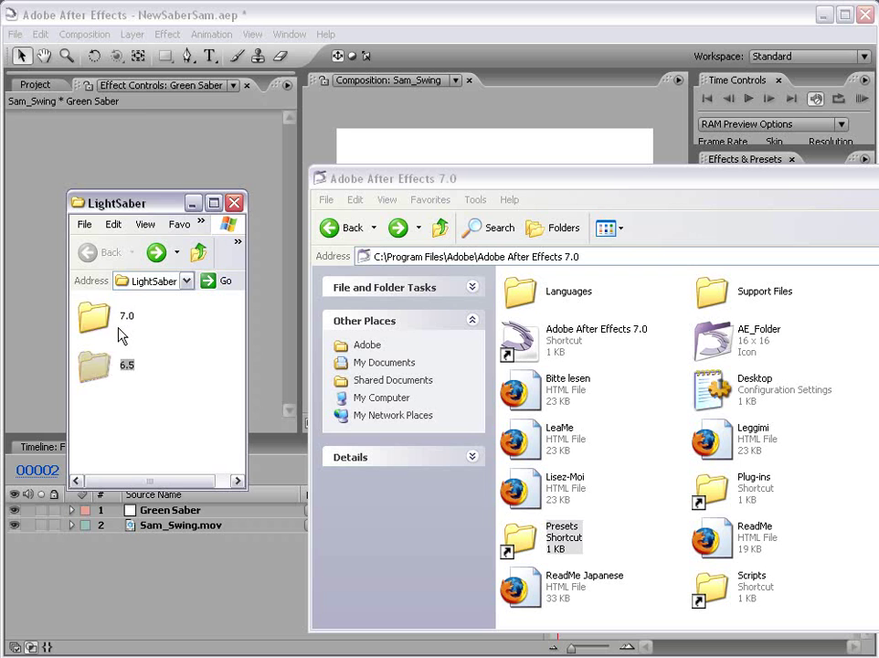
pyautogui.doubleClick(119, 328)
pyautogui.click(128, 318)
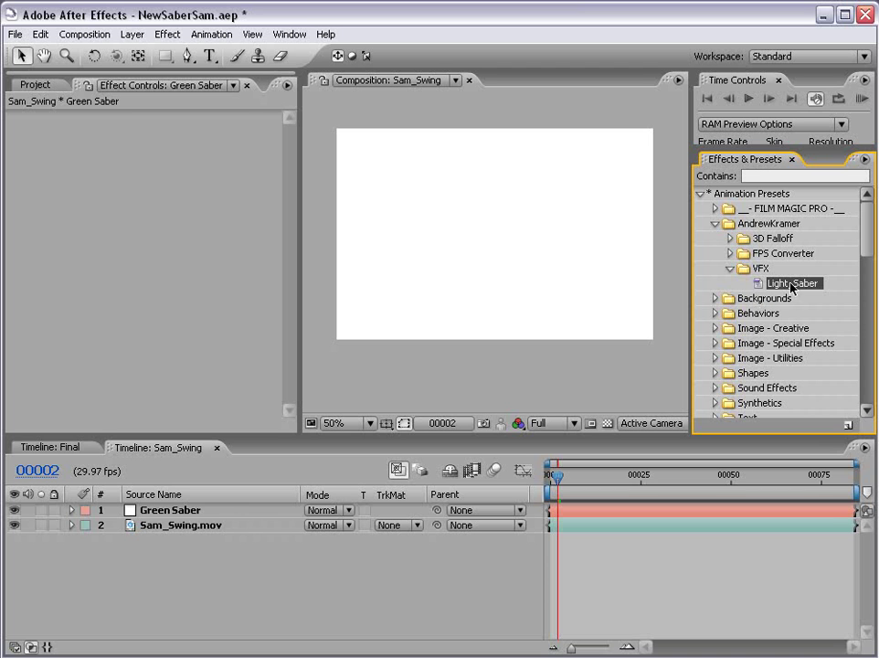
# Step: Apply the Light_Saber preset to the Green Saber solid and enable keyframing for Start Position and End Position at frame 2
pyautogui.moveTo(786, 287); pyautogui.dragTo(512, 251)
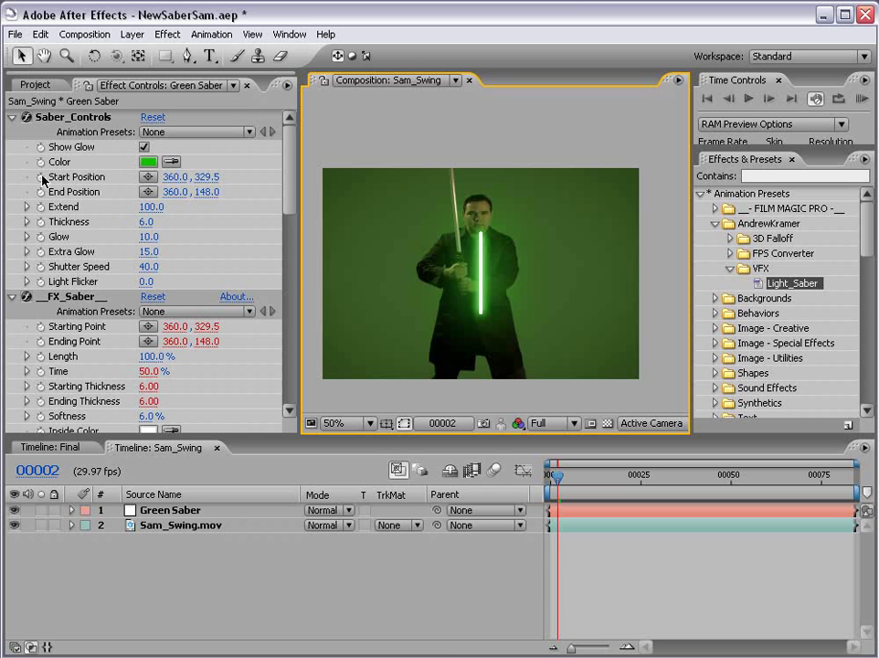
pyautogui.click(42, 180)
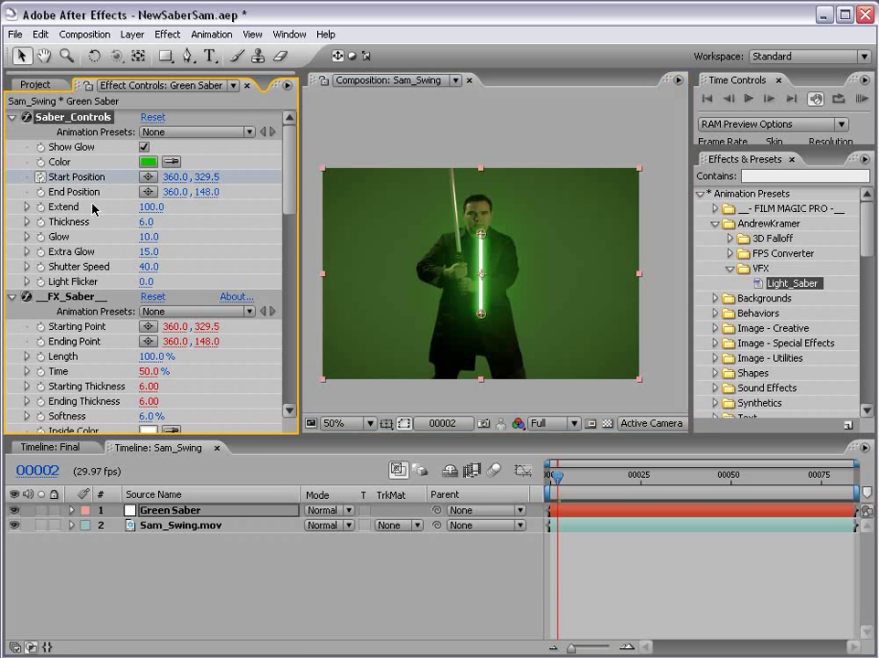
pyautogui.click(41, 193)
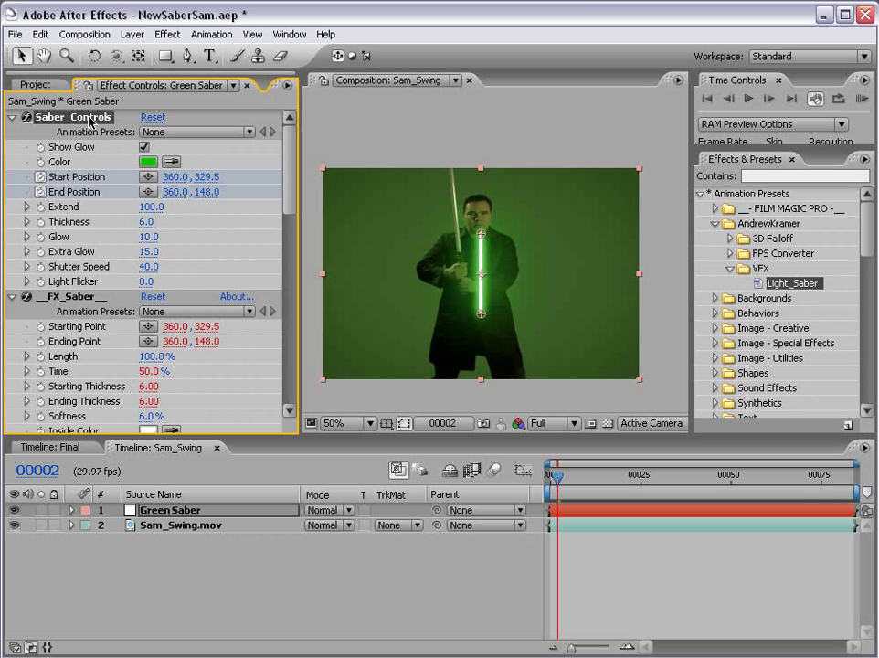
# Step: Align the saber with the sword at frame 2, placing its start at about 310, 184.5 and its end at about 283, -65
pyautogui.moveTo(481, 235); pyautogui.dragTo(455, 146)
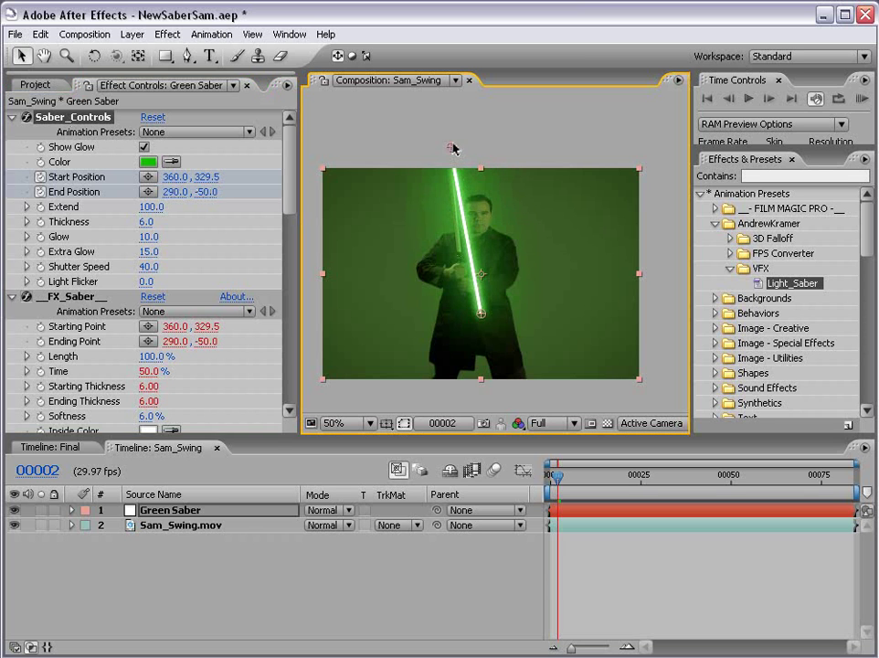
pyautogui.scroll(2, 443, 257)
pyautogui.moveTo(443, 257); pyautogui.dragTo(463, 238)
pyautogui.moveTo(489, 355); pyautogui.dragTo(443, 234)
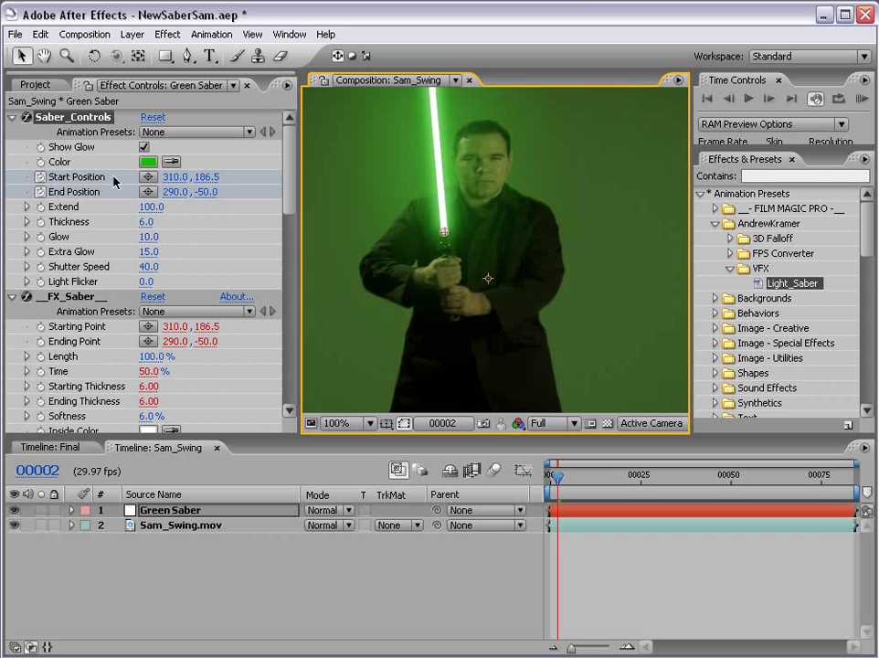
pyautogui.moveTo(445, 232)
pyautogui.mouseDown()
pyautogui.moveTo(418, 238)
pyautogui.moveTo(485, 231)
pyautogui.moveTo(456, 250)
pyautogui.moveTo(452, 229)
pyautogui.moveTo(445, 234)
pyautogui.mouseUp()
pyautogui.scroll(5, 457, 231)
pyautogui.moveTo(438, 175); pyautogui.dragTo(433, 161)
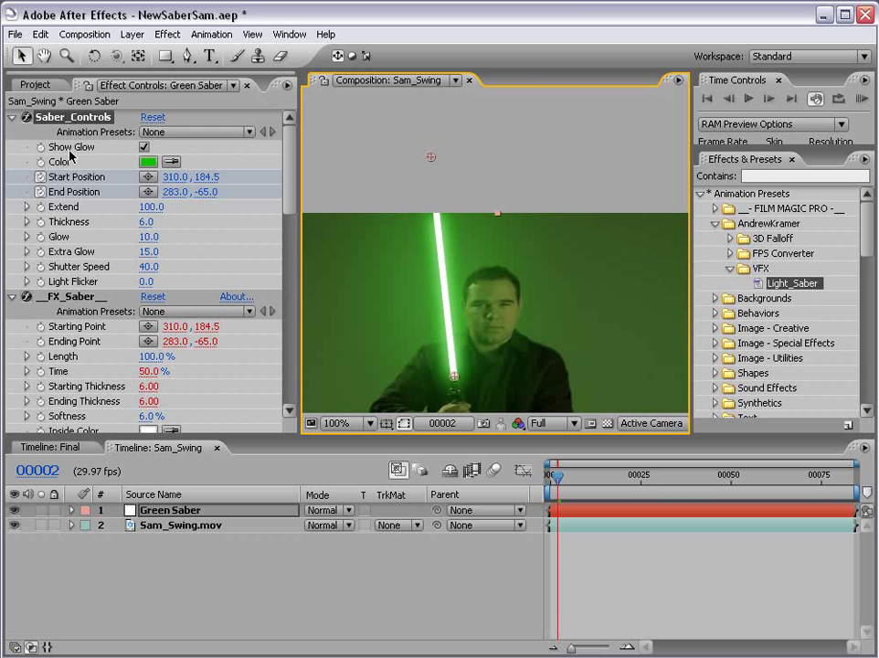
# Step: Turn off Show Glow and refine the frame 2 alignment to a start of about 311, 187.5 and an end of about 286, -65
pyautogui.click(143, 146)
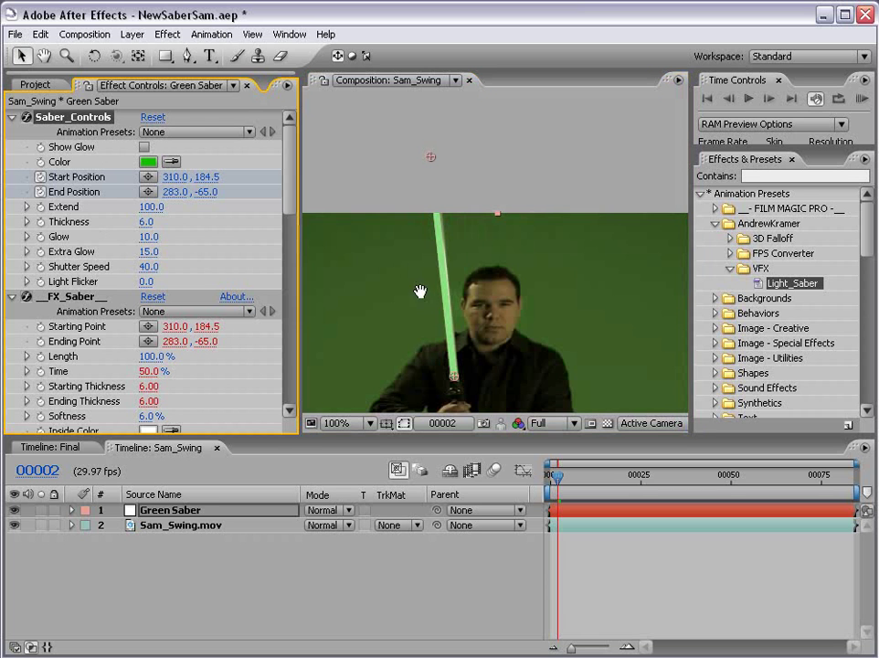
pyautogui.press('h')
pyautogui.moveTo(463, 285); pyautogui.dragTo(453, 267)
pyautogui.moveTo(430, 154); pyautogui.dragTo(432, 154)
pyautogui.press('v')
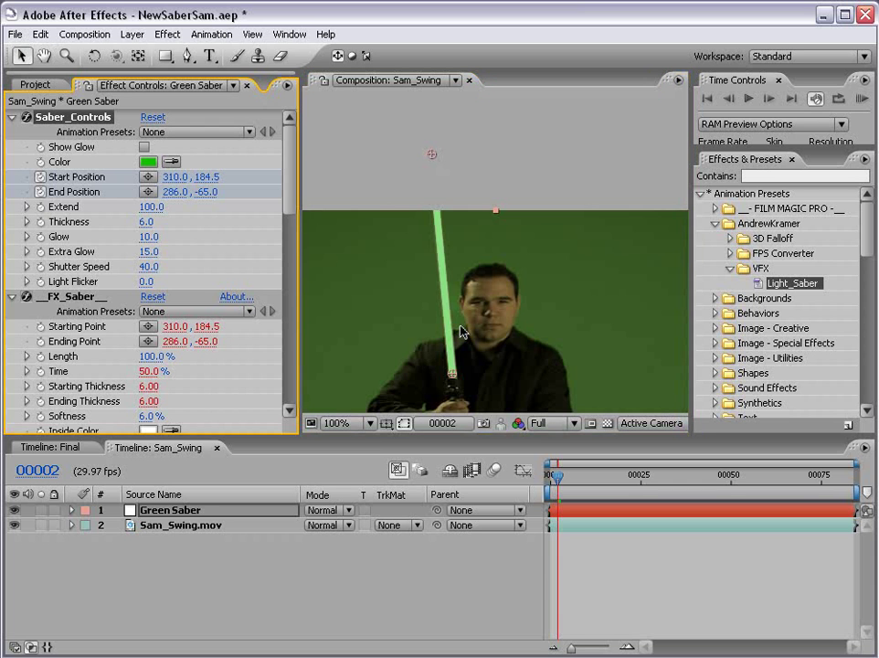
pyautogui.press('h')
pyautogui.moveTo(471, 367); pyautogui.dragTo(450, 292)
pyautogui.press('v')
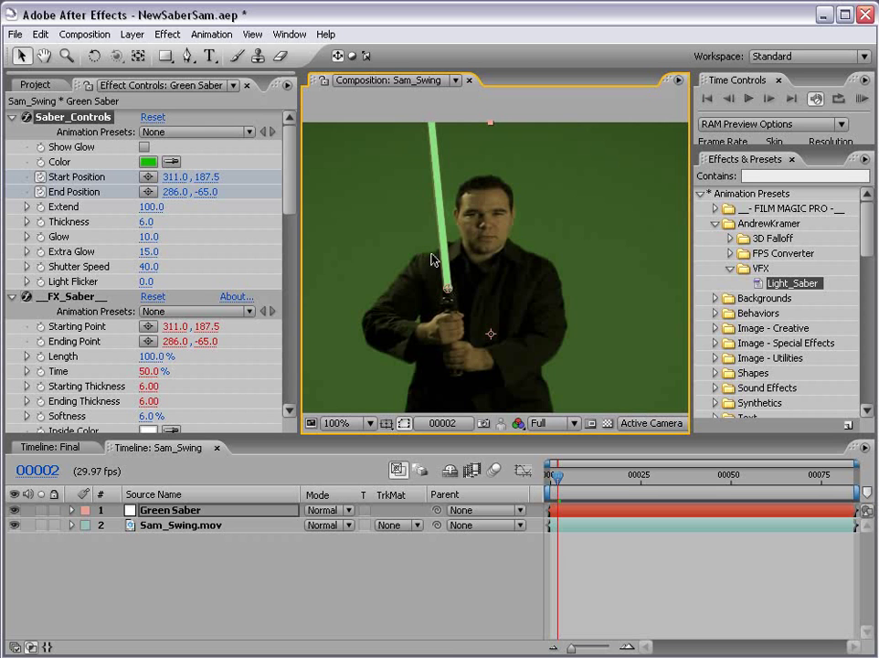
# Step: Match the saber to the sword at frame 3, with its start at about 316, 186.5 and its end at about 287, -65
pyautogui.press('pagedown')
pyautogui.moveTo(448, 292); pyautogui.dragTo(453, 292)
pyautogui.scroll(3, 449, 176)
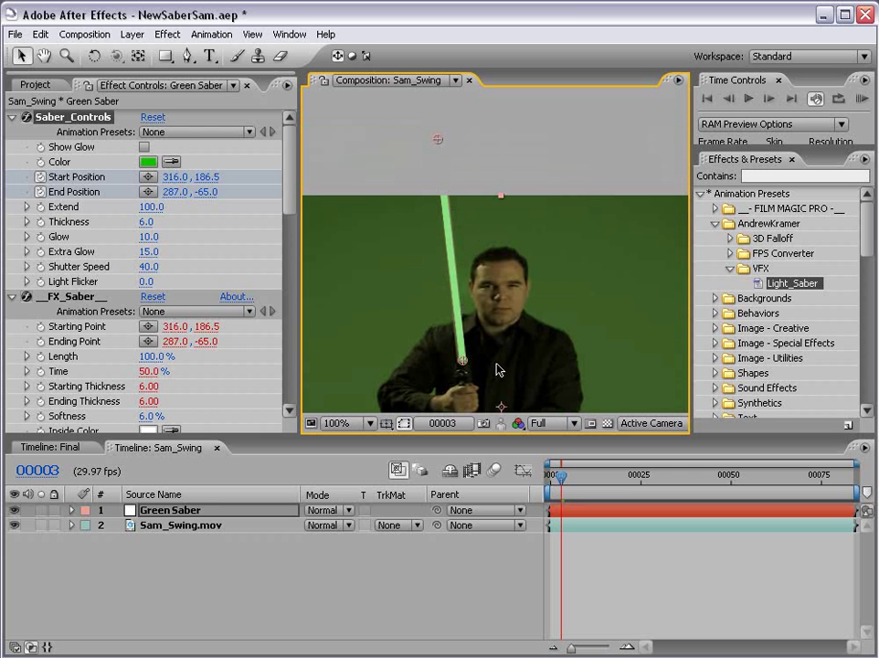
# Step: Reveal the Green Saber layer's keyframed properties and enlarge the timeline's time scale around frame 4
pyautogui.click(574, 512)
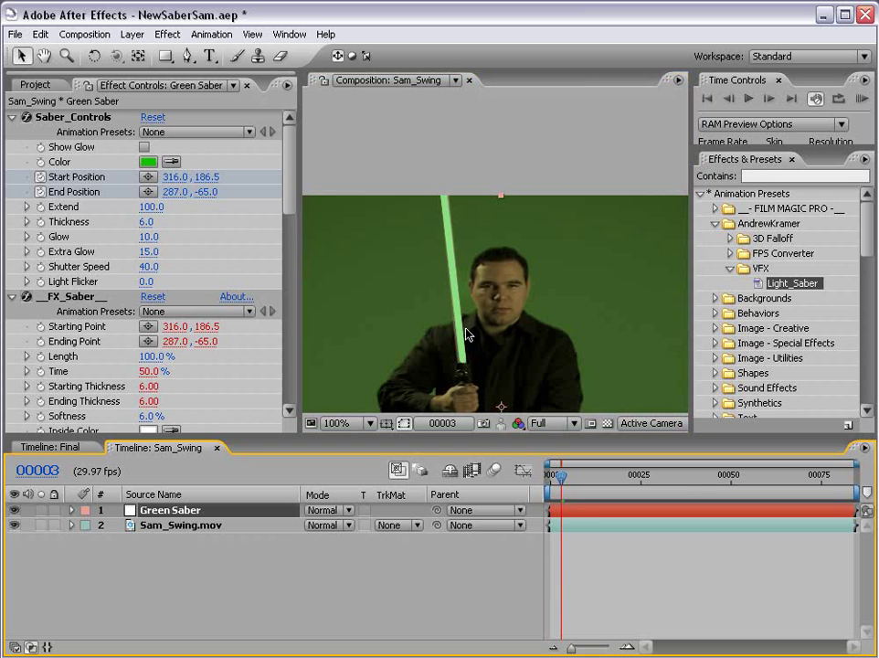
pyautogui.press('u')
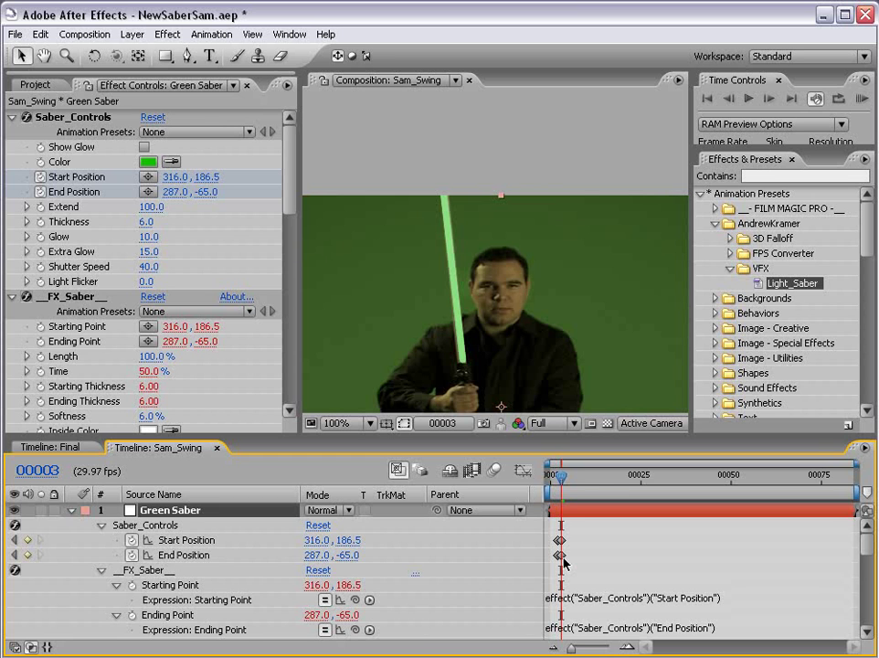
pyautogui.press('=')
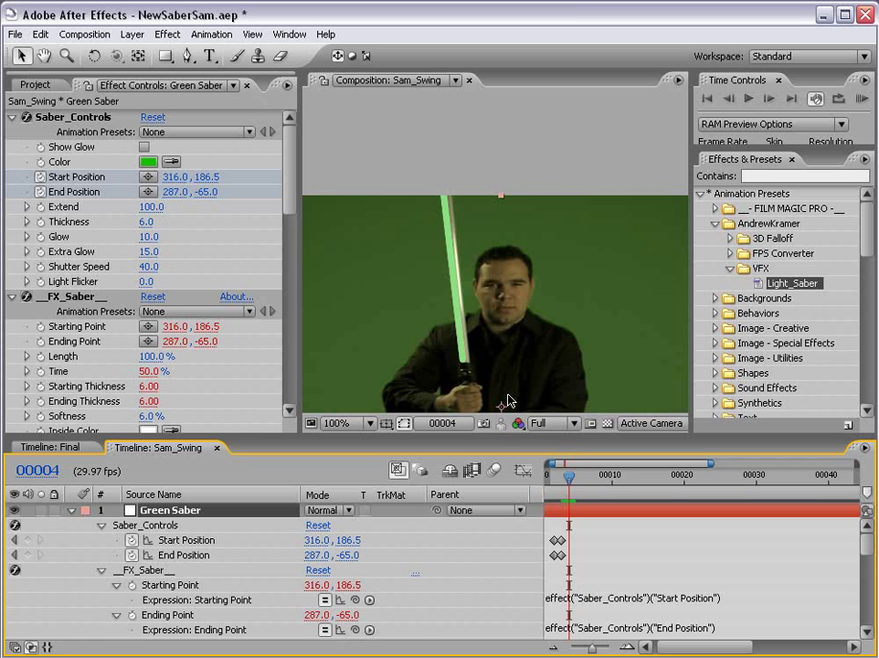
# Step: Keyframe the saber along the sword on frames 4 to 6, reaching a start of about 327, 186.5 and an end of about 297, -66
pyautogui.click(51, 121)
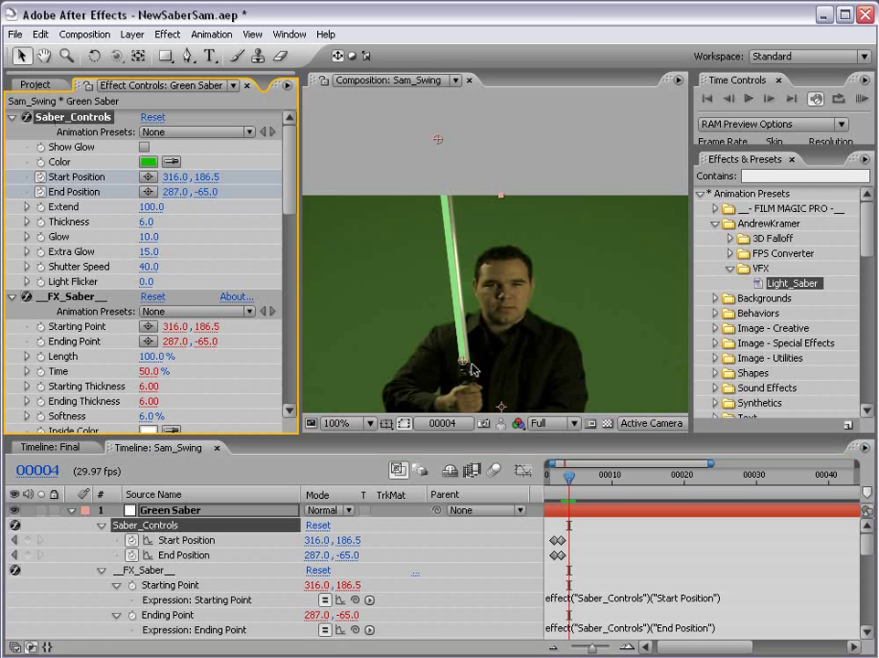
pyautogui.moveTo(463, 366); pyautogui.dragTo(466, 366)
pyautogui.moveTo(437, 142); pyautogui.dragTo(445, 142)
pyautogui.press('pagedown')
pyautogui.moveTo(466, 366); pyautogui.dragTo(472, 365)
pyautogui.press('pagedown')
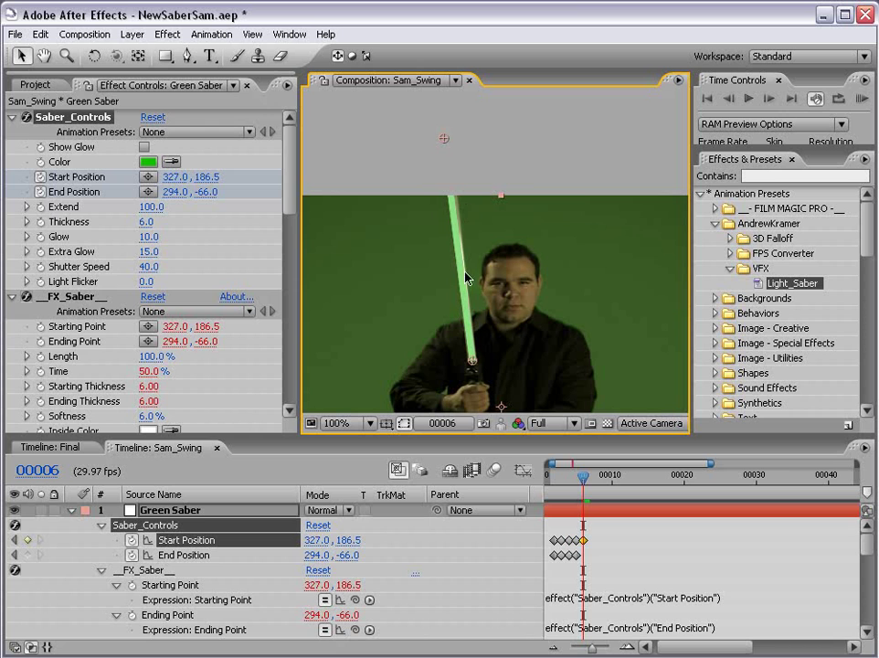
pyautogui.moveTo(447, 141); pyautogui.dragTo(450, 141)
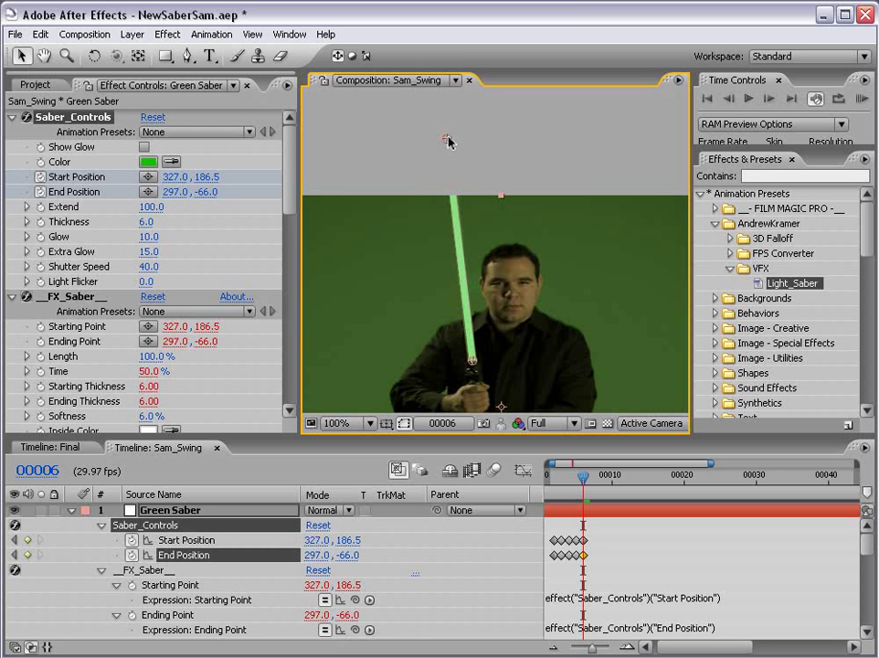
# Step: Continue keyframing the saber on frames 7 and 8, placing the frame 7 start at about 330, 186.5 and the frame 8 end at about 302, -68
pyautogui.press('pagedown')
pyautogui.moveTo(472, 364); pyautogui.dragTo(475, 364)
pyautogui.moveTo(448, 145); pyautogui.dragTo(451, 139)
pyautogui.press('pagedown')
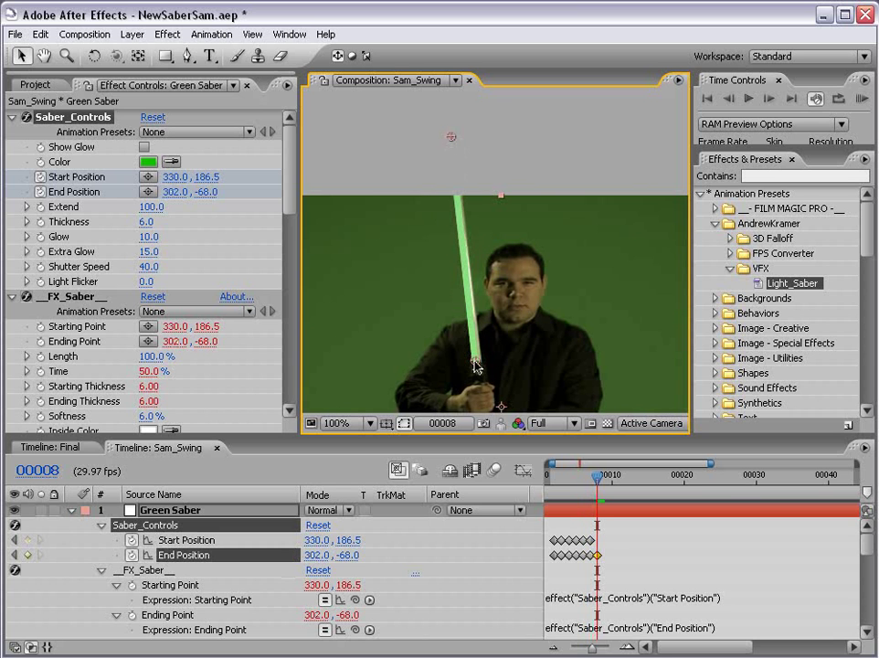
pyautogui.click(476, 363)
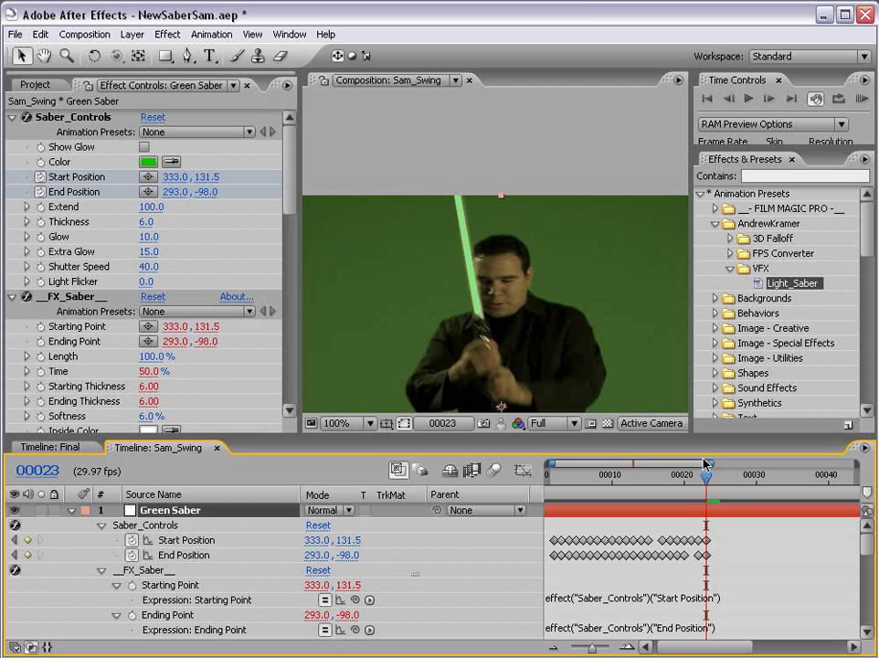
# Step: Keyframe the saber along the sword on frame 24, with its start at about 311, 129.5 and its end at about 227, -92
pyautogui.press('pagedown')
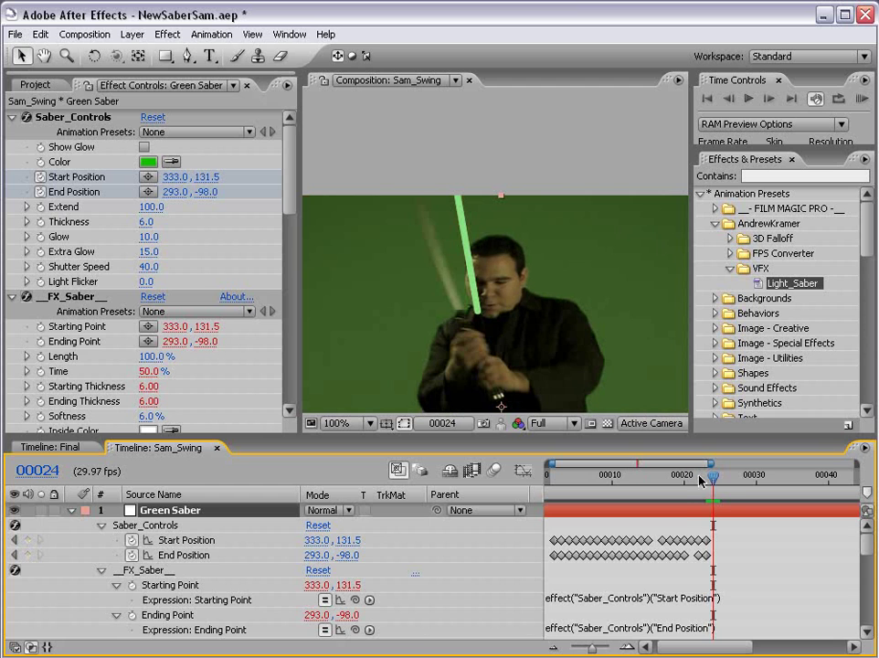
pyautogui.click(86, 120)
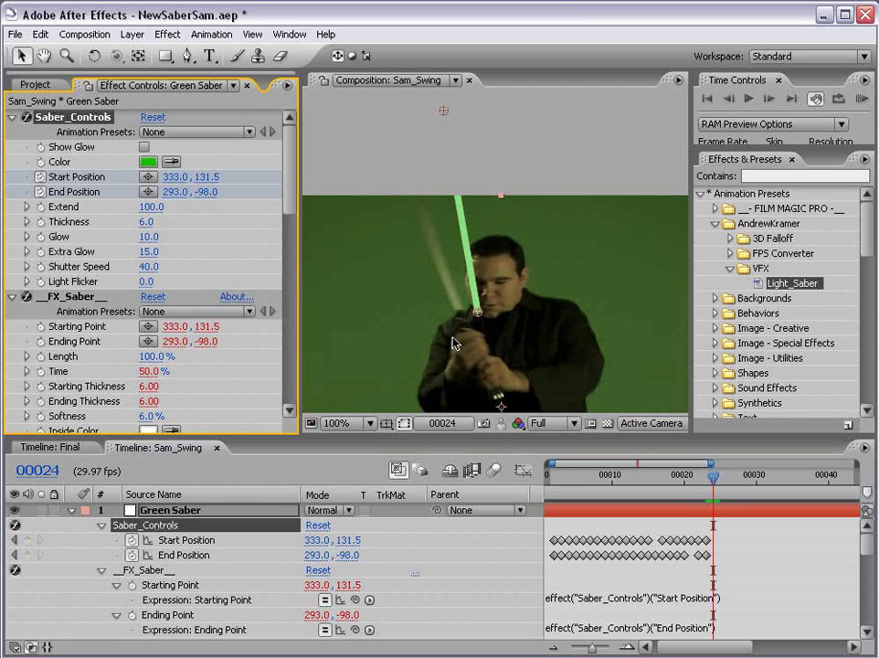
pyautogui.moveTo(476, 315); pyautogui.dragTo(459, 312)
pyautogui.moveTo(437, 117); pyautogui.dragTo(385, 115)
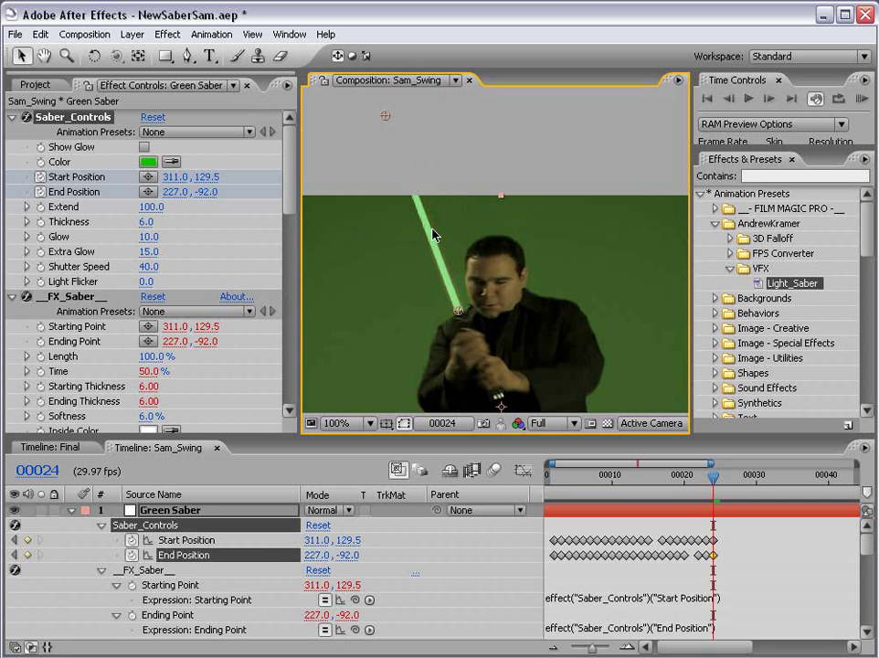
pyautogui.moveTo(505, 364); pyautogui.dragTo(494, 303)
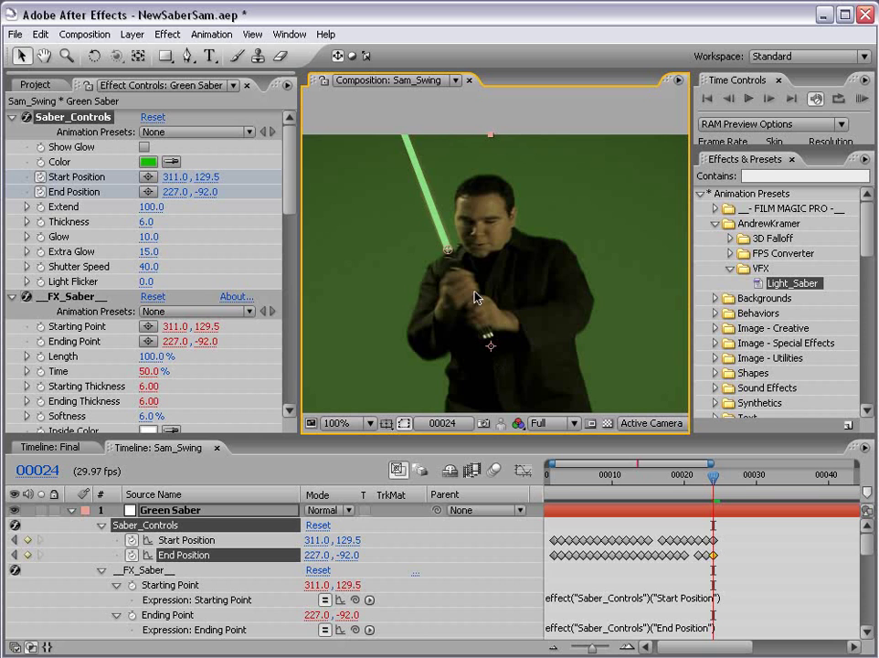
# Step: Keyframe the saber on frames 25 and 26, placing the frame 25 end at about 140, -38 and the frame 26 start at about 254, 179.5
pyautogui.press('pagedown')
pyautogui.moveTo(441, 212); pyautogui.dragTo(448, 312)
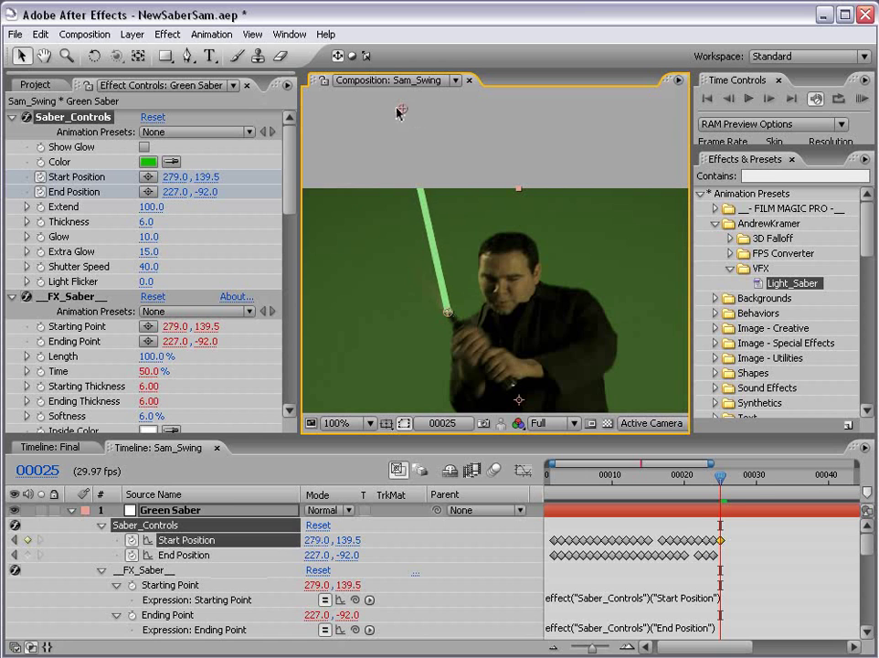
pyautogui.moveTo(404, 110); pyautogui.dragTo(326, 156)
pyautogui.press('pagedown')
pyautogui.moveTo(448, 314); pyautogui.dragTo(428, 350)
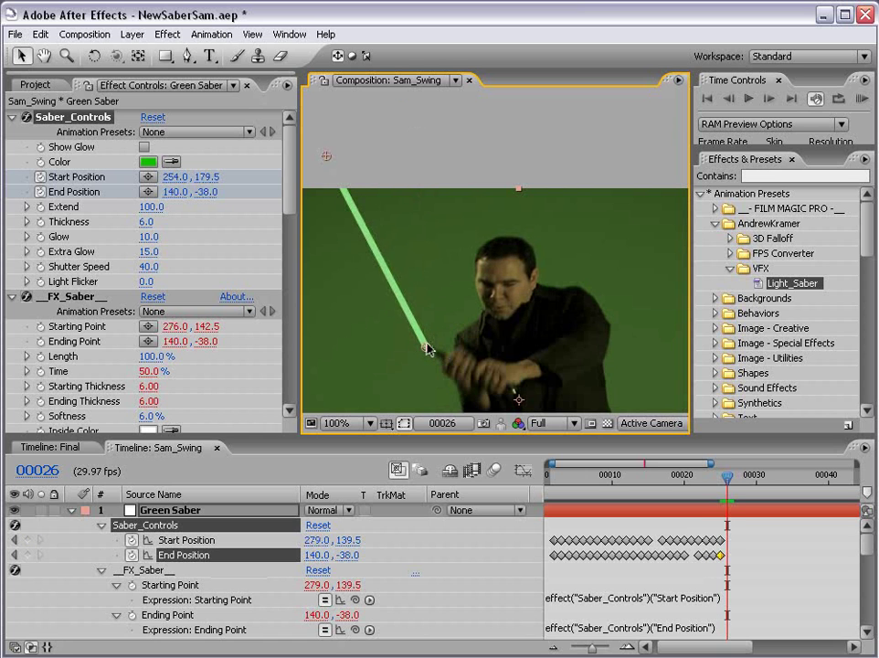
pyautogui.press(',')
pyautogui.press(',')
pyautogui.moveTo(409, 207); pyautogui.dragTo(378, 247)
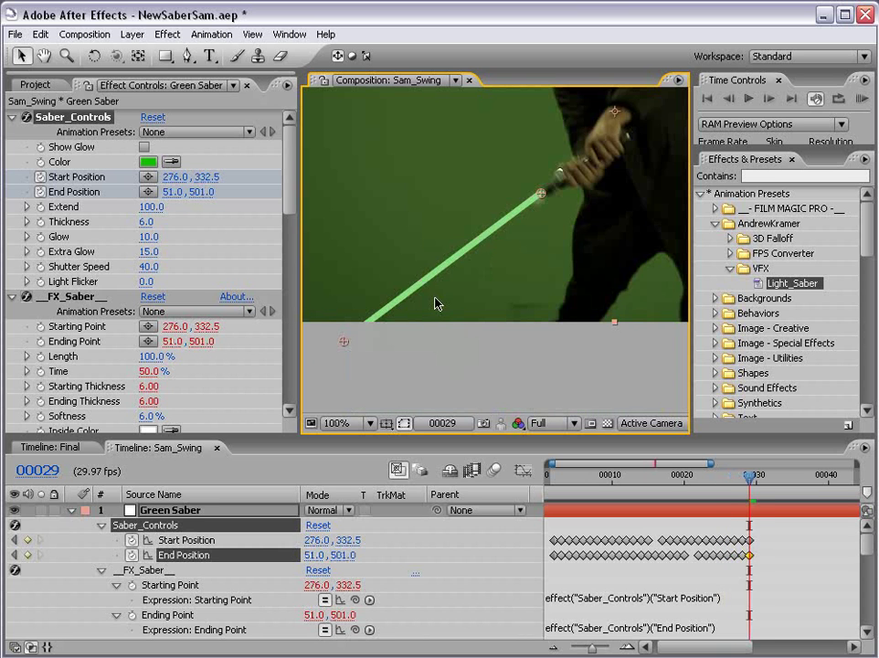
# Step: Match the saber to the lowered sword on frame 30, with its start at about 296, 358.5 and its end at about 100, 558
pyautogui.press('pagedown')
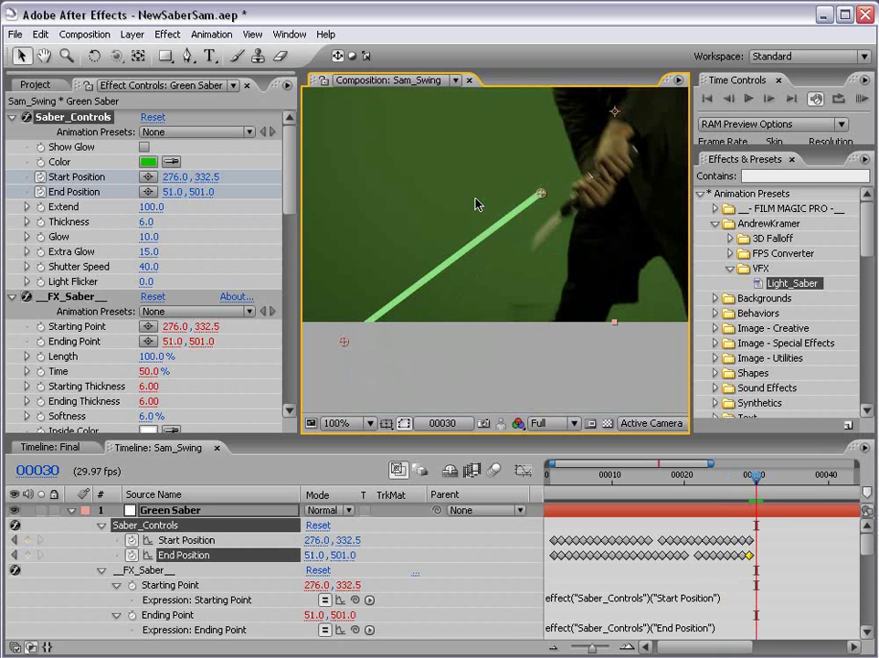
pyautogui.moveTo(542, 196); pyautogui.dragTo(562, 219)
pyautogui.moveTo(343, 344); pyautogui.dragTo(393, 304)
pyautogui.scroll(-1, 506, 277)
pyautogui.scroll(1, 495, 279)
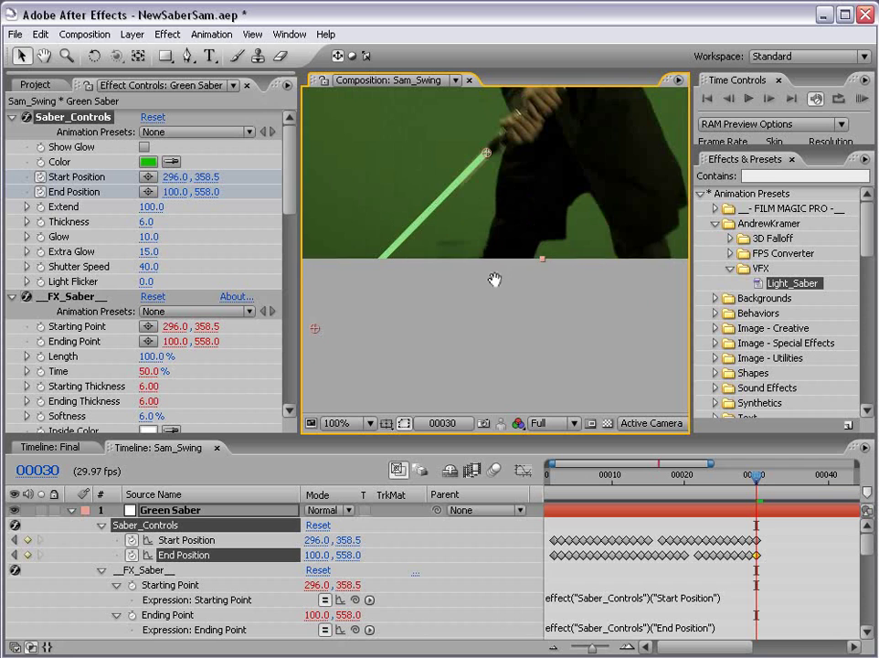
# Step: Realign the saber's start and end points with the sword on frame 31
pyautogui.moveTo(494, 280); pyautogui.dragTo(479, 283)
pyautogui.press('pagedown')
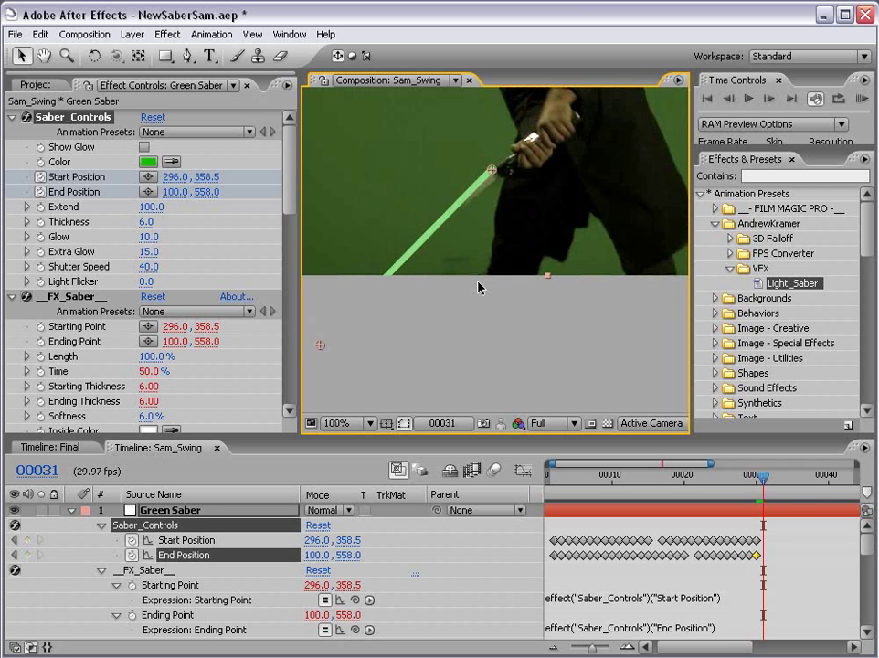
pyautogui.moveTo(491, 171); pyautogui.dragTo(493, 177)
pyautogui.moveTo(325, 345); pyautogui.dragTo(302, 340)
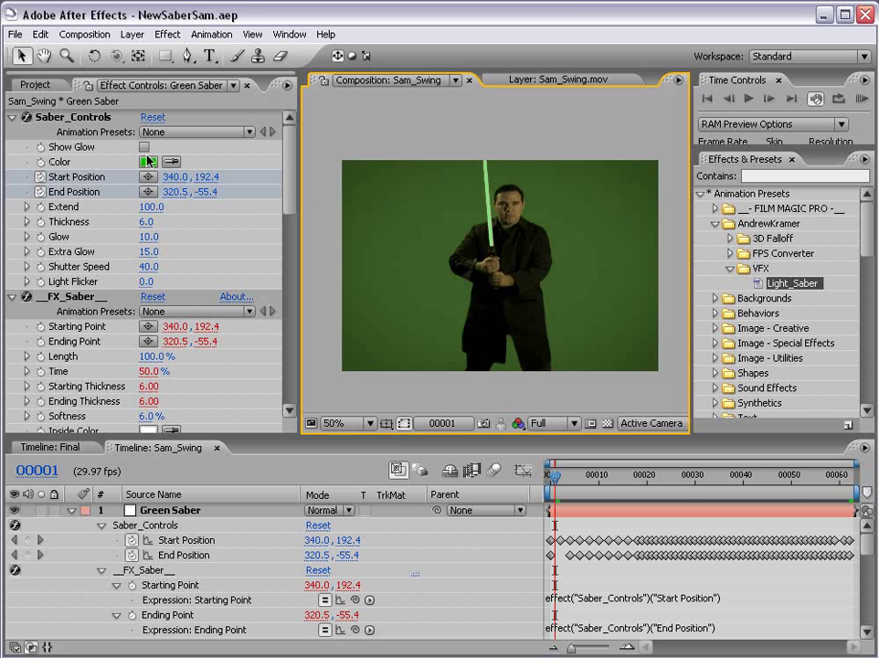
# Step: Enable Show Glow in the Saber_Controls effect and play a RAM preview of the saber animation
pyautogui.click(143, 147)
pyautogui.click(488, 399)
pyautogui.press('KP_0')
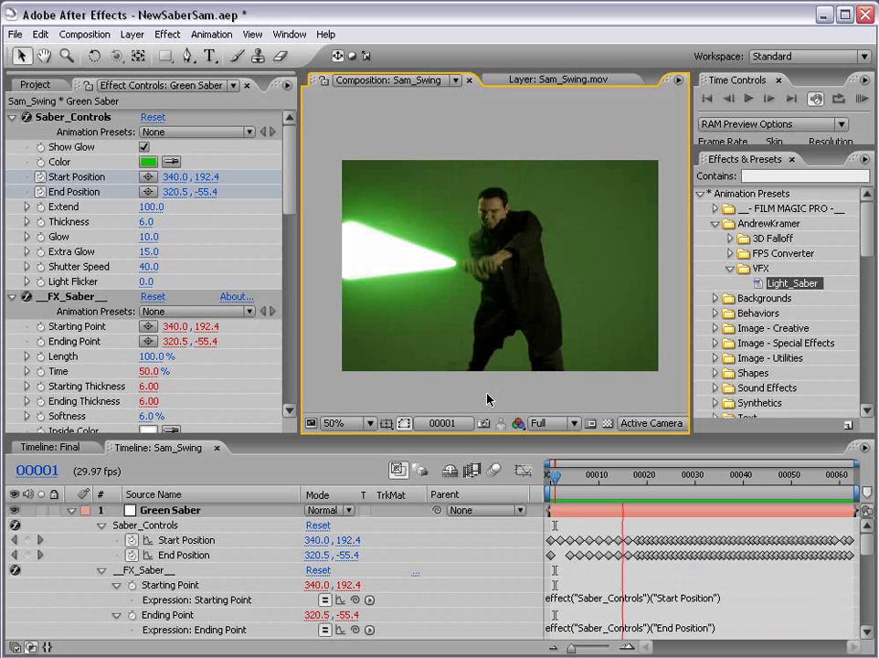
# Step: Go to frame 43 and collapse the FX_Saber, FX_Glow, FX_Extra_Glow and FX_Draft_Color properties of the Green Saber layer
pyautogui.click(561, 476)
pyautogui.moveTo(562, 479); pyautogui.dragTo(755, 486)
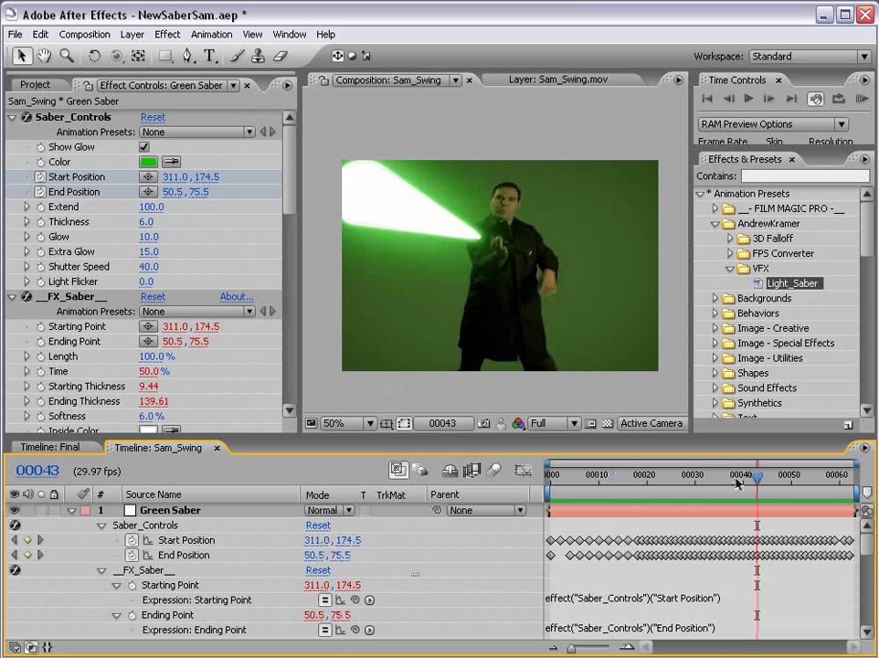
pyautogui.click(101, 571)
pyautogui.click(101, 586)
pyautogui.click(102, 601)
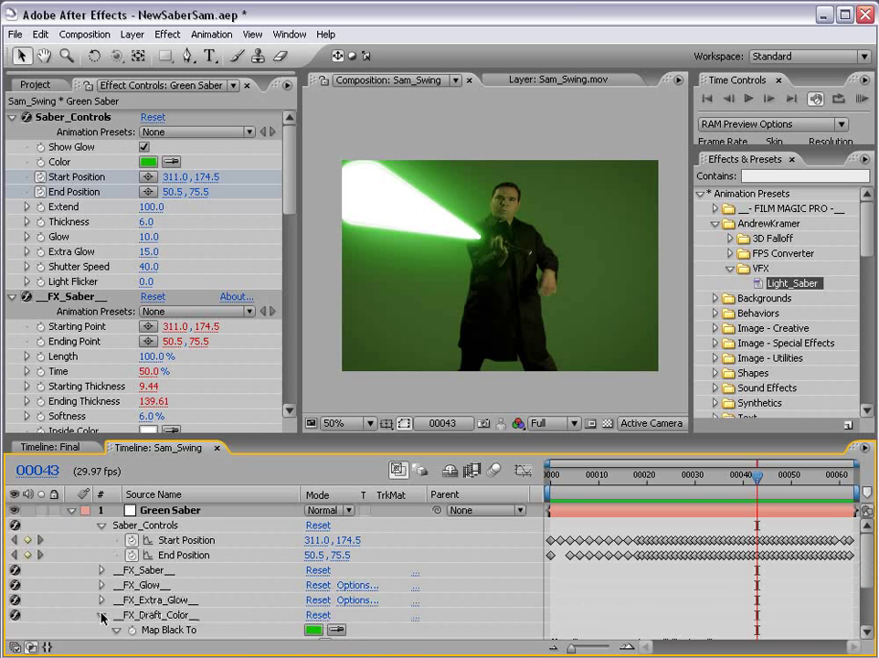
pyautogui.click(101, 615)
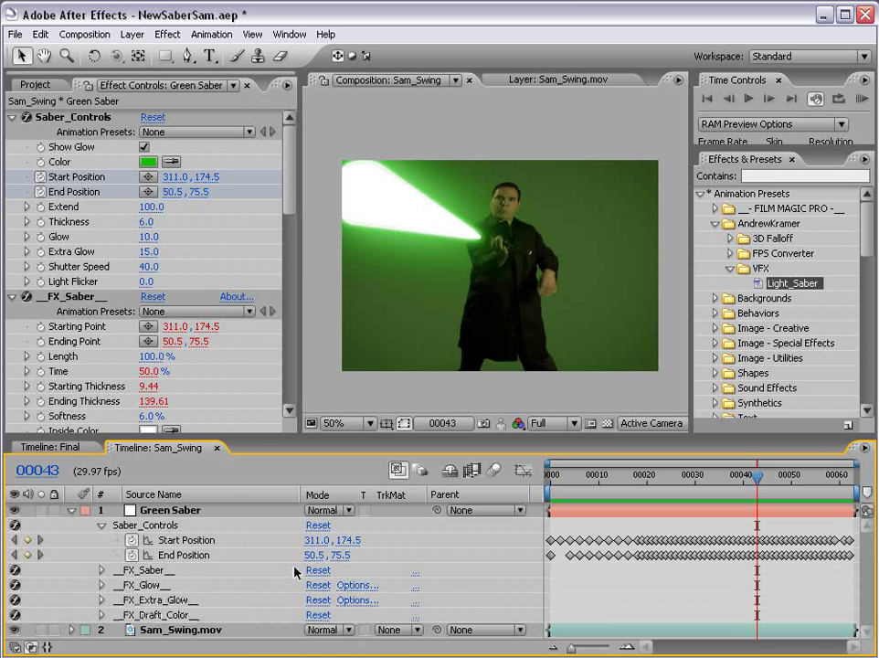
# Step: Try out higher Shutter Speed values for the Green Saber on frame 43, then set the Shutter Speed to 20
pyautogui.scroll(2, 593, 302)
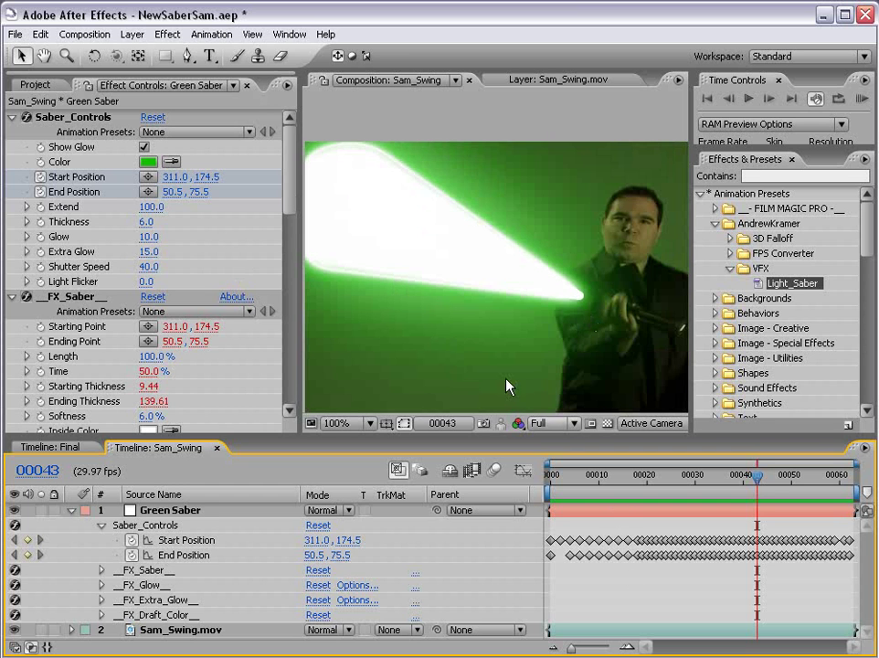
pyautogui.click(614, 511)
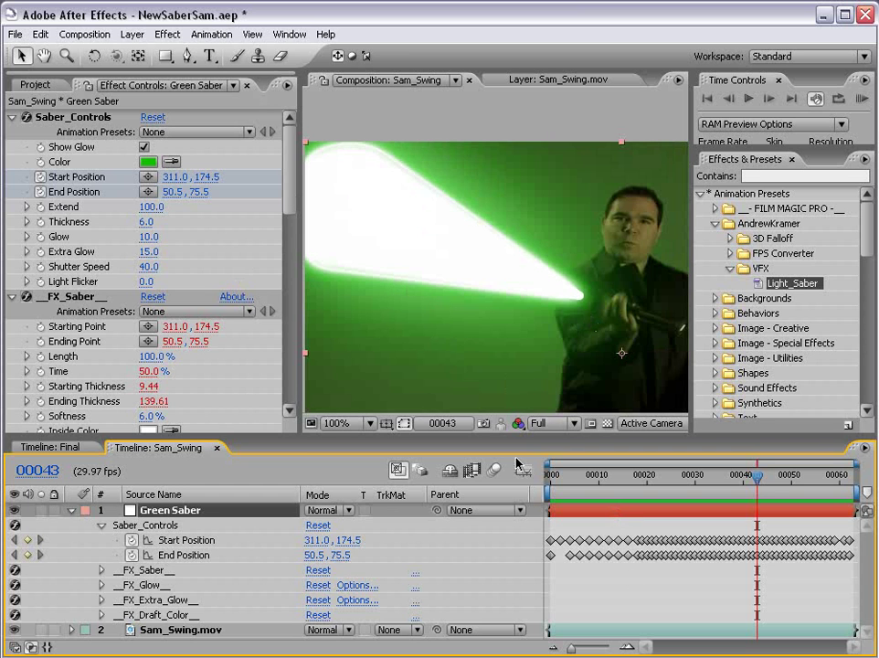
pyautogui.click(75, 118)
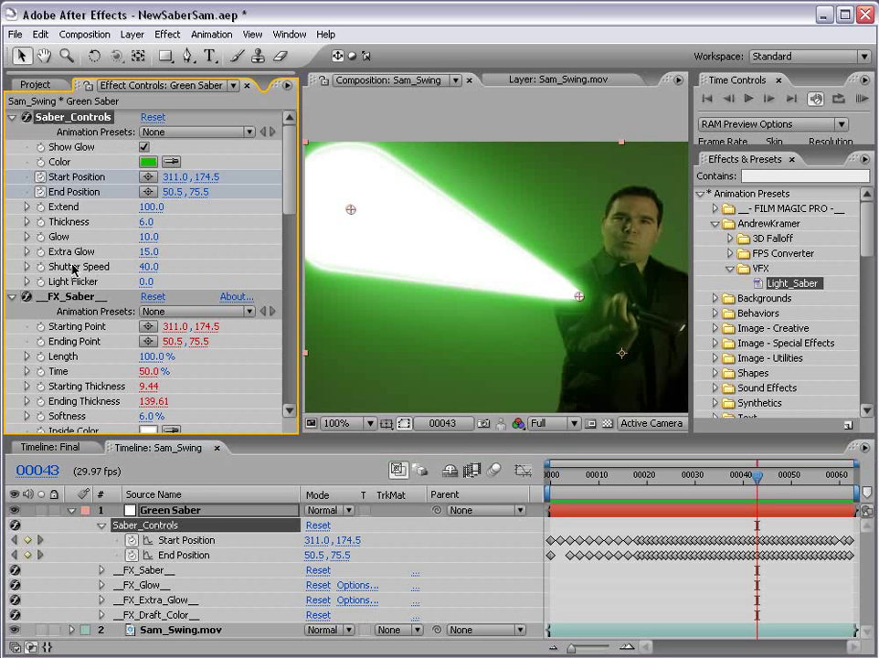
pyautogui.moveTo(146, 266); pyautogui.dragTo(183, 266)
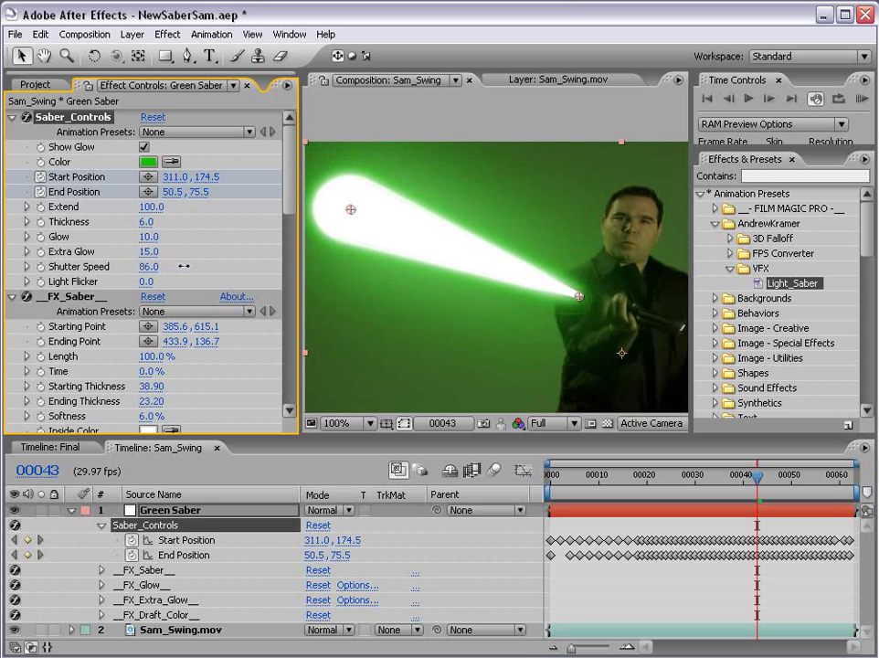
pyautogui.click(148, 267)
pyautogui.write('94')
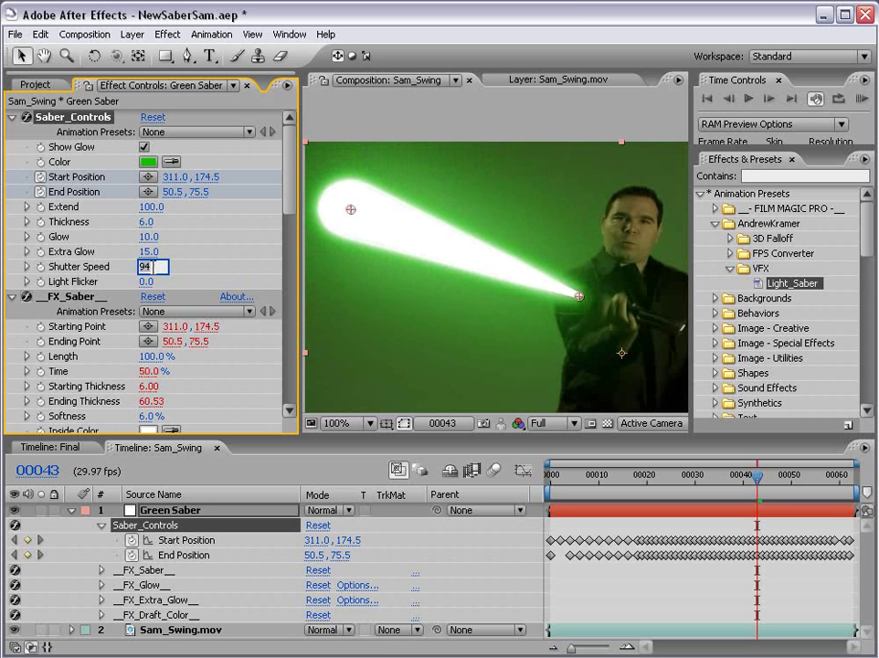
pyautogui.press('Return')
# Step: Fit the whole frame in view and play RAM previews to examine the saber's motion blur during the swing
pyautogui.press(',')
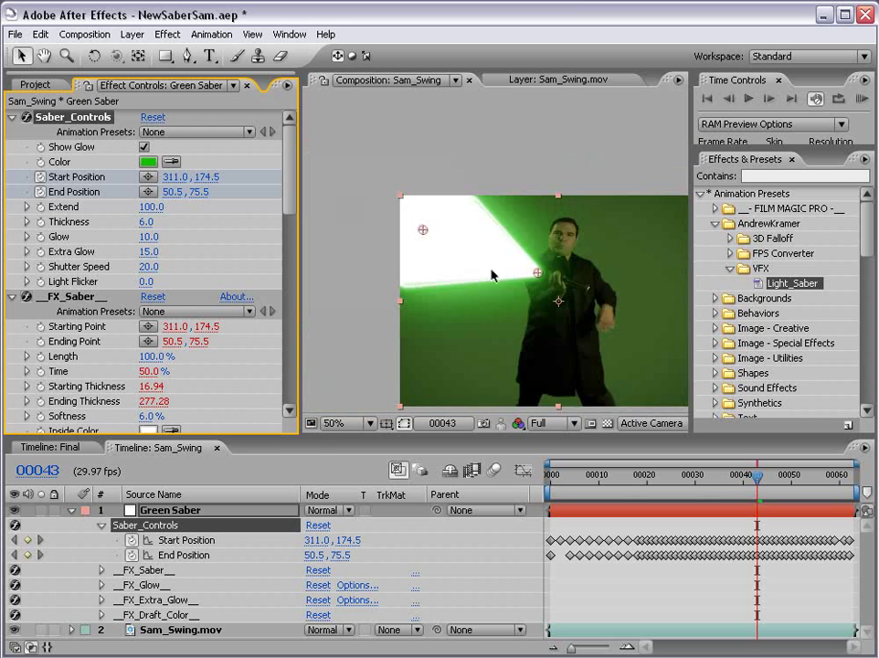
pyautogui.moveTo(500, 285); pyautogui.dragTo(473, 269)
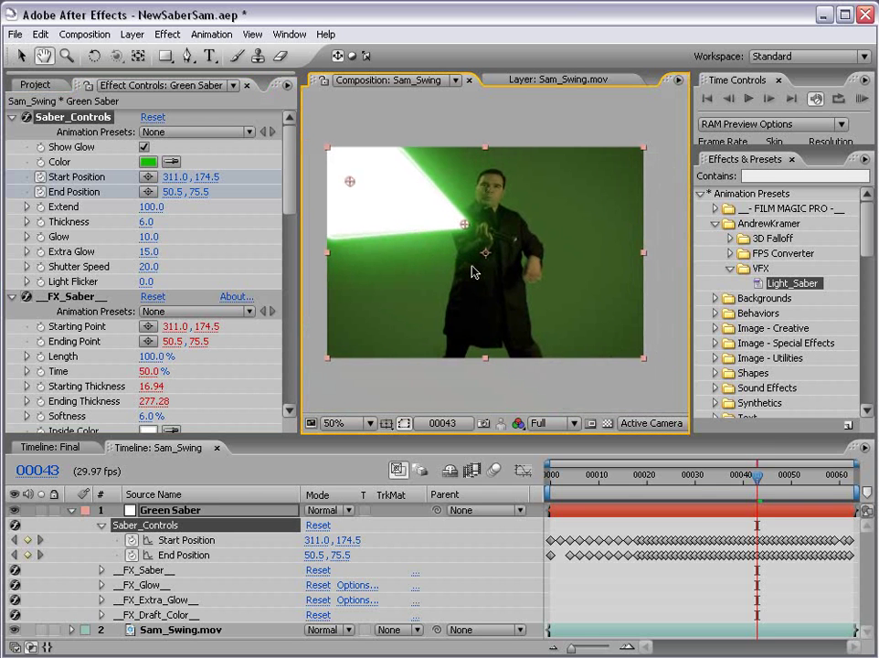
pyautogui.press('KP_0')
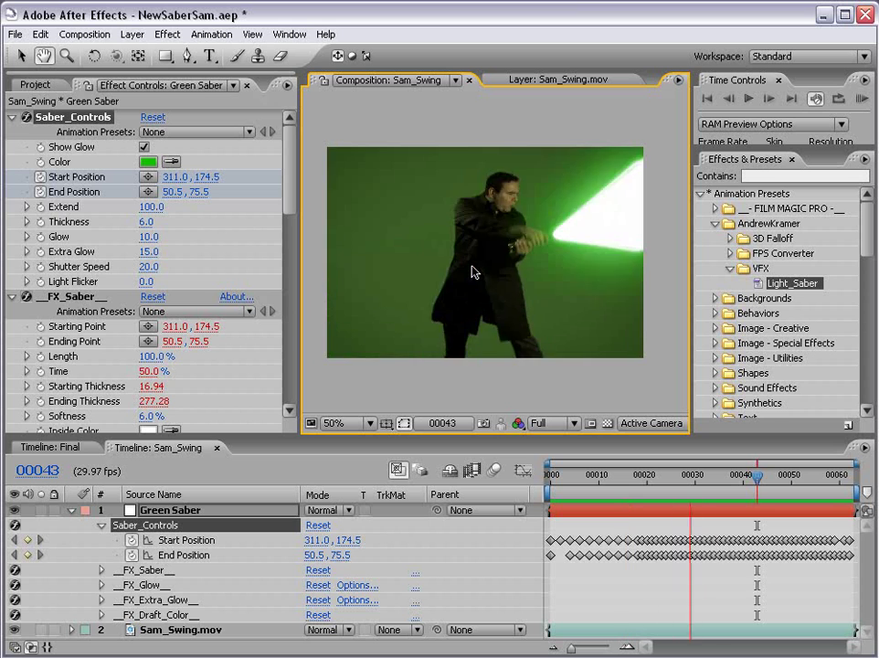
pyautogui.press('space')
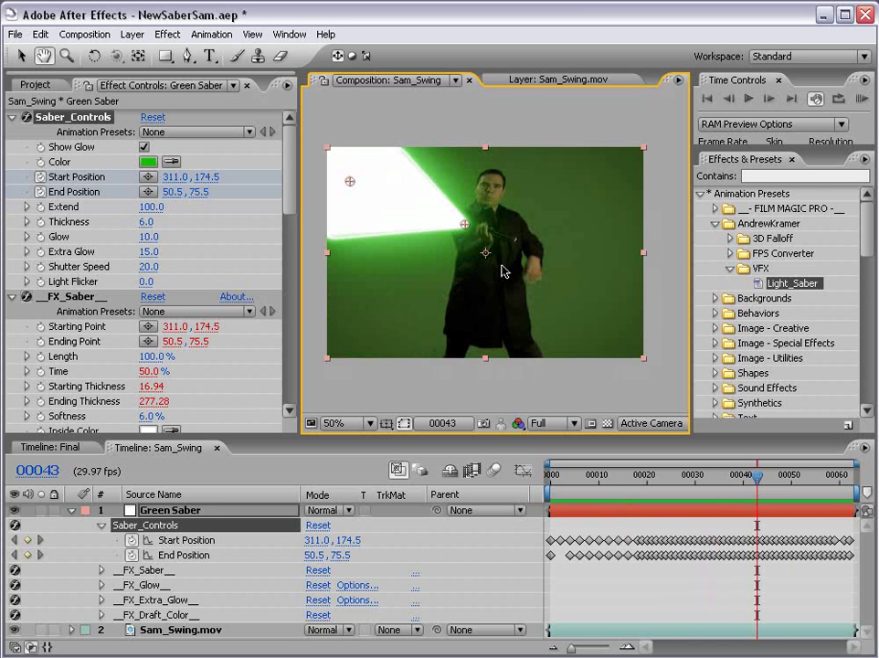
pyautogui.press('KP_0')
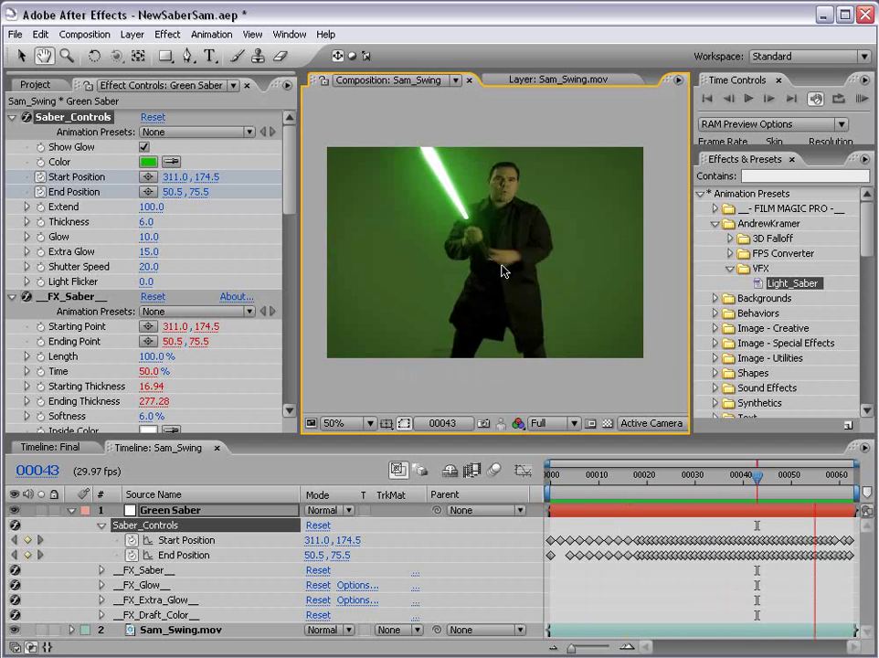
# Step: Set the saber's Shutter Speed to 40 and start a RAM preview of the motion blur
pyautogui.click(148, 266)
pyautogui.write('150')
pyautogui.press('Return')
pyautogui.press('KP_0')
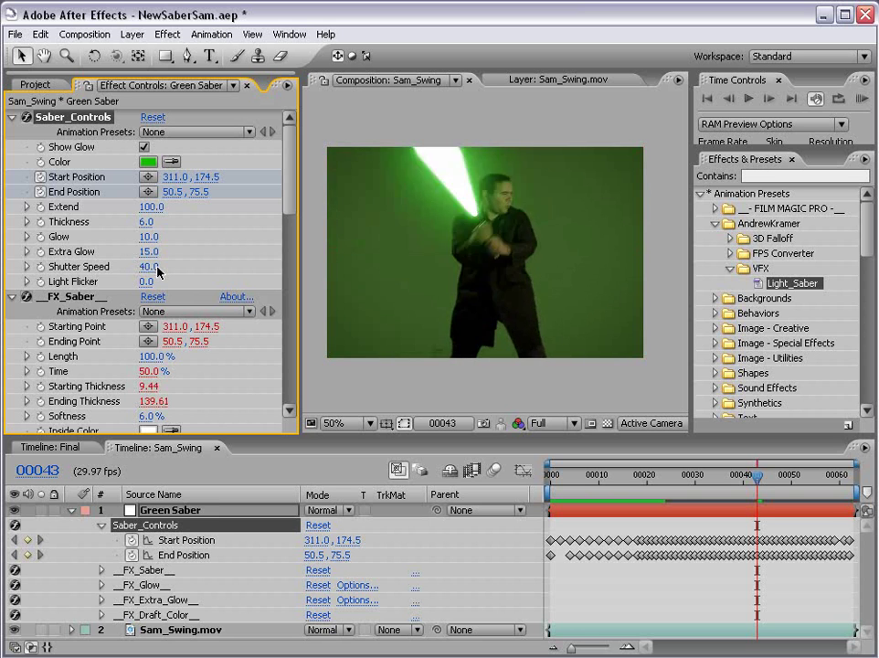
pyautogui.press('space')
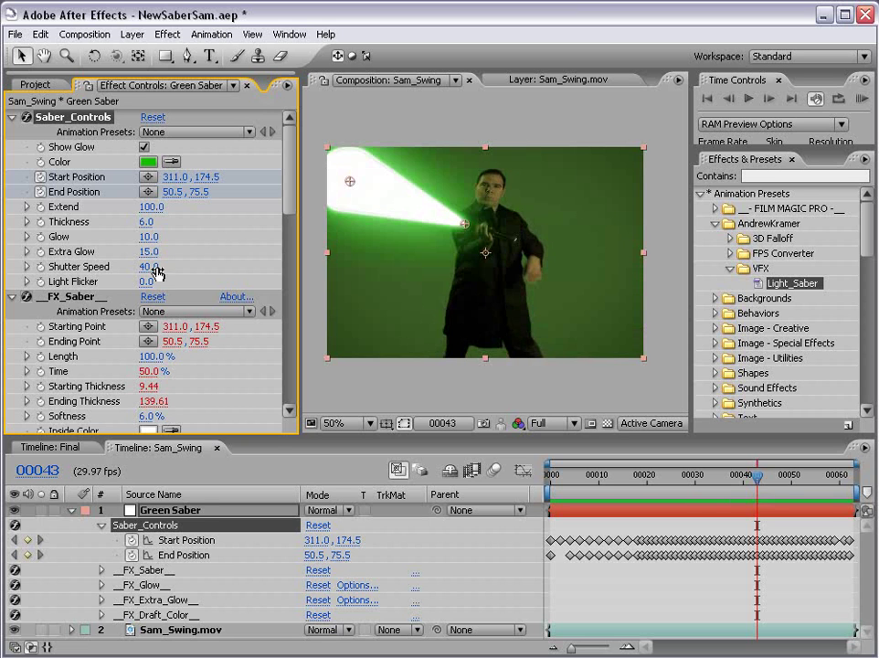
# Step: Toggle the Green Saber layer's visibility and compare the saber with the real sword's motion blur on frame 39
pyautogui.click(386, 369)
pyautogui.scroll(1, 500, 283)
pyautogui.scroll(-1, 489, 272)
pyautogui.moveTo(418, 237); pyautogui.dragTo(448, 251)
pyautogui.click(13, 510)
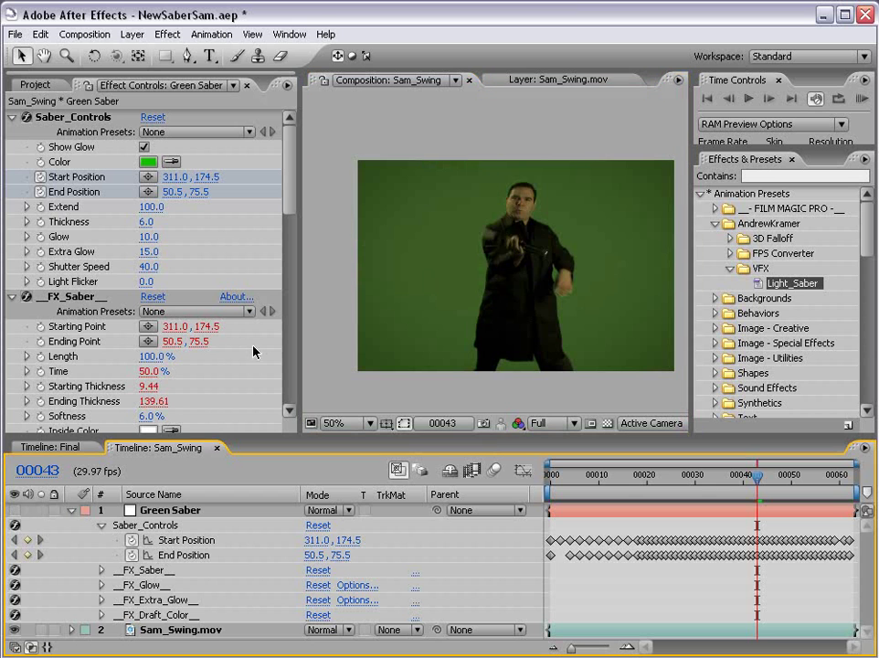
pyautogui.moveTo(752, 484)
pyautogui.mouseDown()
pyautogui.moveTo(730, 484)
pyautogui.moveTo(739, 485)
pyautogui.mouseUp()
pyautogui.scroll(2, 604, 288)
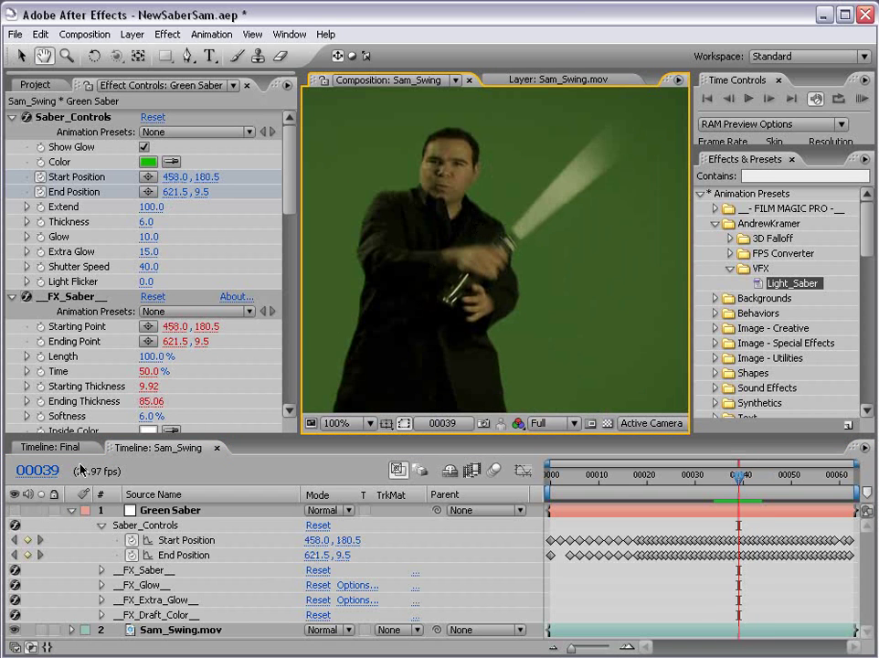
pyautogui.click(14, 510)
pyautogui.click(14, 510)
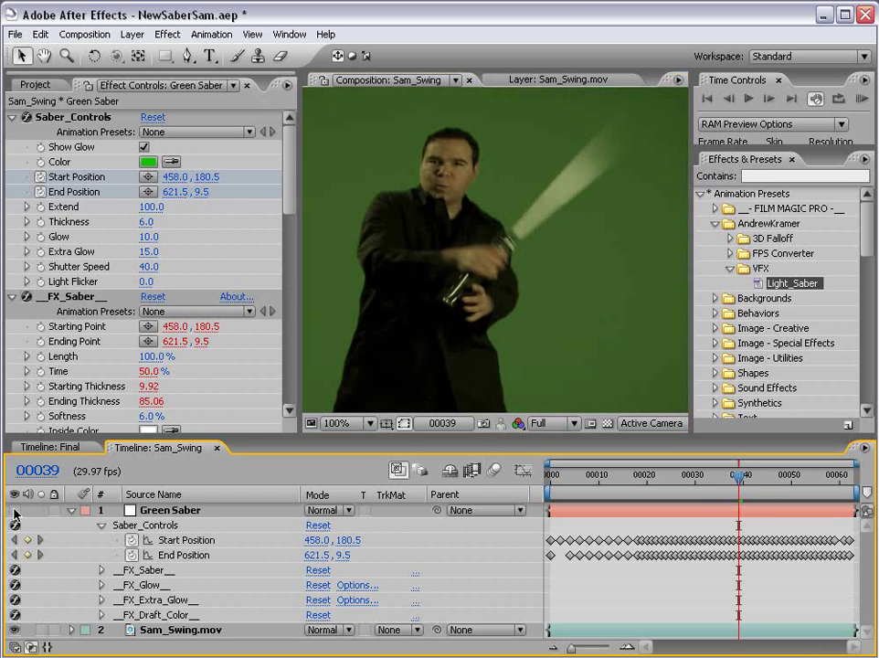
pyautogui.click(14, 510)
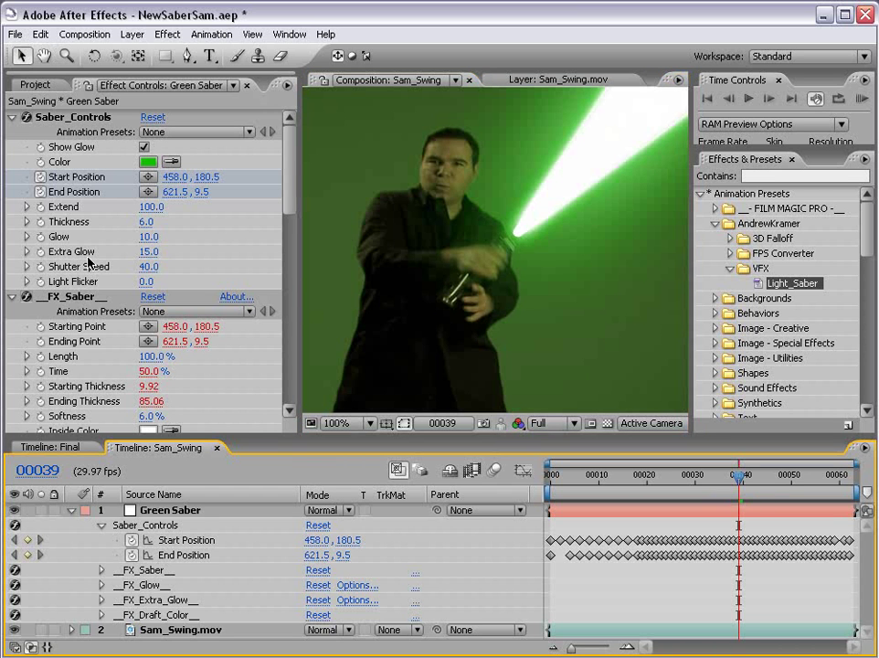
# Step: Set the saber's Shutter Speed to 51 and compare it with the footage blur by toggling the Green Saber layer's visibility
pyautogui.moveTo(144, 267)
pyautogui.mouseDown()
pyautogui.moveTo(114, 267)
pyautogui.moveTo(167, 262)
pyautogui.moveTo(148, 263)
pyautogui.mouseUp()
pyautogui.click(14, 510)
pyautogui.click(13, 510)
pyautogui.scroll(-2, 494, 256)
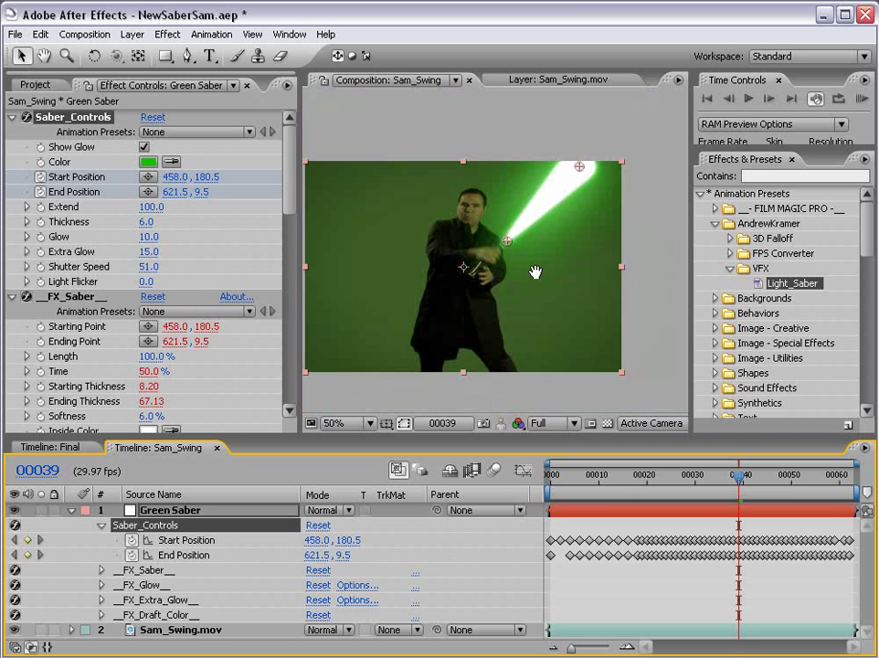
pyautogui.moveTo(513, 260); pyautogui.dragTo(527, 262)
pyautogui.click(667, 590)
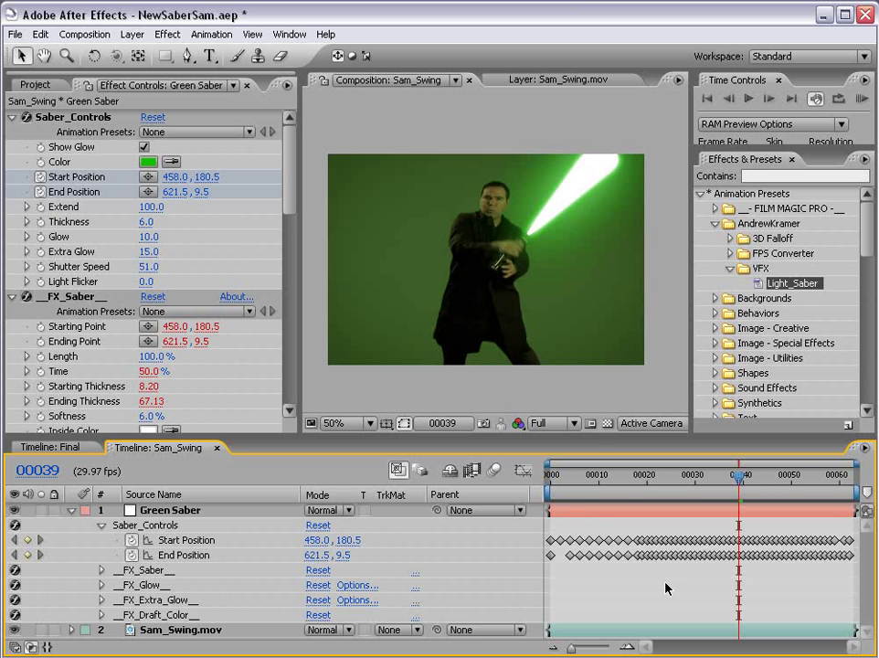
# Step: Change the saber's color in Saber_Controls from green to a blue hue
pyautogui.click(146, 161)
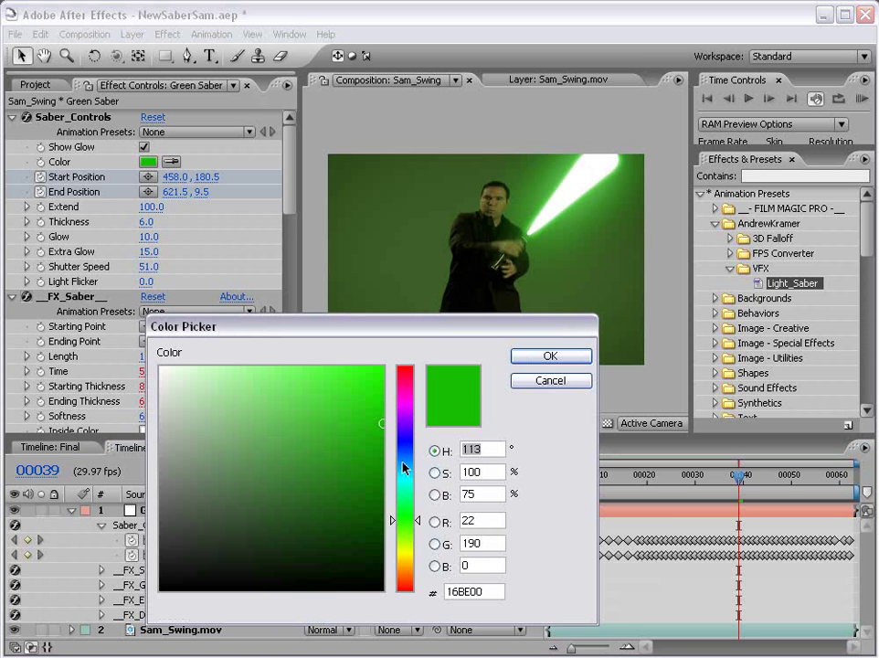
pyautogui.click(402, 467)
pyautogui.click(549, 355)
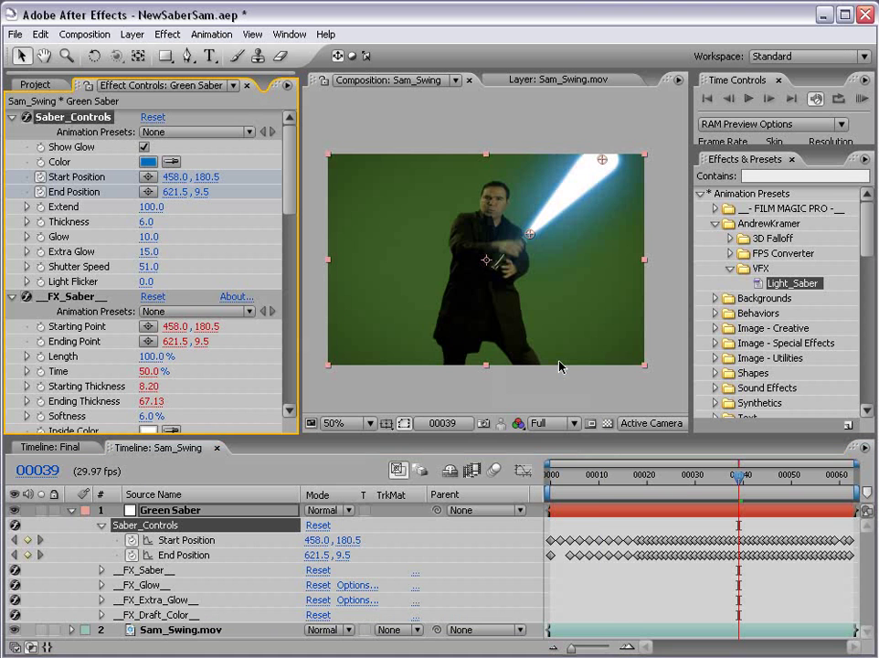
# Step: Change the saber's color in Saber_Controls to a brighter light blue, 00A9F0, and preview the swing
pyautogui.click(149, 163)
pyautogui.click(407, 465)
pyautogui.moveTo(388, 388); pyautogui.dragTo(382, 379)
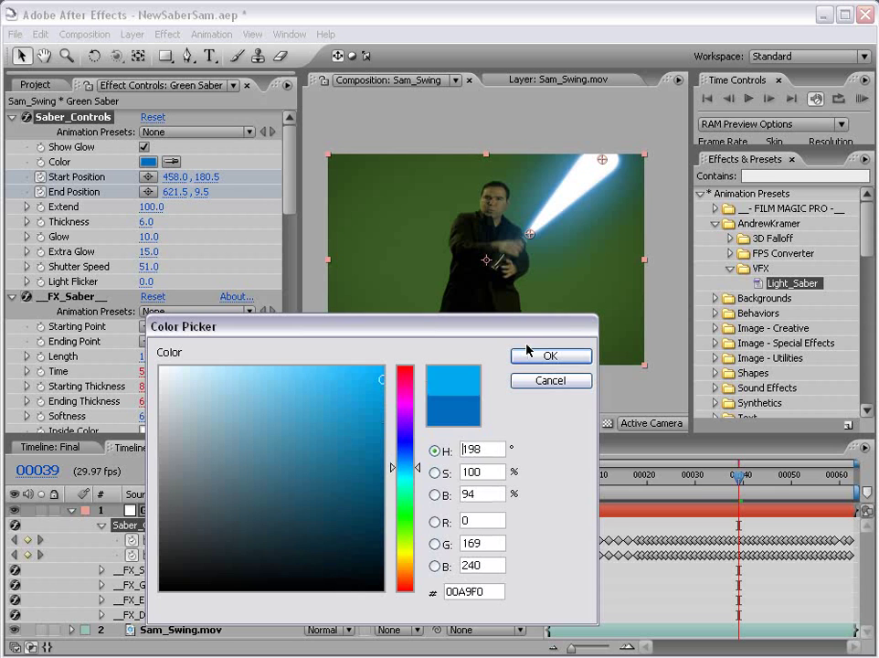
pyautogui.click(539, 355)
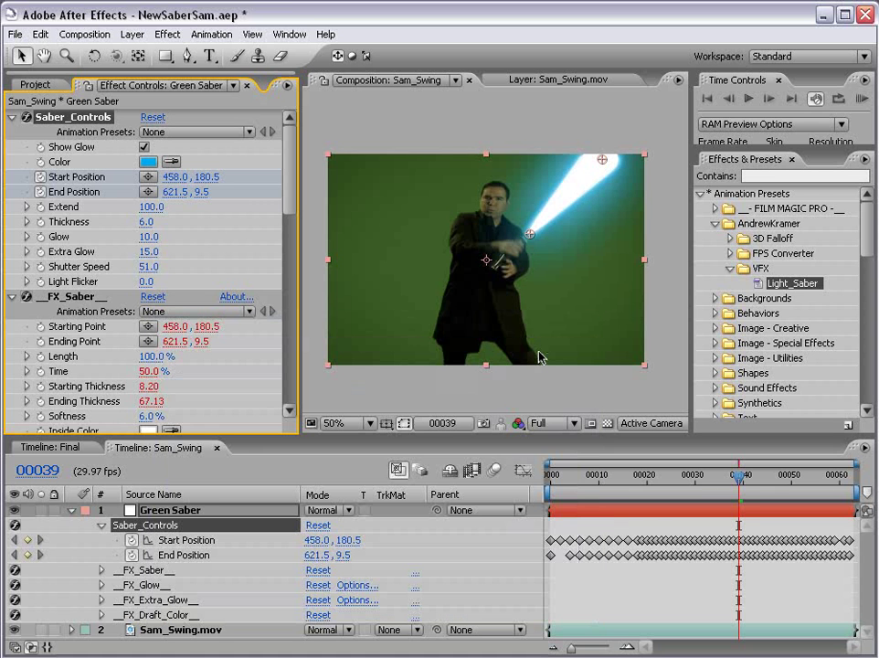
pyautogui.press('space')
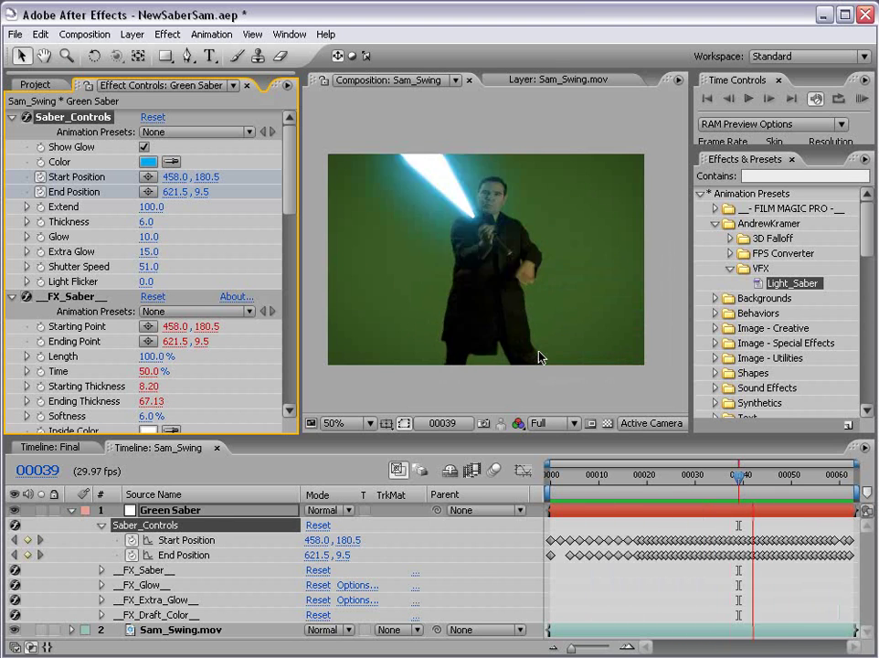
pyautogui.press('space')
# Step: Set the saber's Shutter Speed to 40 and collapse the Green Saber layer's properties
pyautogui.click(150, 267)
pyautogui.write('40')
pyautogui.press('Return')
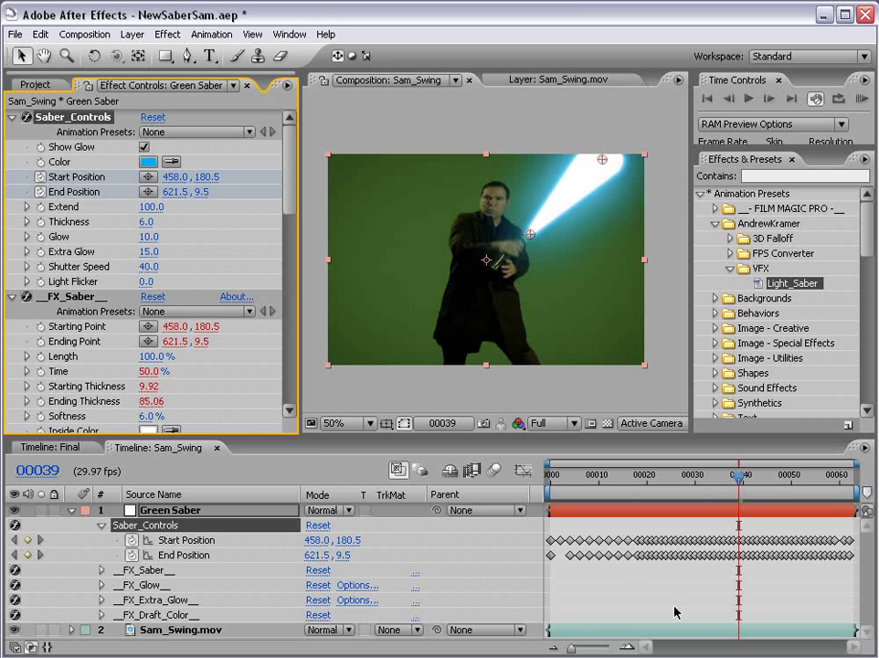
pyautogui.click(114, 519)
pyautogui.click(70, 516)
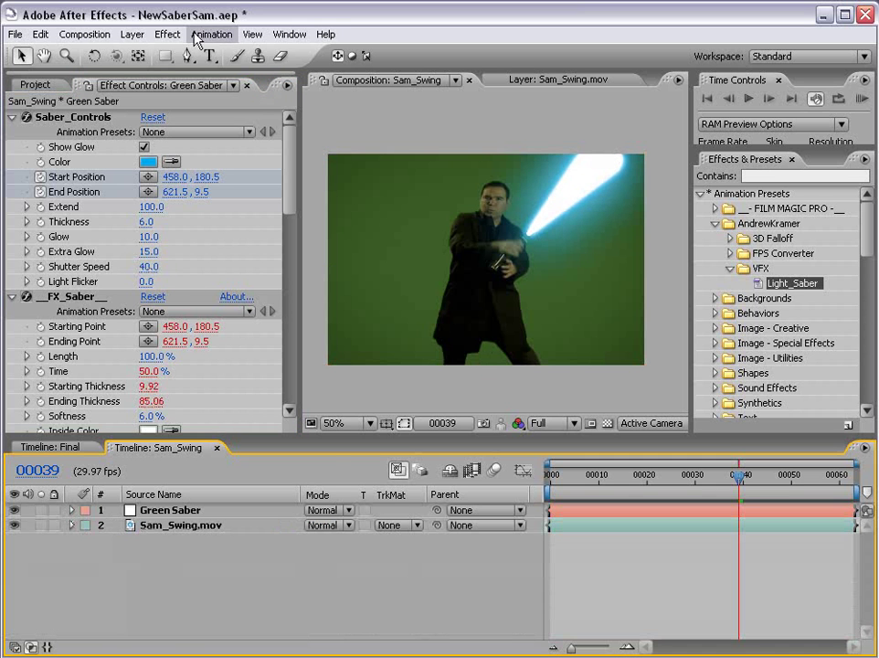
# Step: Create a 720 x 480 white solid named Red Saber and apply the Light_Saber preset to it
pyautogui.click(132, 33)
pyautogui.moveTo(128, 52)
pyautogui.click(386, 68)
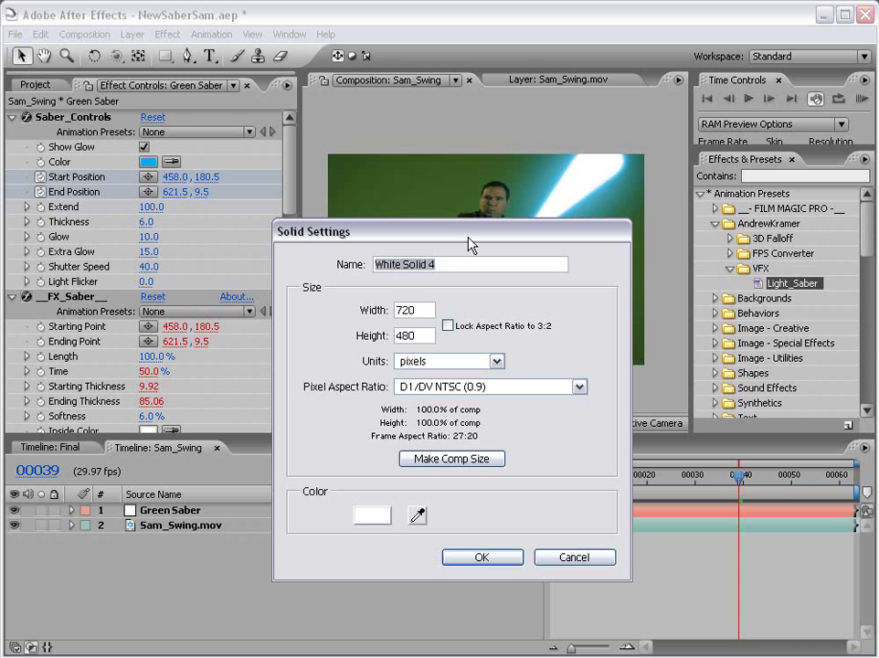
pyautogui.write('Red Sab')
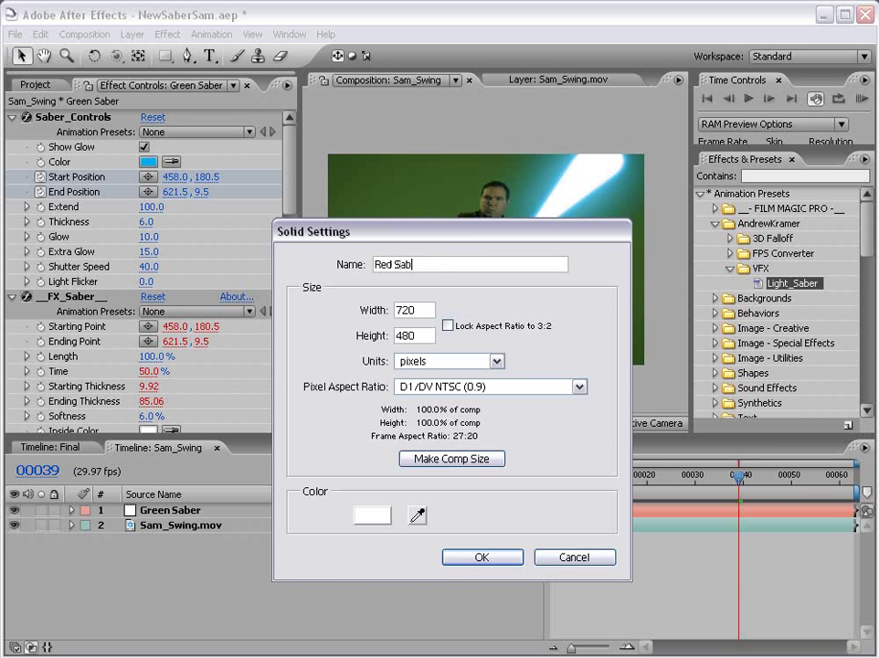
pyautogui.write('er')
pyautogui.press('Return')
pyautogui.moveTo(791, 286); pyautogui.dragTo(446, 216)
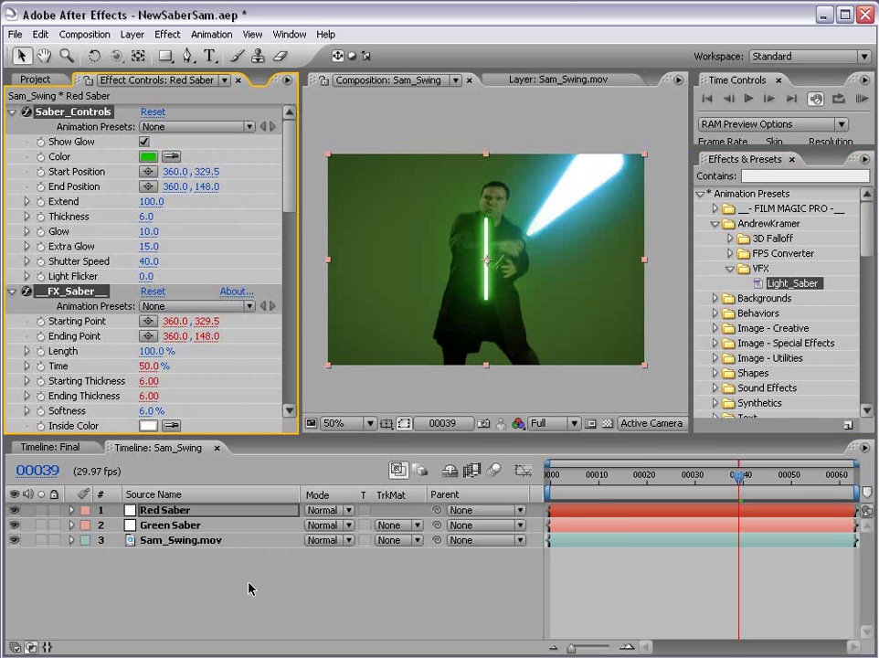
# Step: Change the Red Saber's color in Saber_Controls to red
pyautogui.click(148, 158)
pyautogui.moveTo(405, 428); pyautogui.dragTo(405, 366)
pyautogui.click(383, 389)
pyautogui.click(551, 356)
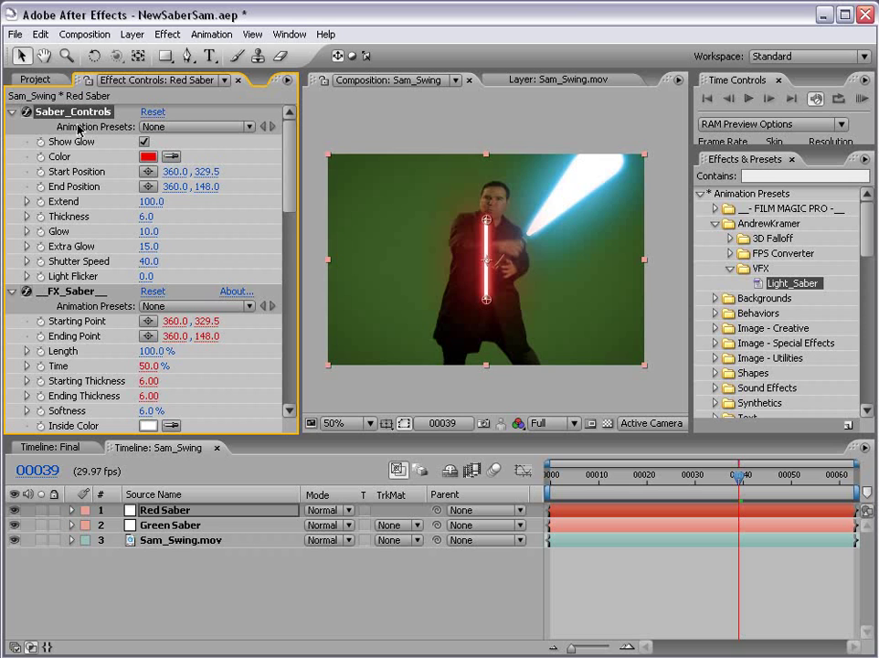
# Step: Enable keyframing for the Red Saber's Start and End Position on frame 39 and reposition both ends seven frames earlier
pyautogui.click(58, 173)
pyautogui.keyDown('shift'); pyautogui.click(41, 189); pyautogui.keyUp('shift')
pyautogui.press('pageup')
pyautogui.press('pageup')
pyautogui.press('pageup')
pyautogui.press('pageup')
pyautogui.press('pageup')
pyautogui.press('pageup')
pyautogui.press('pageup')
pyautogui.moveTo(505, 222); pyautogui.dragTo(589, 222)
pyautogui.moveTo(487, 300); pyautogui.dragTo(436, 219)
# Step: Reposition both ends of the Red Saber on frame 52, reveal its keyframes and scrub back to frame 41
pyautogui.press('k')
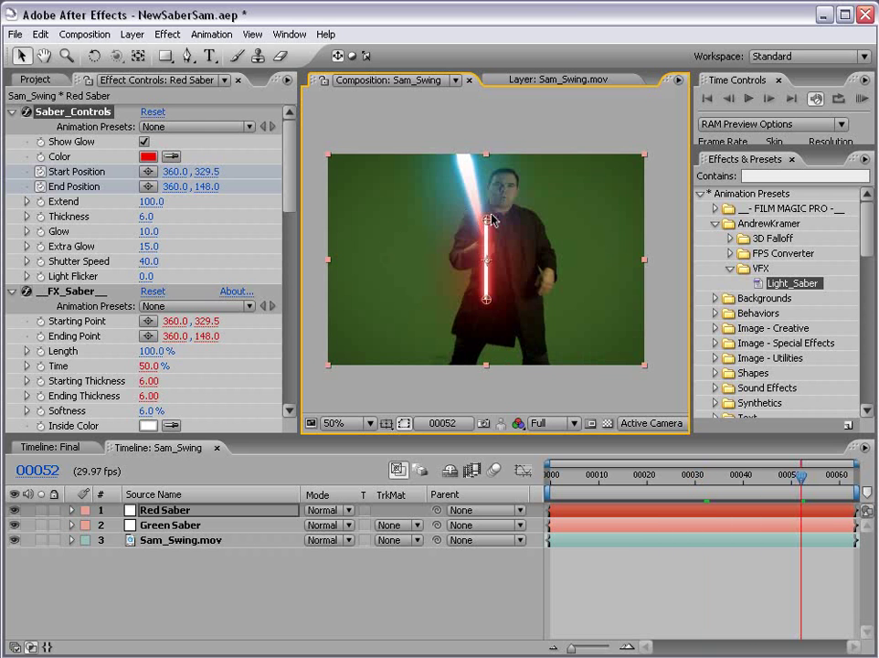
pyautogui.moveTo(492, 219); pyautogui.dragTo(589, 196)
pyautogui.moveTo(487, 300); pyautogui.dragTo(402, 210)
pyautogui.press('u')
pyautogui.moveTo(801, 498); pyautogui.dragTo(745, 505)
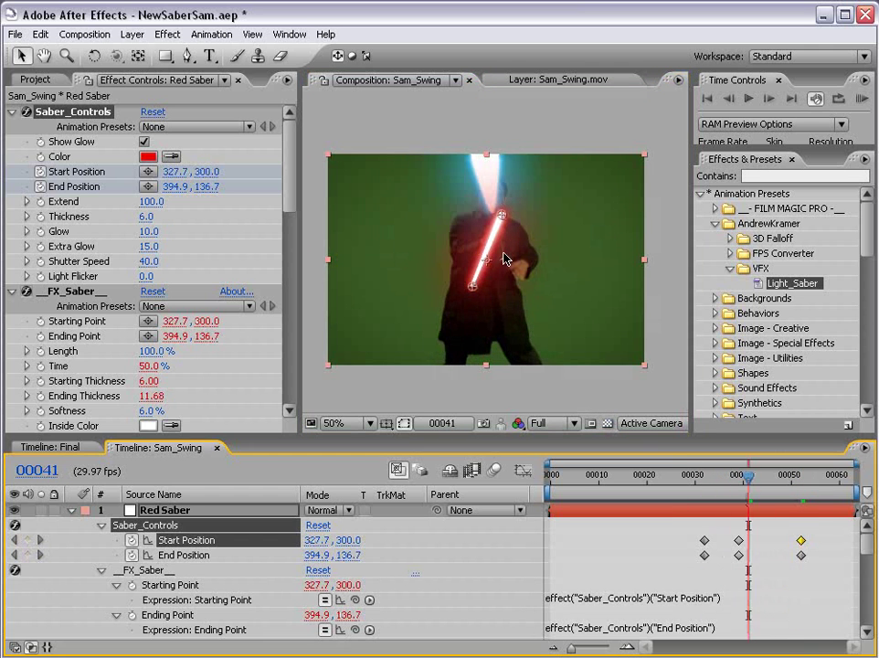
# Step: On frame 3, place the Red Saber from 217.0, 74.5 to 488.0, 99.0 so it crosses the blue saber, and collapse its layer
pyautogui.moveTo(633, 499); pyautogui.dragTo(565, 499)
pyautogui.scroll(2, 467, 181)
pyautogui.moveTo(467, 181); pyautogui.dragTo(459, 290)
pyautogui.moveTo(387, 298); pyautogui.dragTo(357, 233)
pyautogui.moveTo(659, 299); pyautogui.dragTo(610, 267)
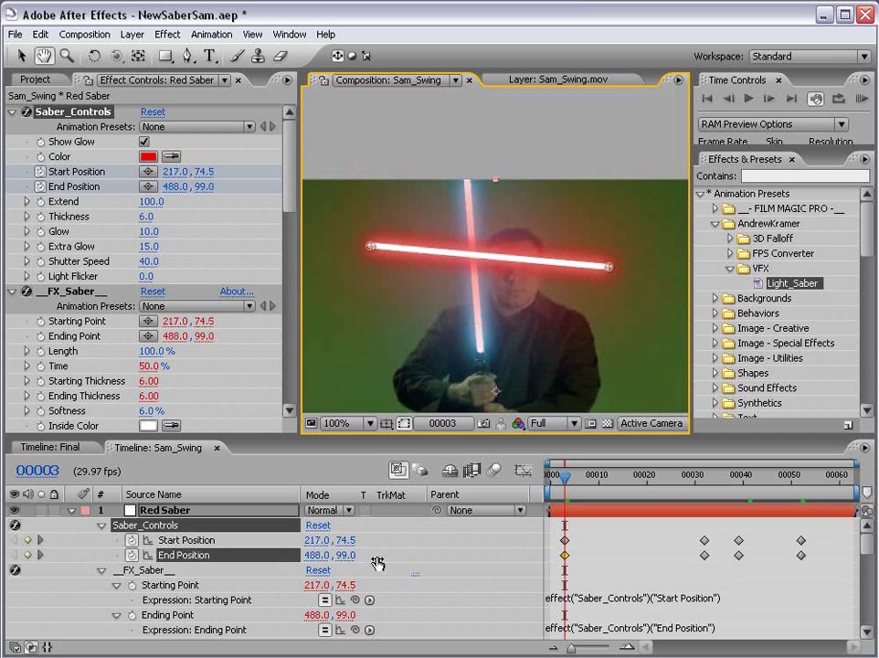
pyautogui.click(72, 510)
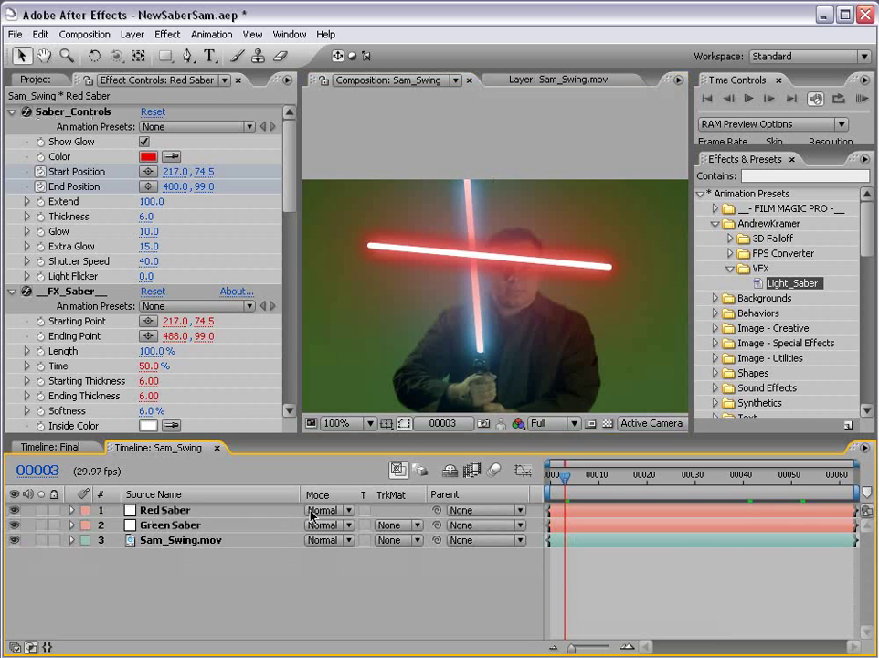
# Step: Set the blending mode of both the Red Saber and Green Saber layers to Lighten
pyautogui.click(170, 511)
pyautogui.keyDown('shift'); pyautogui.click(175, 528); pyautogui.keyUp('shift')
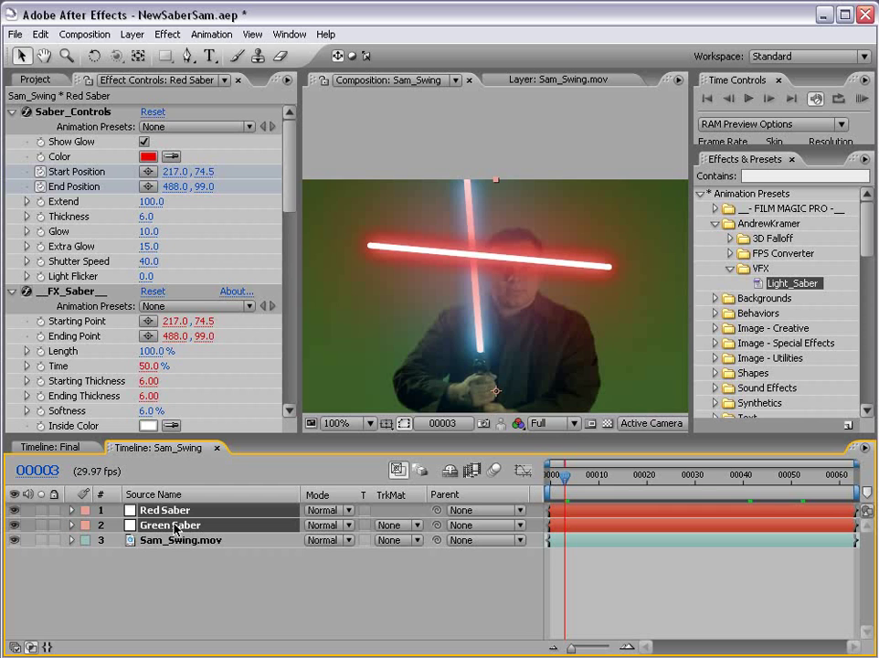
pyautogui.click(326, 518)
pyautogui.click(334, 647)
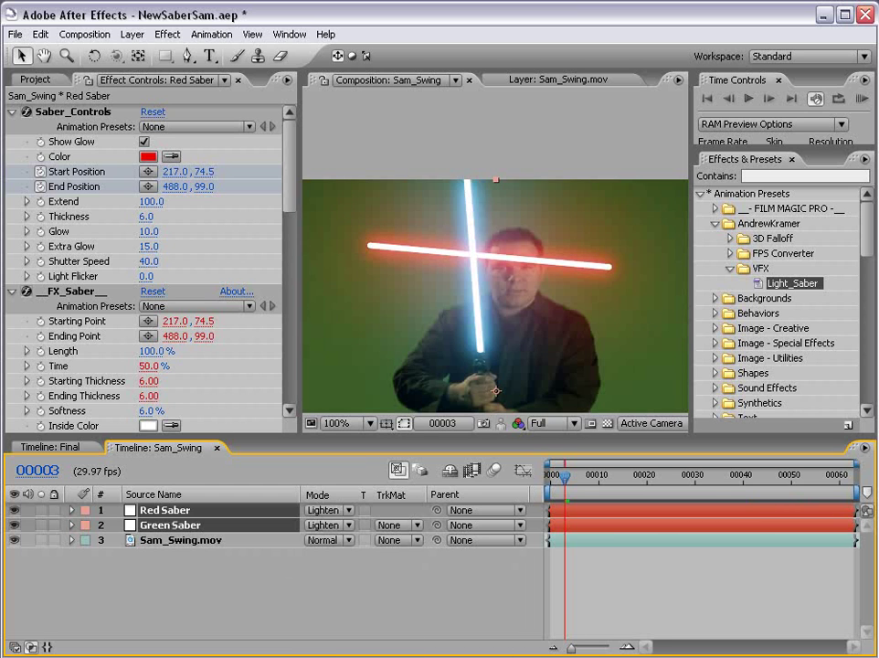
pyautogui.click(411, 585)
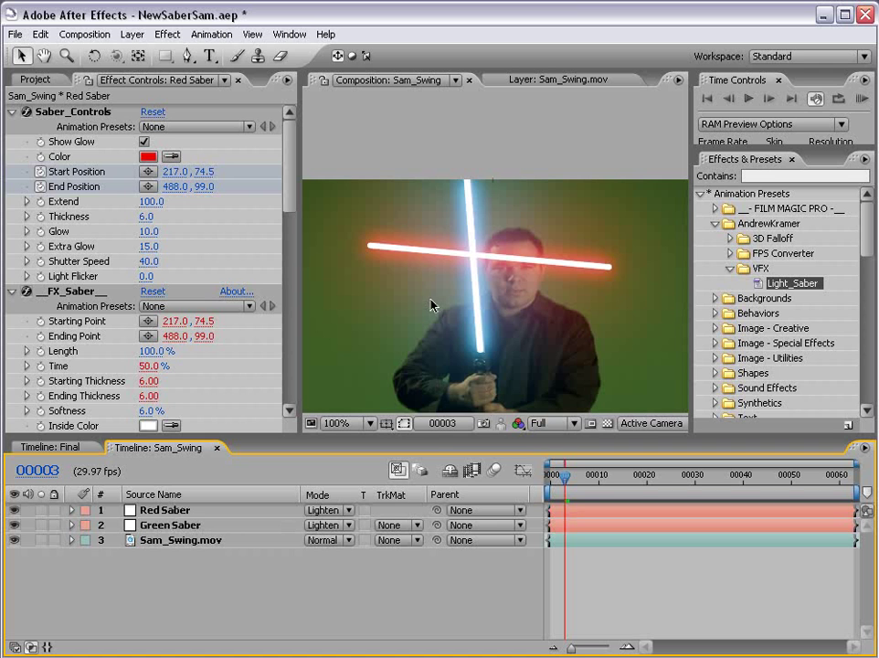
# Step: Try the Add and Screen blending modes on the Red Saber layer where the two blades cross
pyautogui.click(329, 510)
pyautogui.click(326, 491)
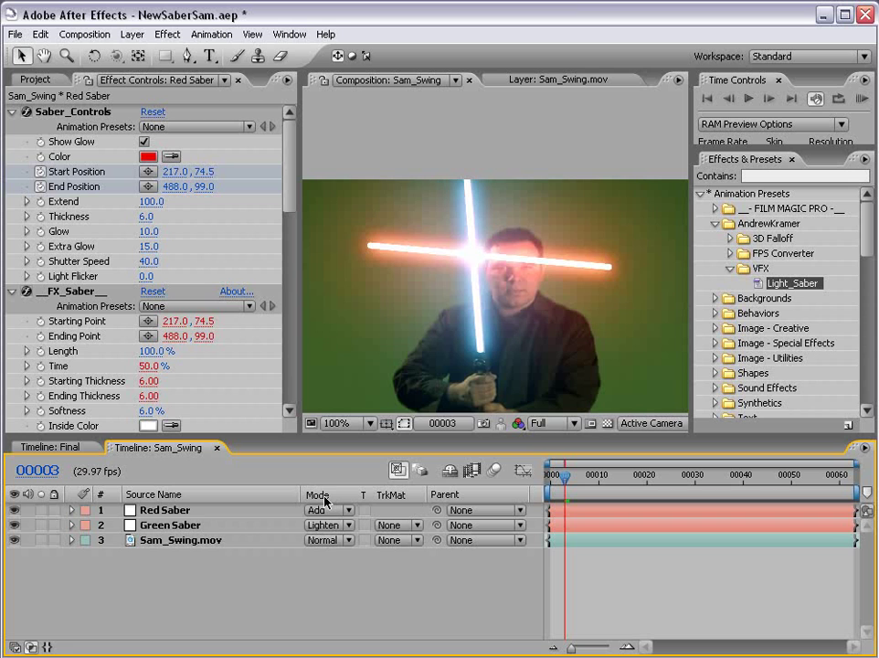
pyautogui.click(327, 508)
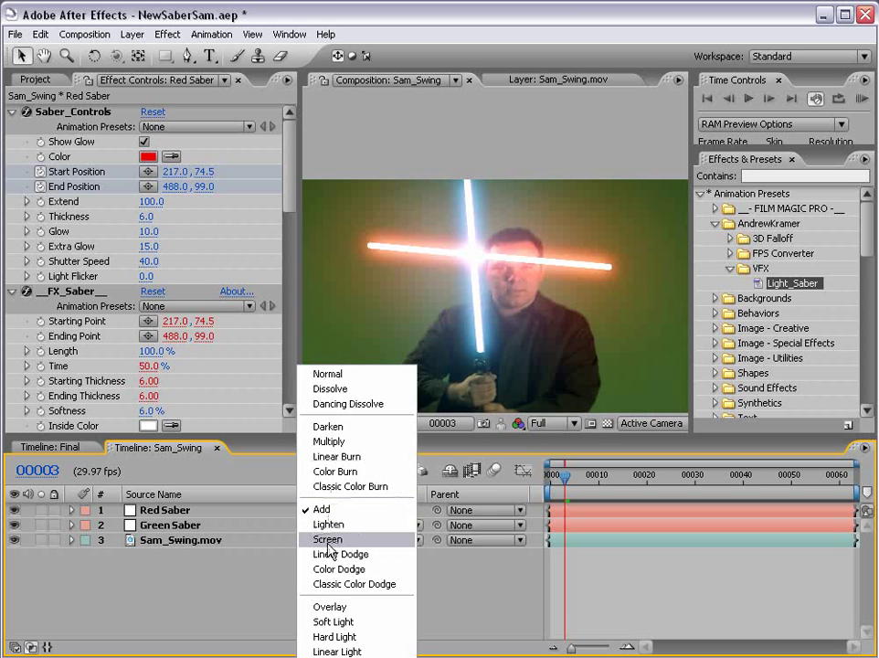
pyautogui.click(333, 540)
# Step: Return the Red Saber and Green Saber layers to the Lighten blending mode and scrub to frame 30
pyautogui.click(165, 510)
pyautogui.keyDown('shift'); pyautogui.click(183, 525); pyautogui.keyUp('shift')
pyautogui.click(340, 526)
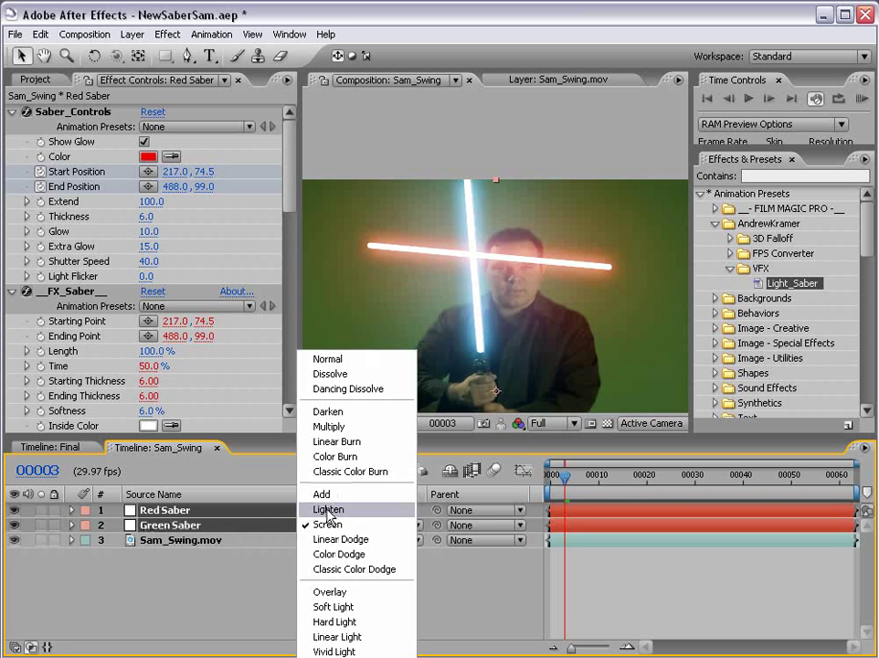
pyautogui.click(328, 509)
pyautogui.click(369, 556)
pyautogui.moveTo(574, 472); pyautogui.dragTo(693, 481)
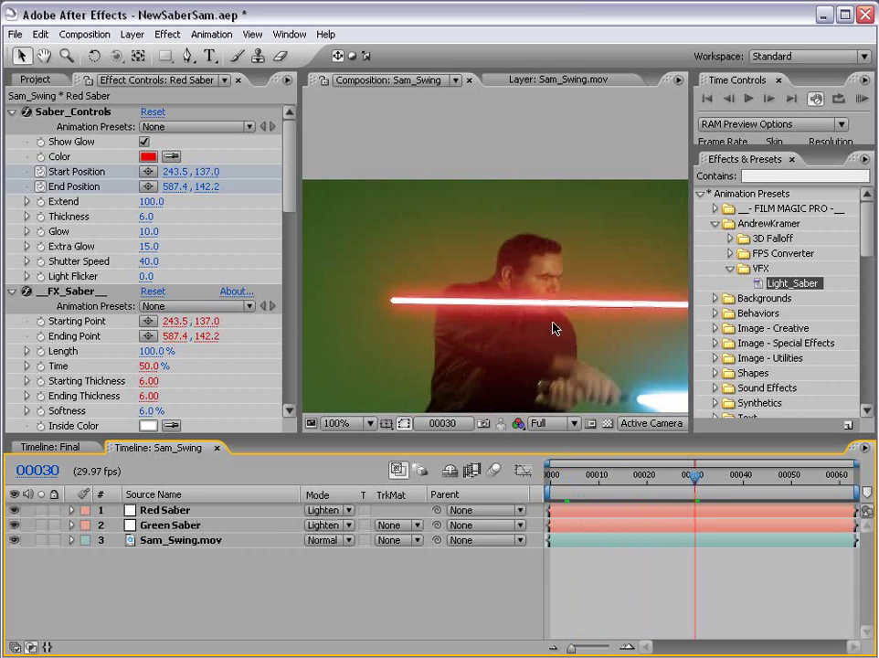